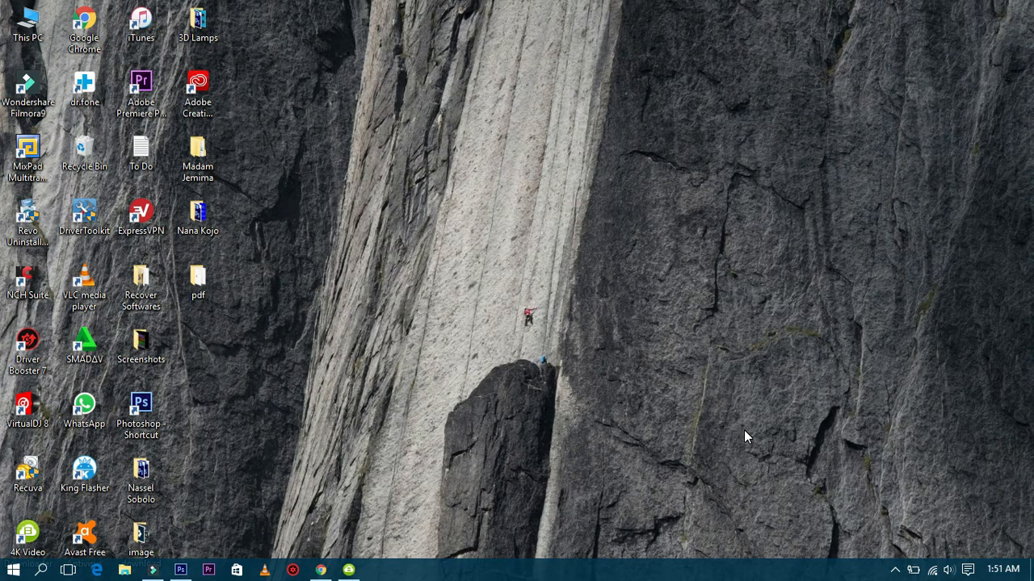
- Switch to Filmora9 and import all four video clips from the Video folder in Downloads
click(152, 571)
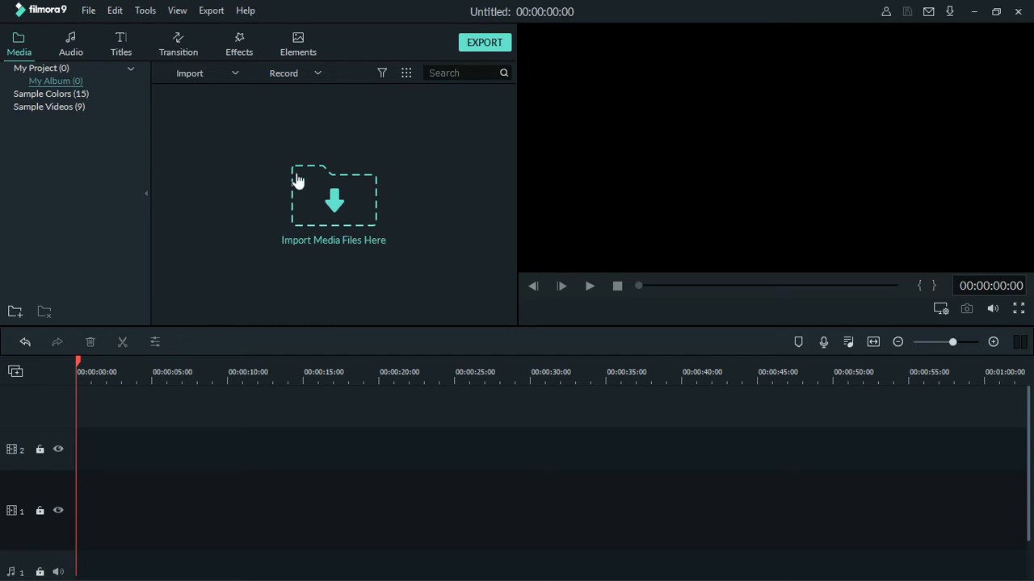
click(343, 202)
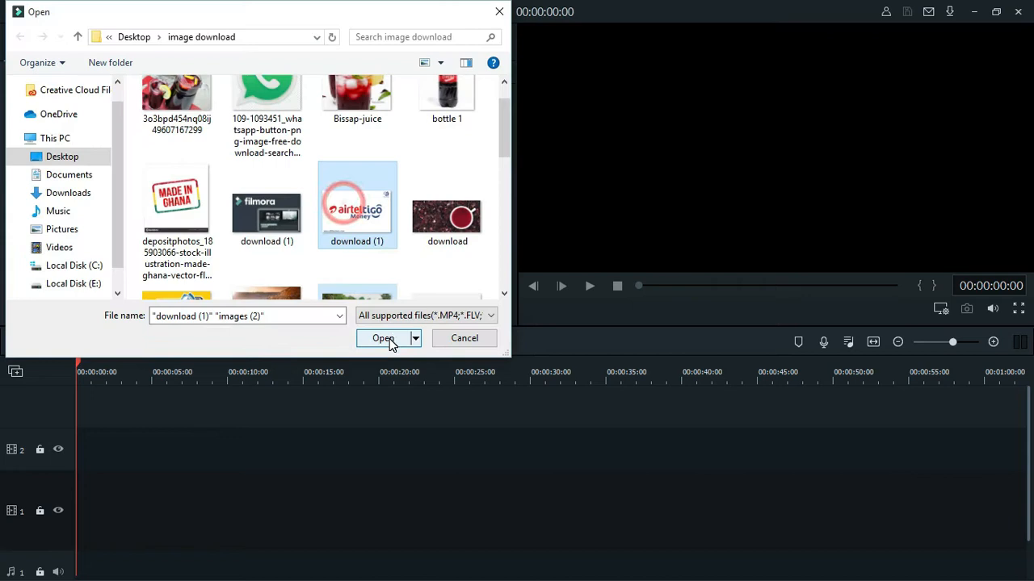
drag(501, 143, 511, 97)
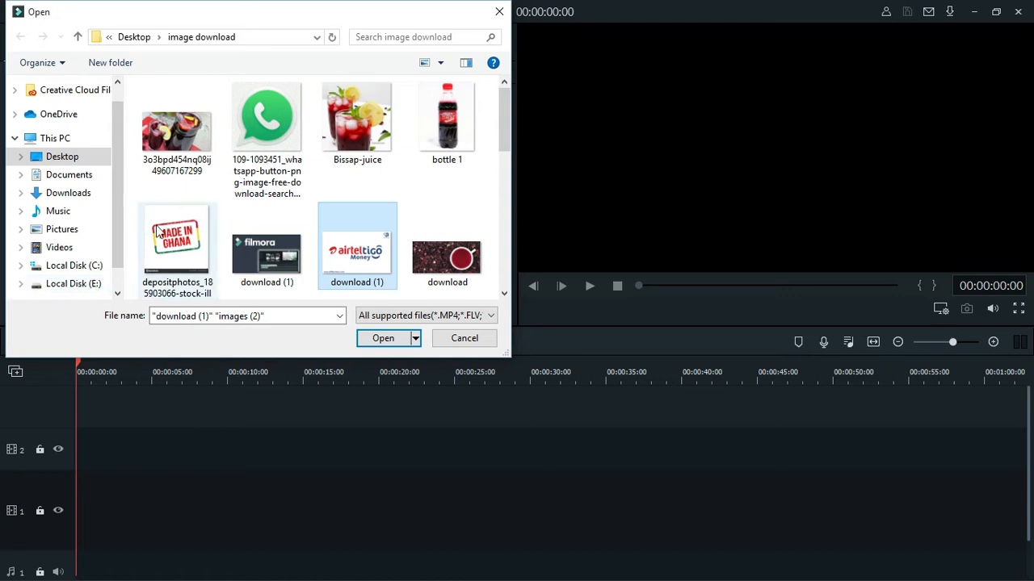
click(71, 193)
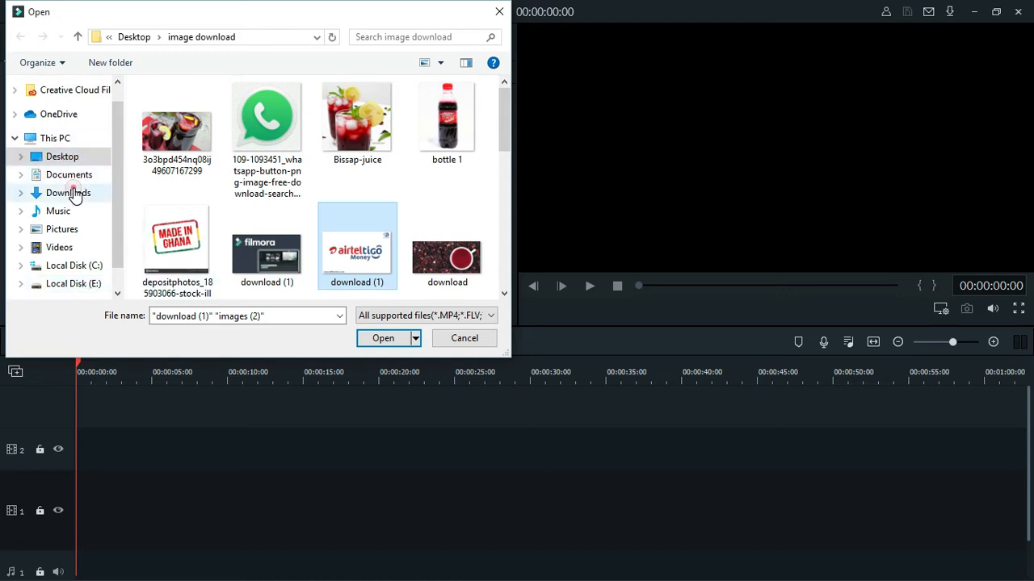
double_click(198, 170)
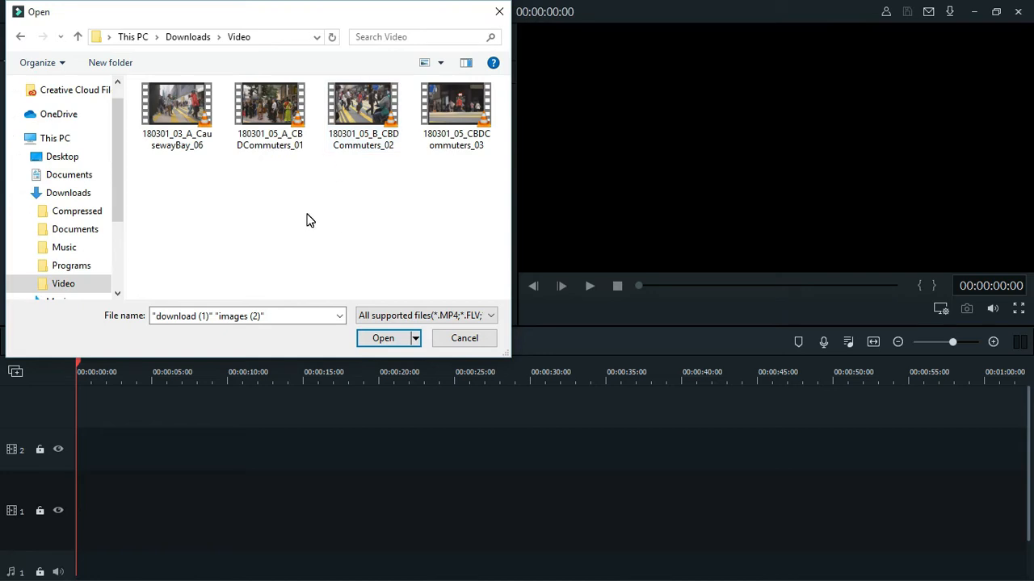
key(ctrl+a)
key(Return)
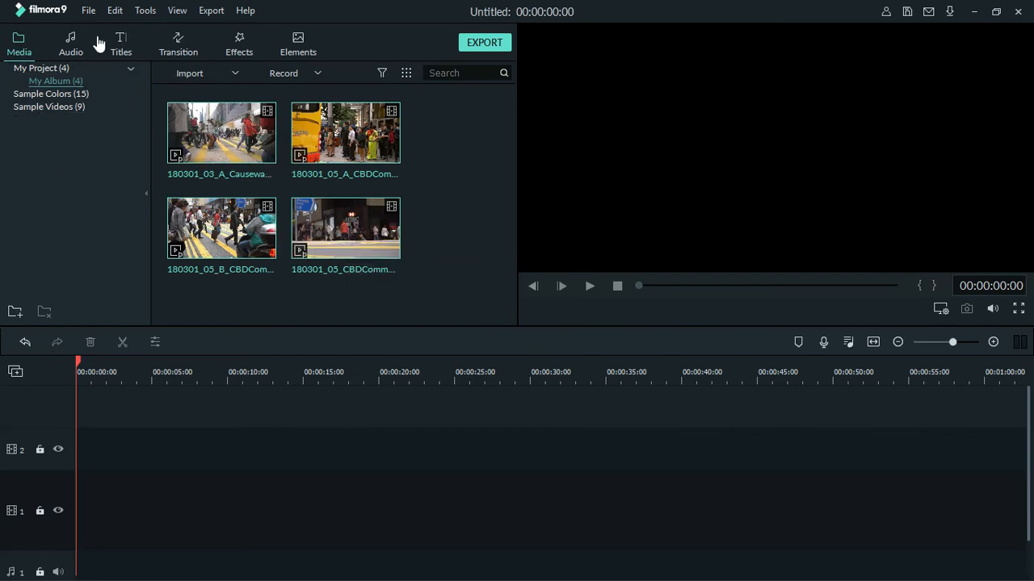
- Look through the Audio, Titles, Transition, Effects and Elements libraries, then return to the media library and collapse its folder list
click(71, 45)
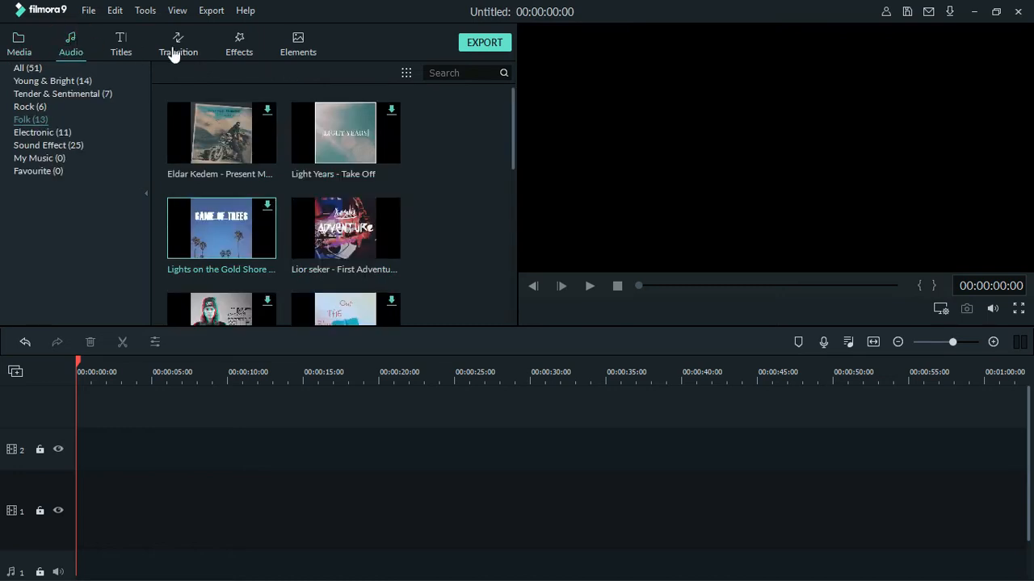
click(121, 45)
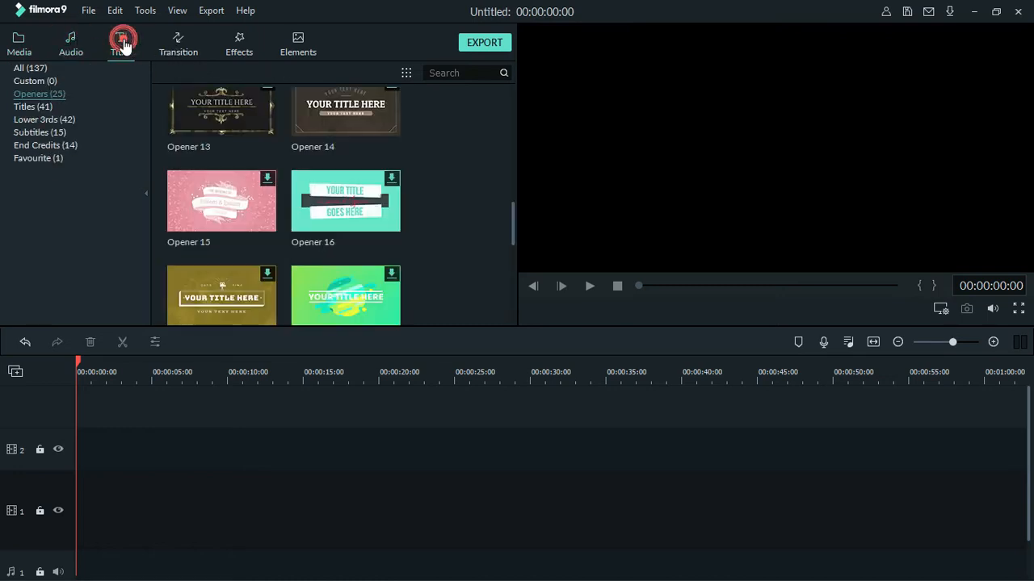
click(178, 47)
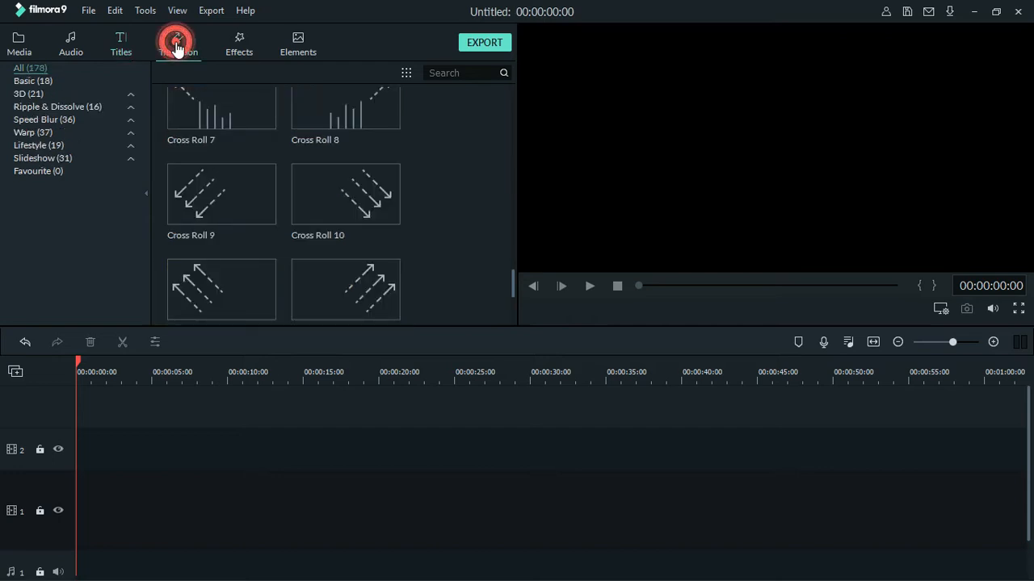
click(235, 43)
click(298, 42)
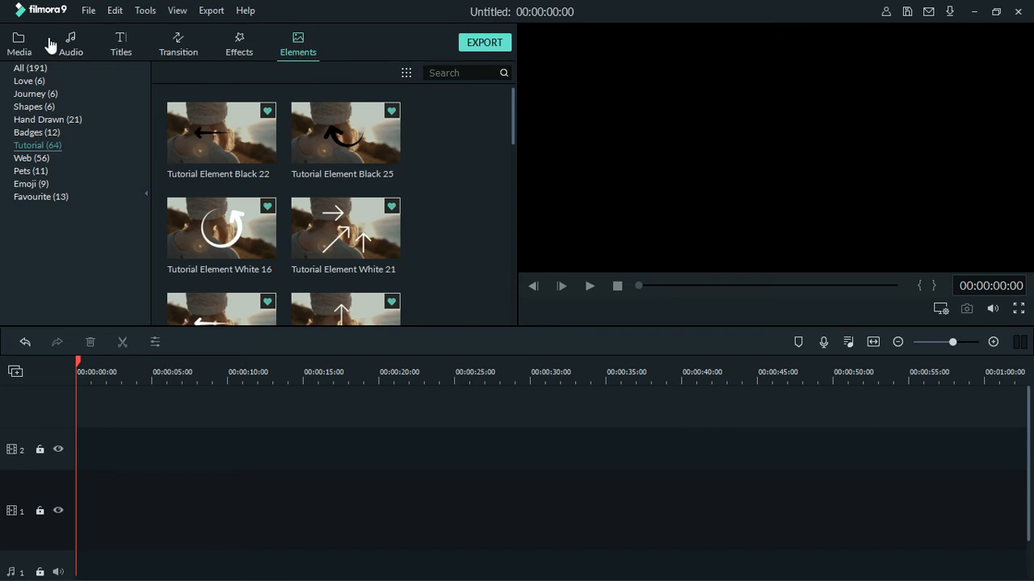
click(18, 42)
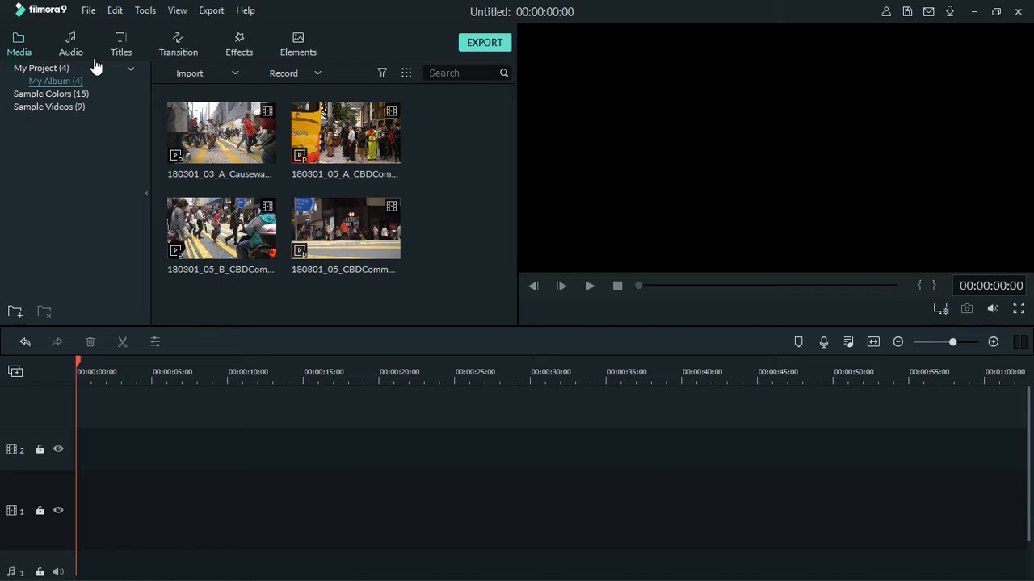
click(148, 198)
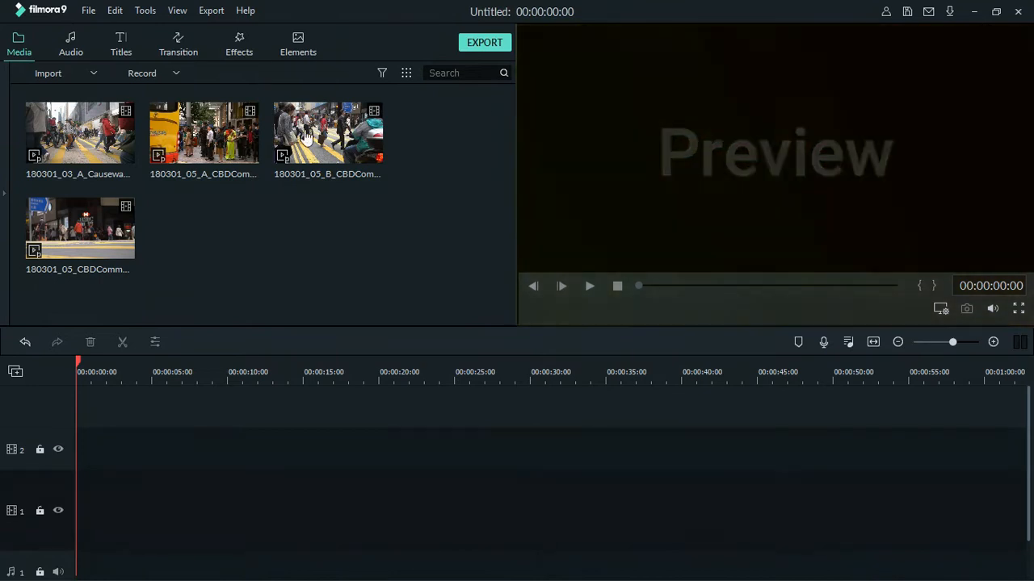
- Preview the 180301_05_B_CBDCommuters_02 clip, pausing and resuming playback before stopping it
double_click(360, 148)
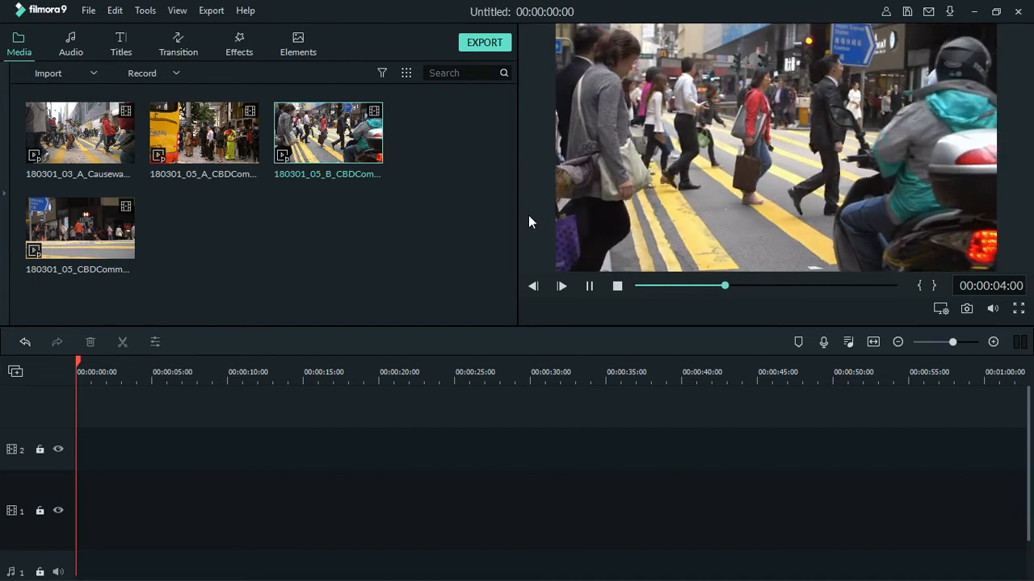
click(590, 286)
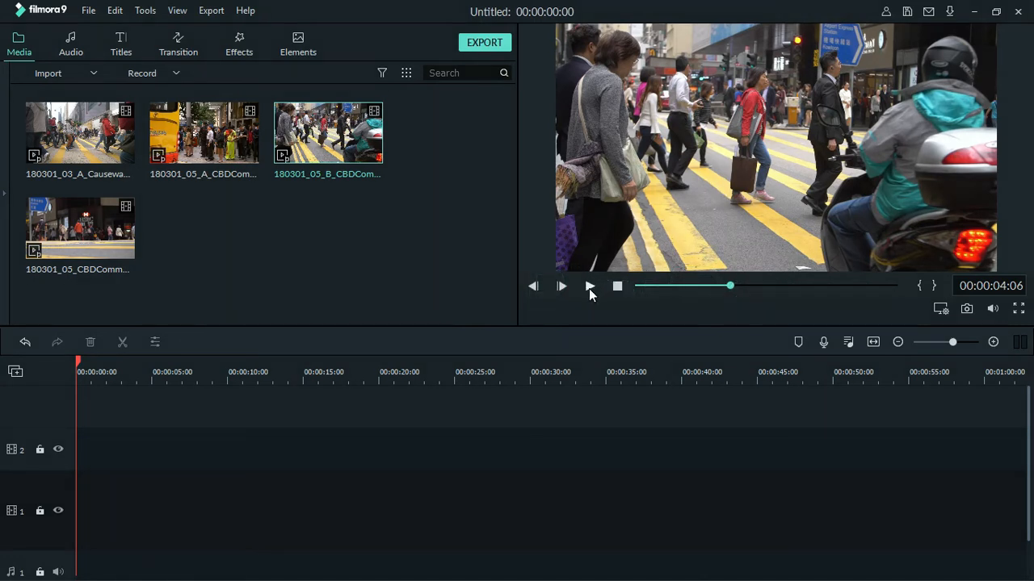
click(589, 287)
click(589, 287)
click(616, 285)
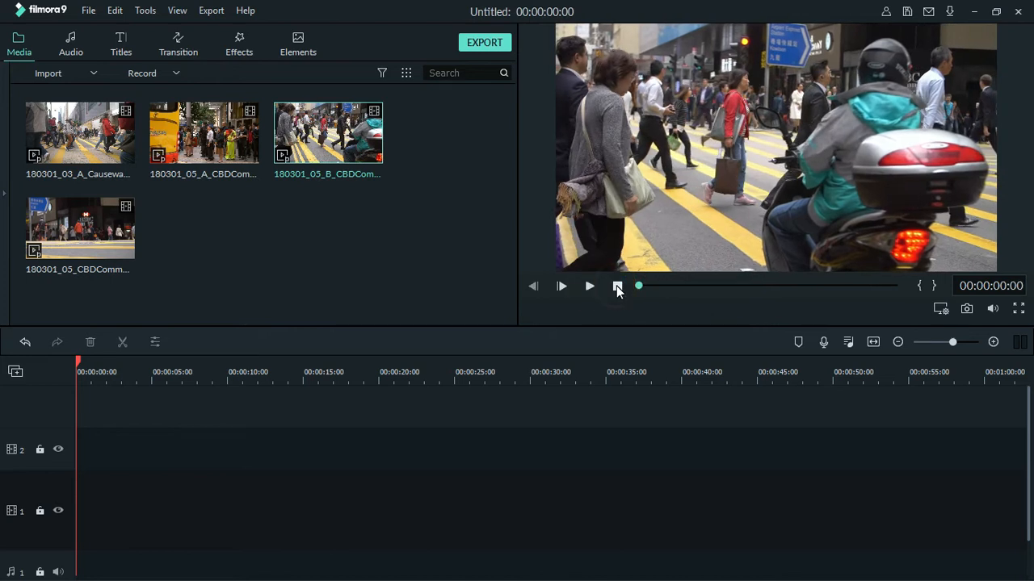
- Step through the previewed clip one frame at a time, playing and pausing it between the frame steps
click(562, 287)
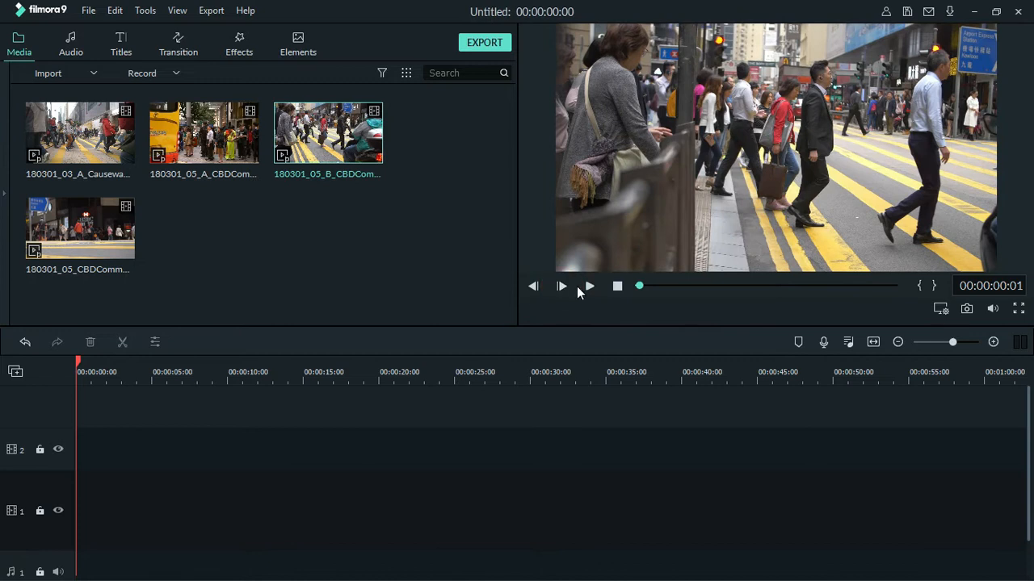
click(588, 287)
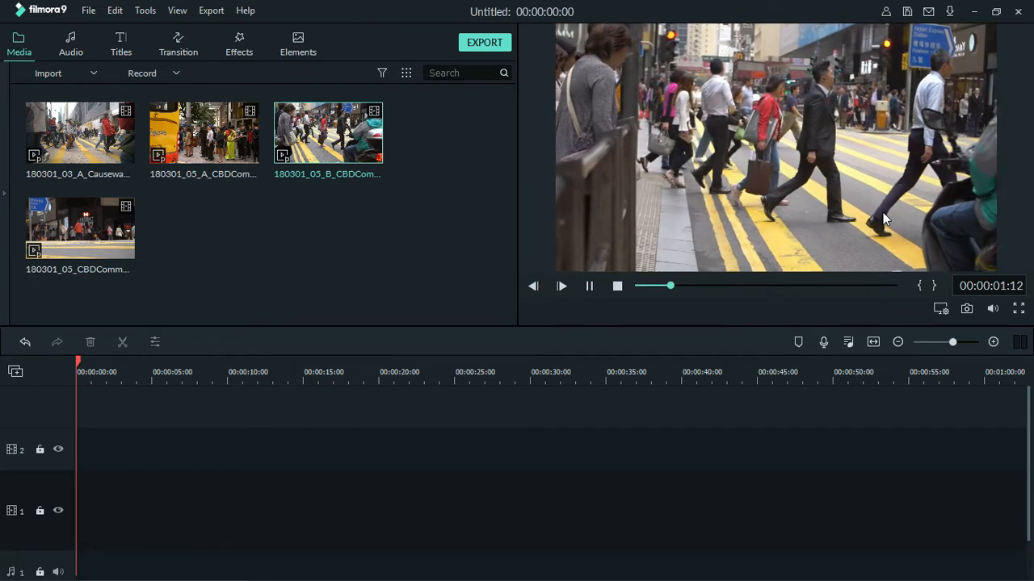
click(589, 287)
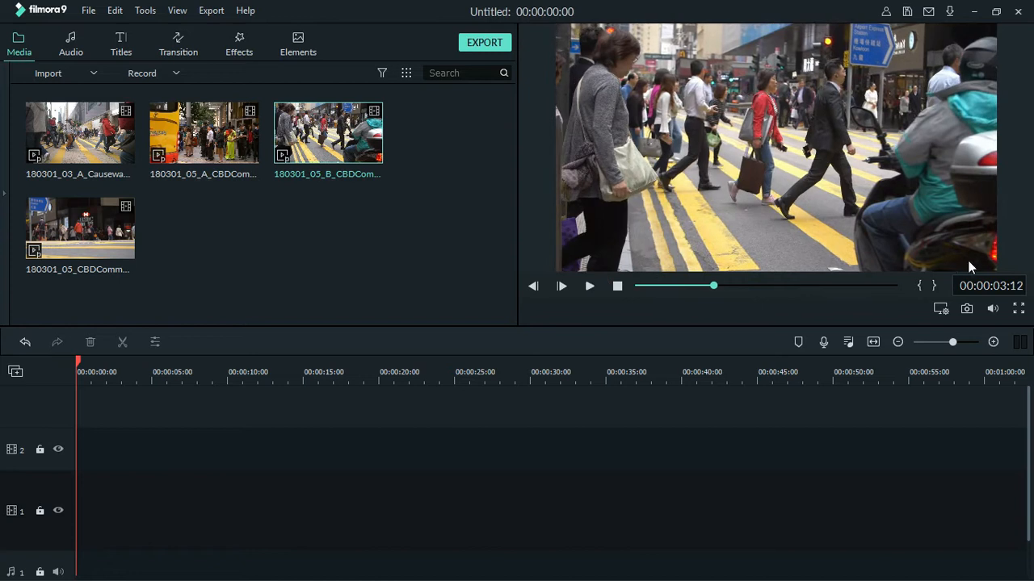
click(561, 289)
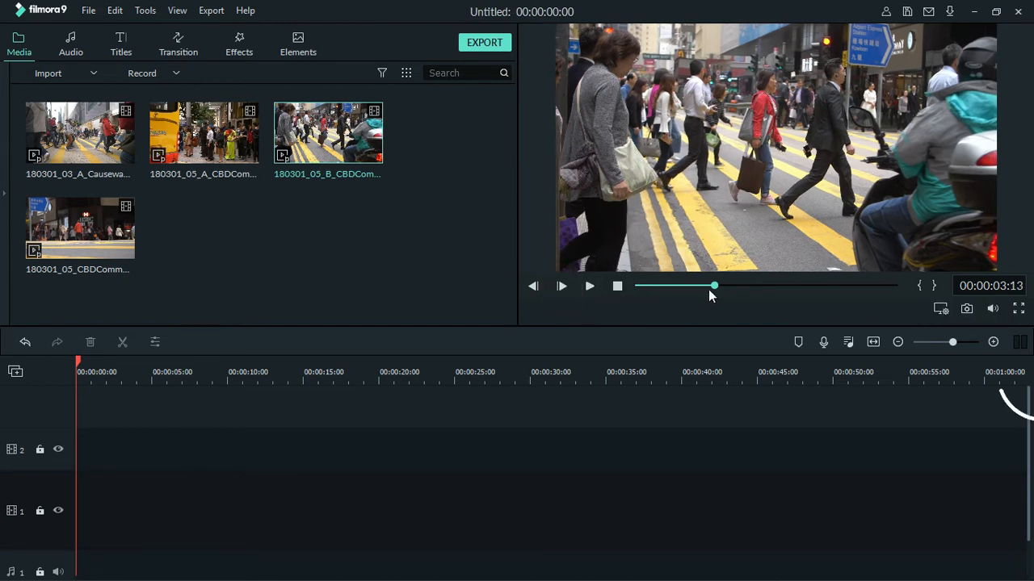
click(565, 288)
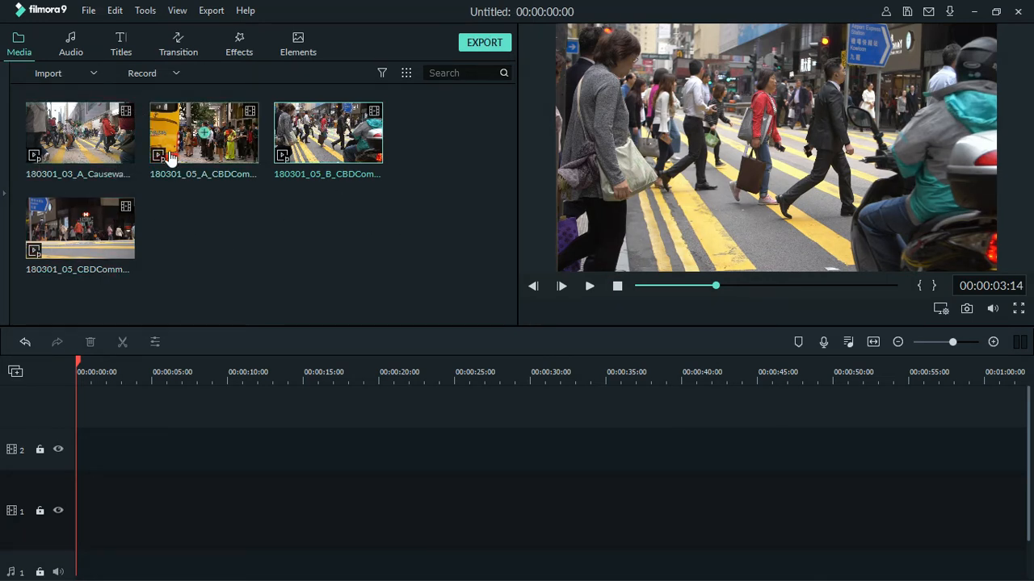
- Rename the 180301_03_A_CausewayBay_06 clip as 2 and the 180301_05_CBDCommuters_03 clip as 1
click(119, 156)
key(F2)
text(2)
key(Return)
click(117, 247)
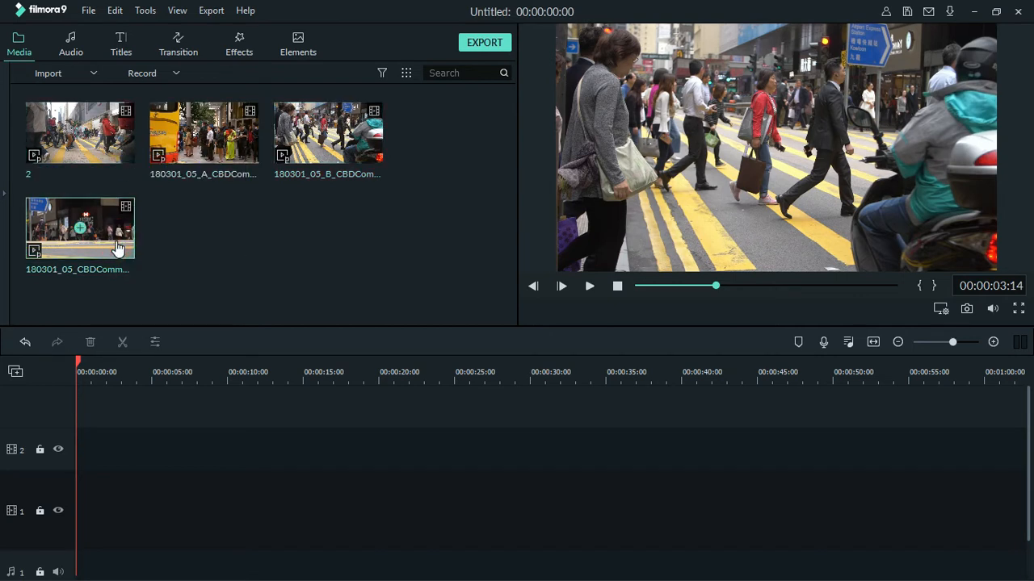
key(F2)
key(BackSpace)
text(1)
key(Return)
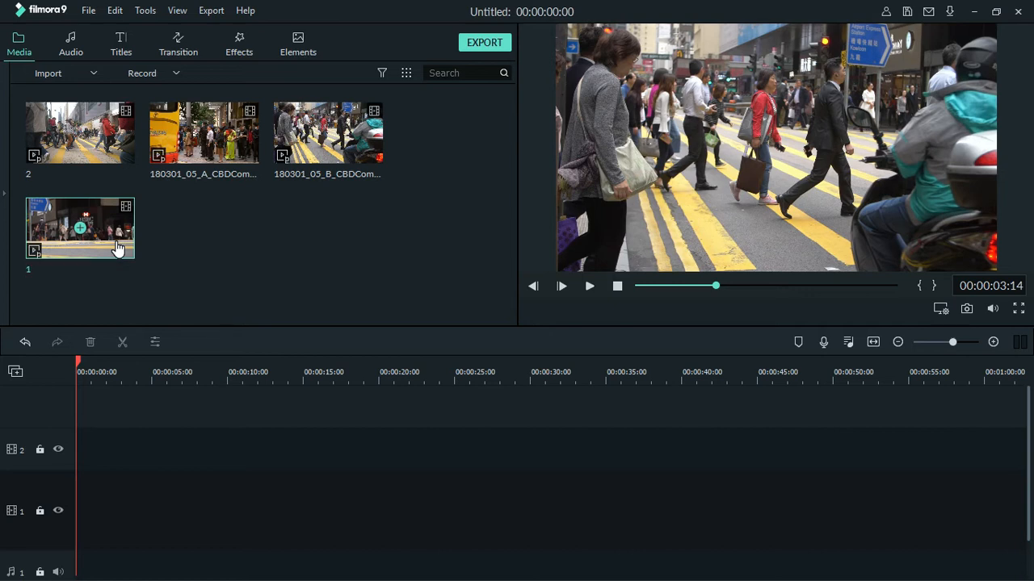
- Rename the 180301_05_A_CBDCommuters_01 clip as 3 and the 180301_05_B_CBDCommuters_02 clip as b-roll
click(241, 146)
key(F2)
key(BackSpace)
text(3)
key(Return)
click(289, 147)
key(F2)
text(b-roll)
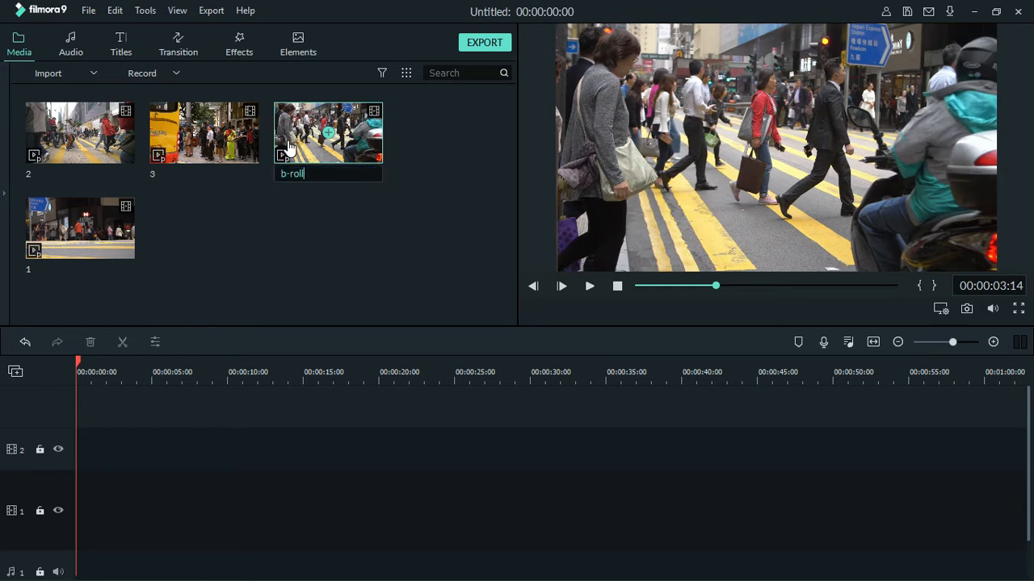
key(Return)
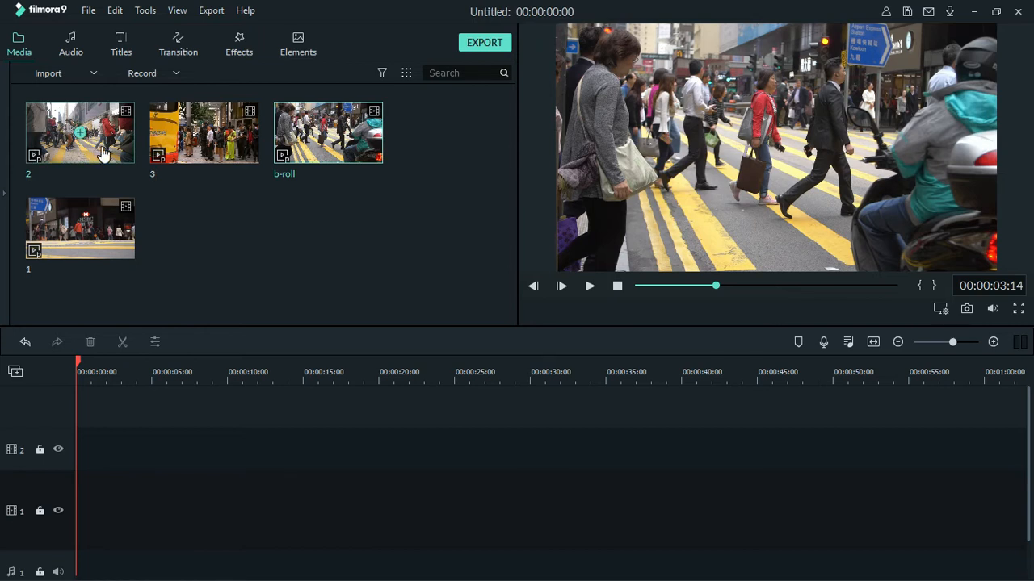
- Add clip 1 at the start of video track 1 and match the project settings to the media
click(81, 231)
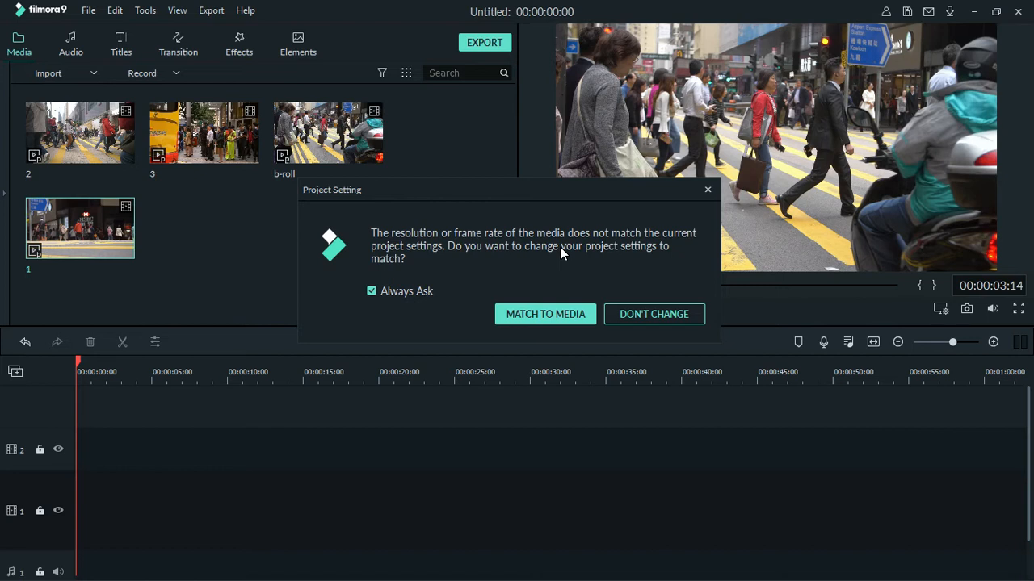
click(565, 317)
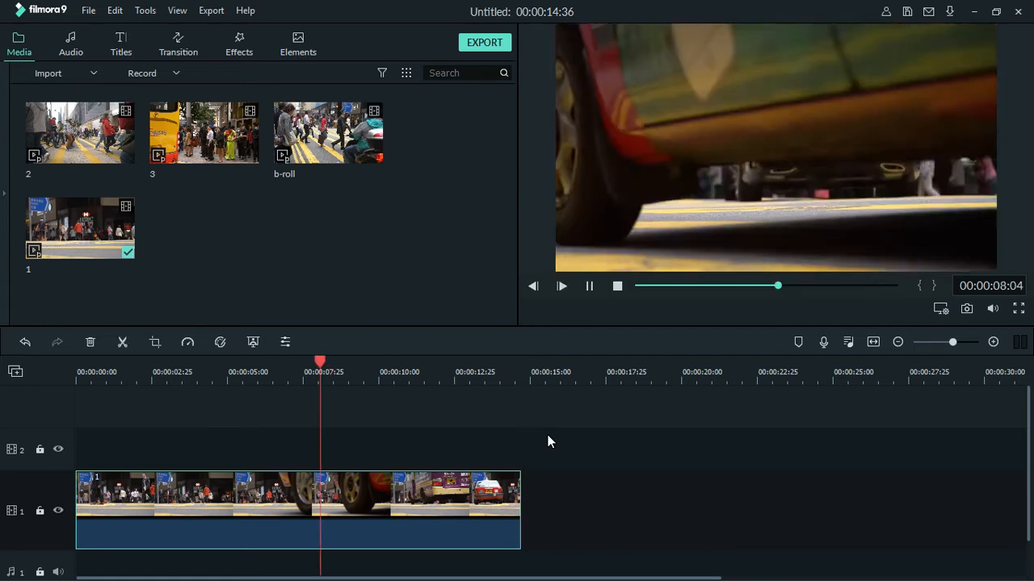
- Play and pause clip 1 on the timeline, returning the playhead to the start each time
key(space)
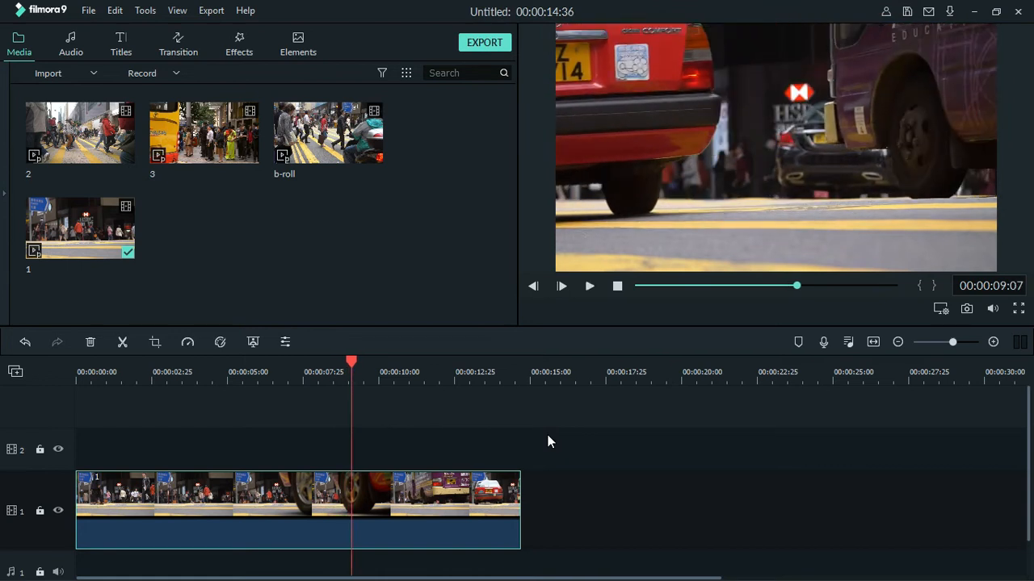
drag(352, 362, 11, 376)
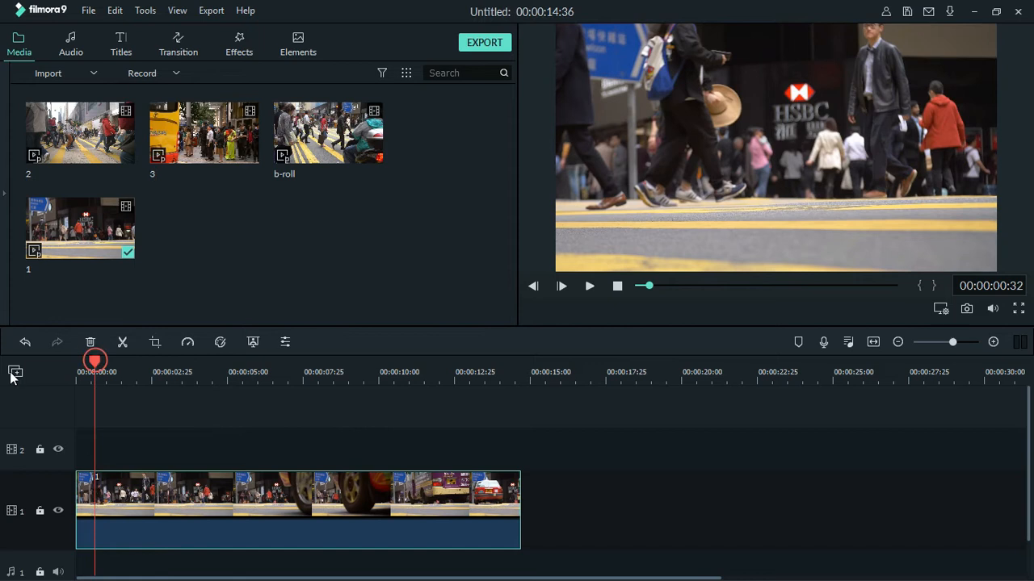
key(space)
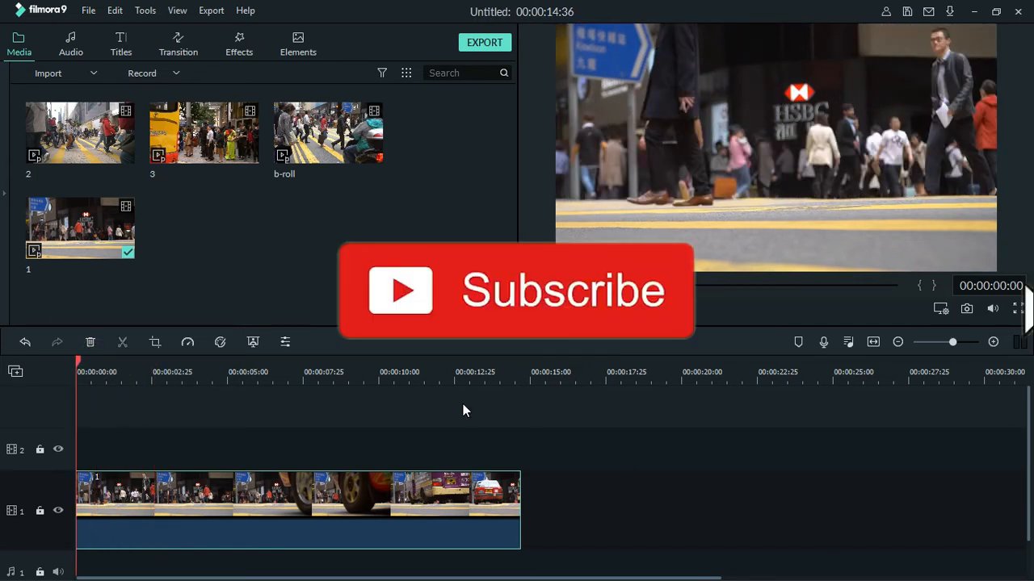
key(space)
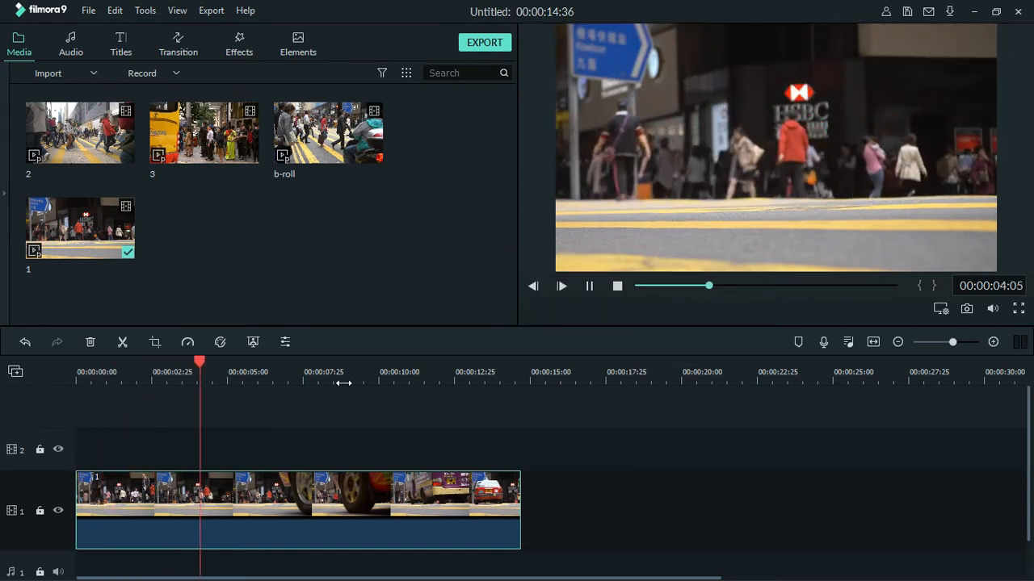
click(590, 287)
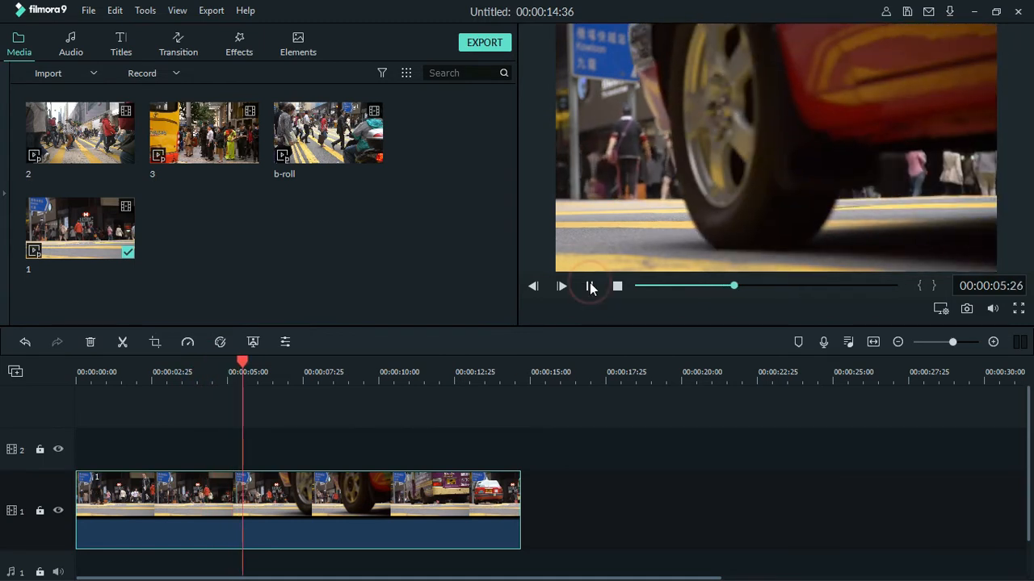
drag(236, 371, 2, 395)
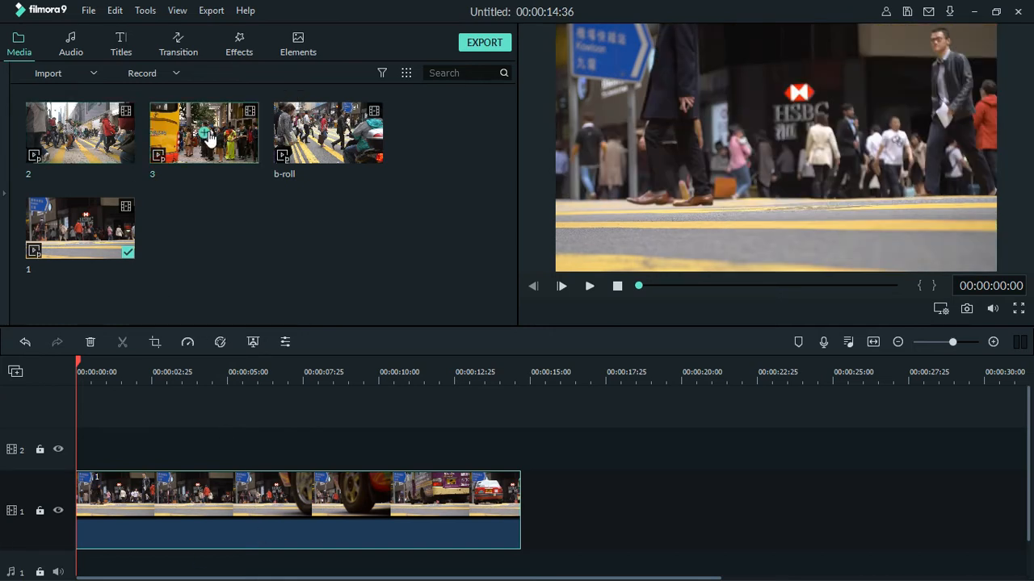
- Place clip 2 after clip 1 on video track 1 and ripple delete the gap between them
drag(114, 132, 546, 511)
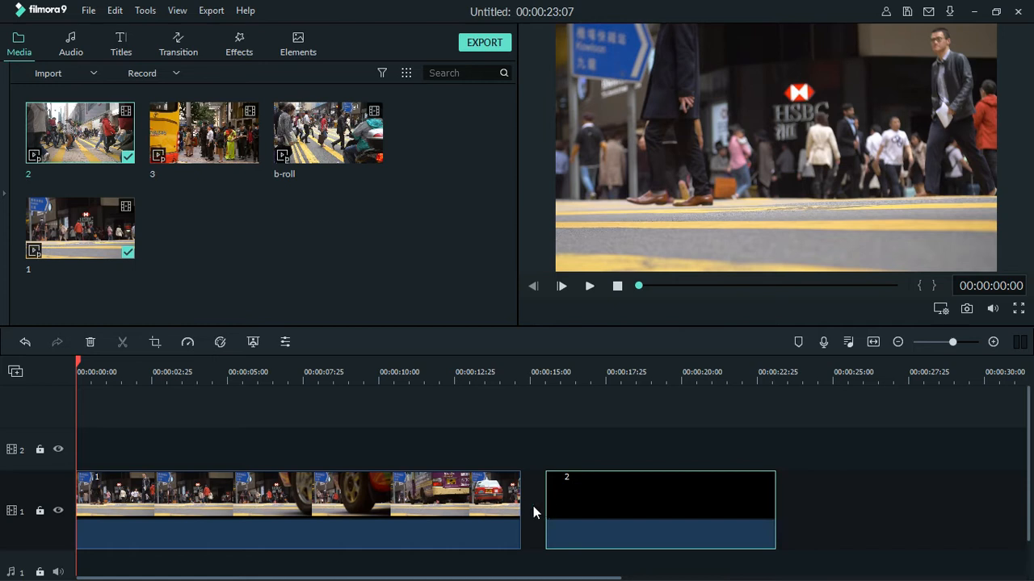
click(533, 505)
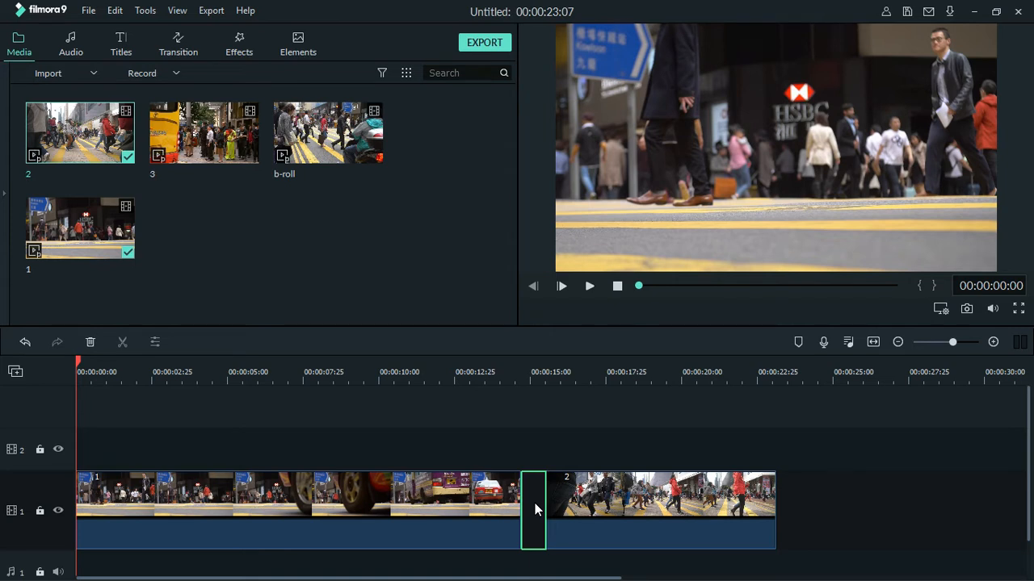
right_click(535, 503)
click(555, 512)
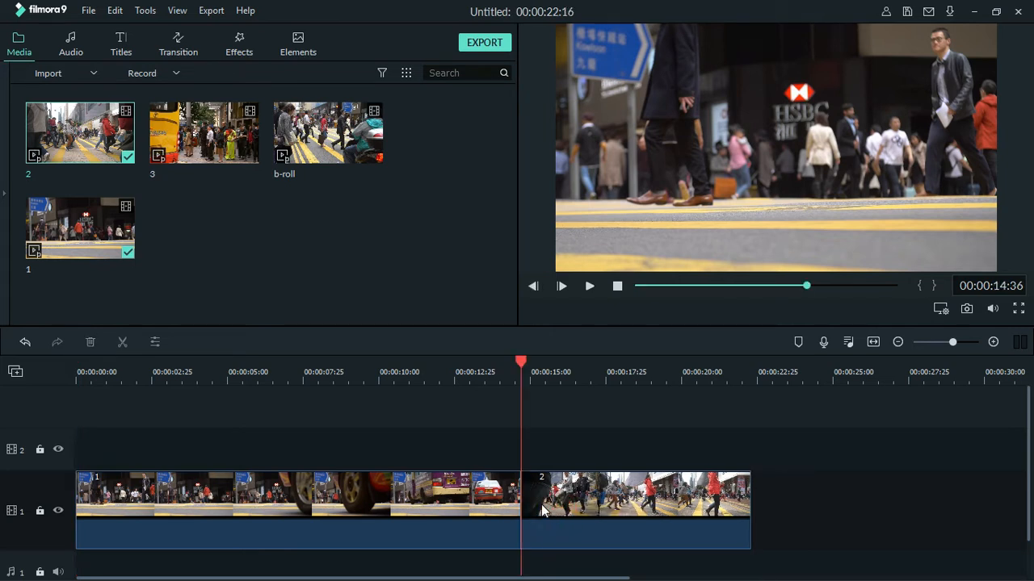
- Undo the gap removal on video track 1 and delete the empty space between clips 1 and 2 again, two times over
key(ctrl+z)
click(602, 519)
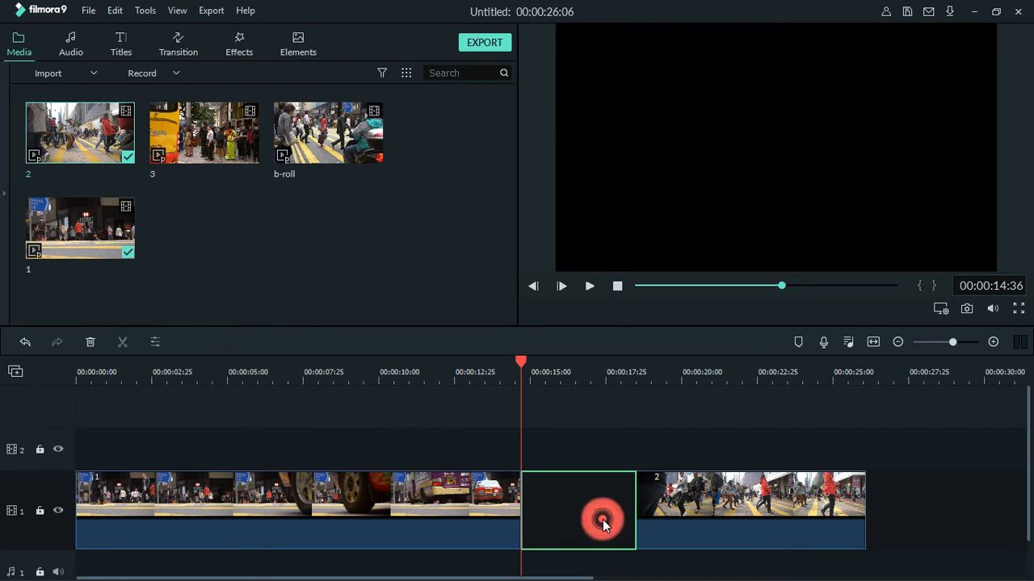
key(Delete)
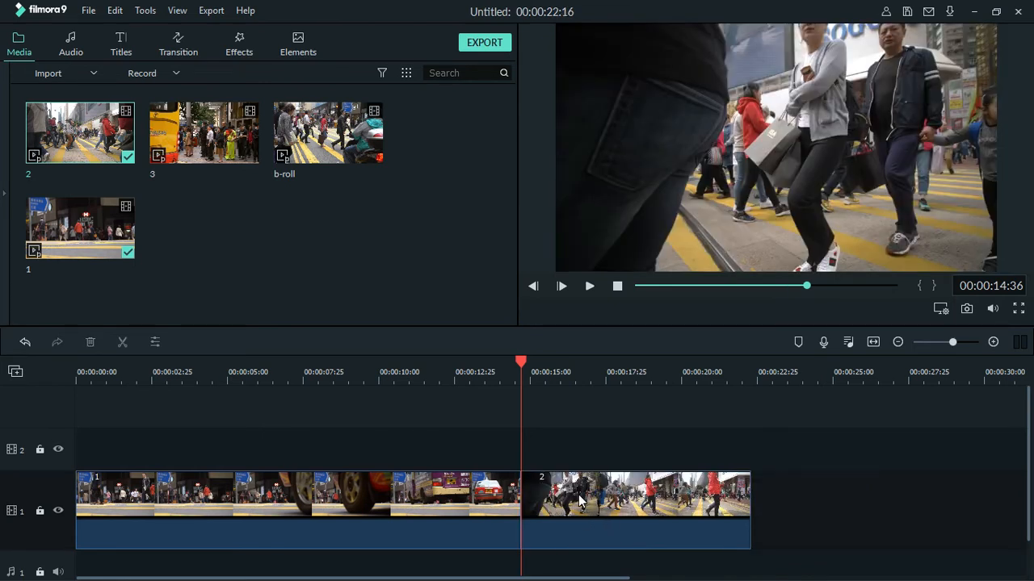
key(ctrl+z)
click(596, 494)
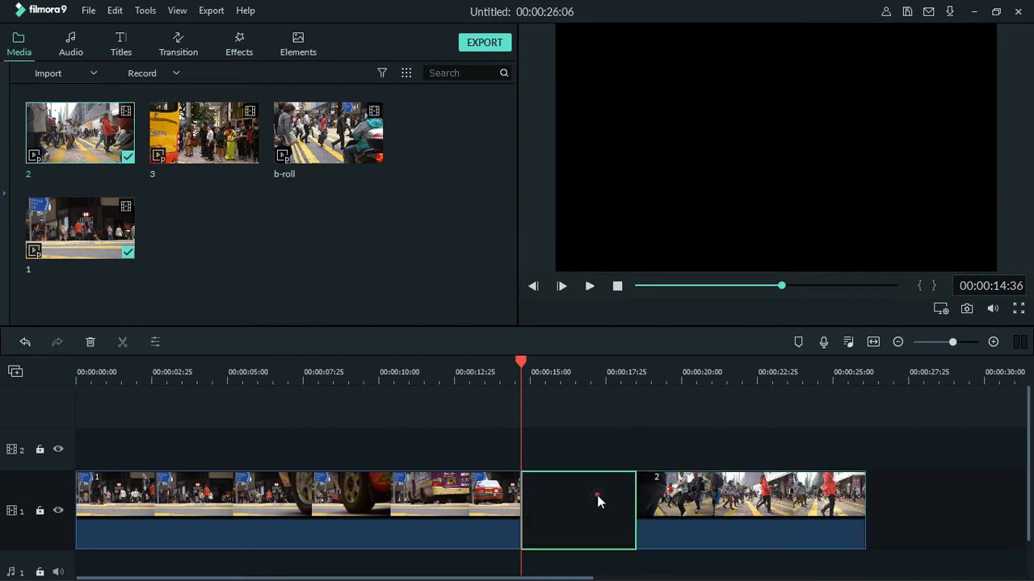
key(Delete)
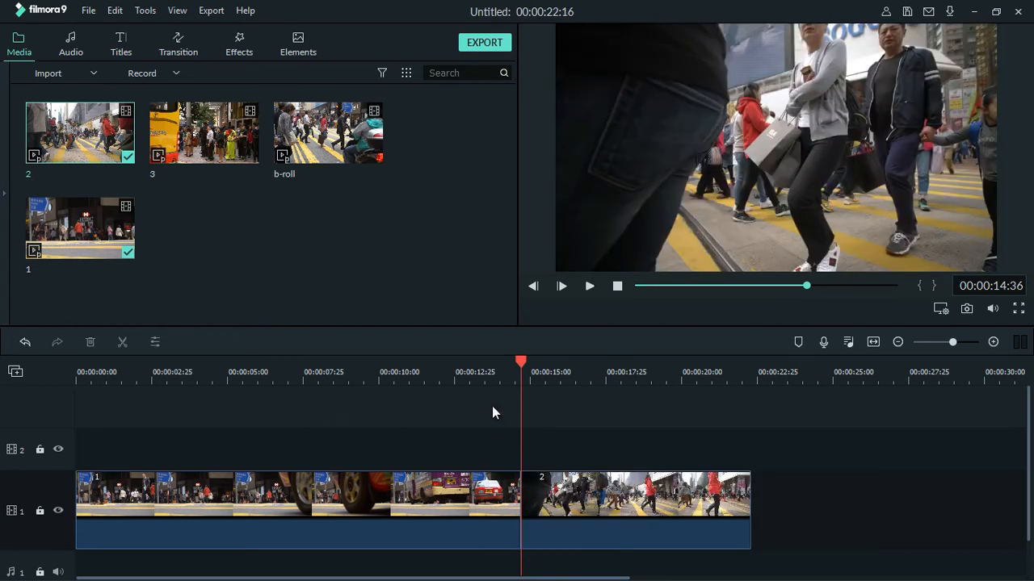
- Play the timeline twice across the cut from clip 1 to clip 2, starting shortly before it each time
click(475, 371)
click(589, 286)
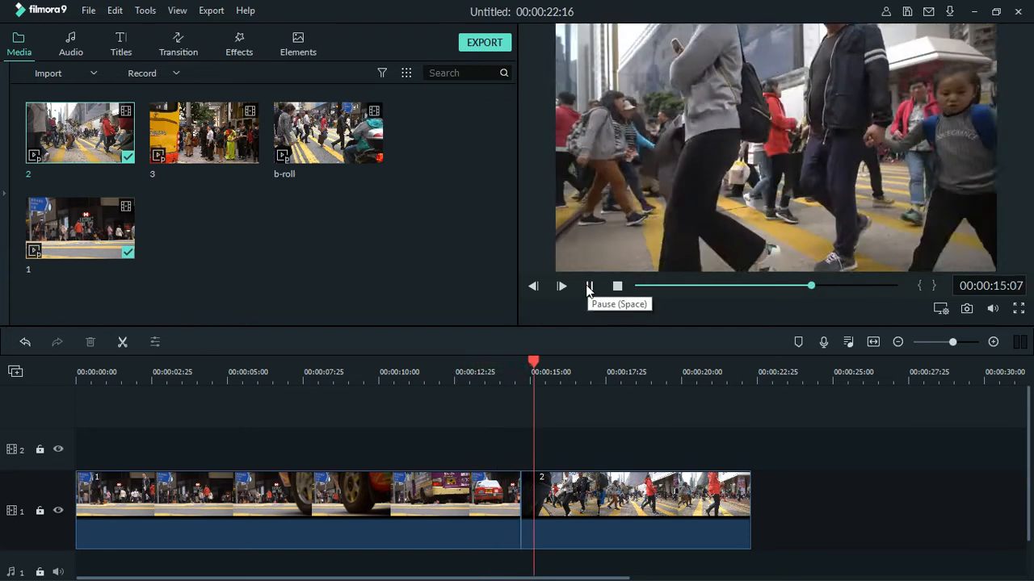
click(589, 286)
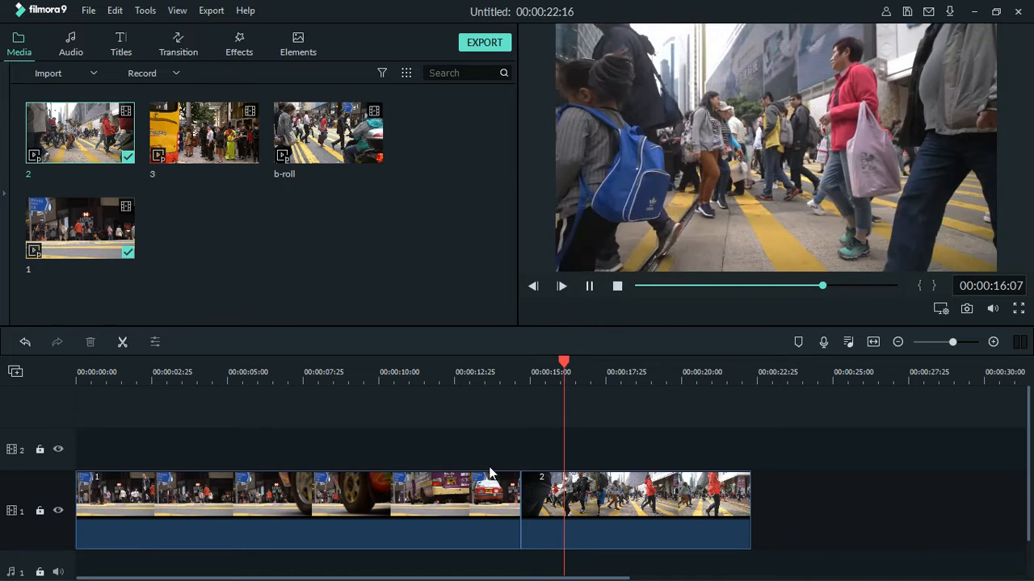
click(460, 372)
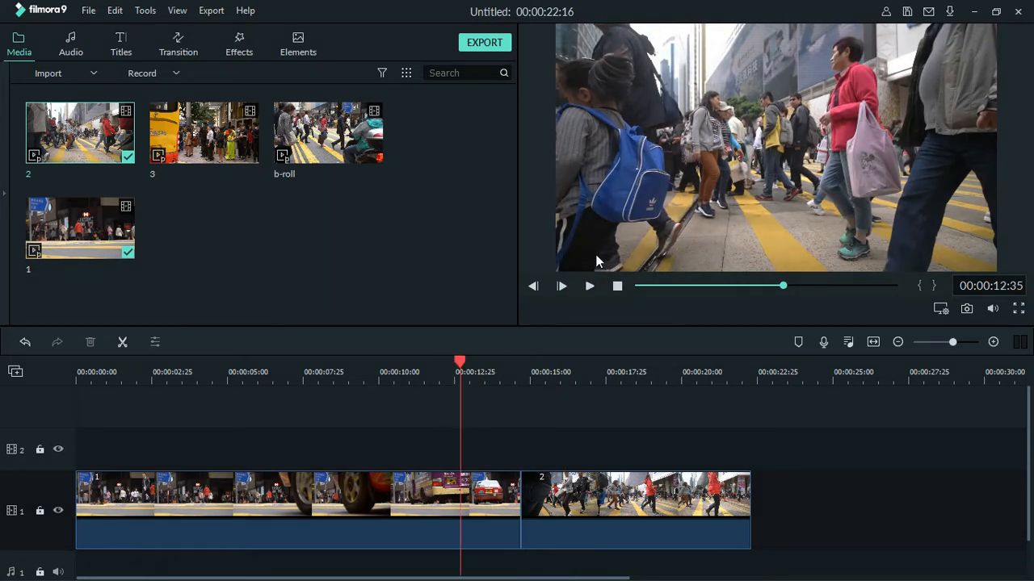
click(588, 286)
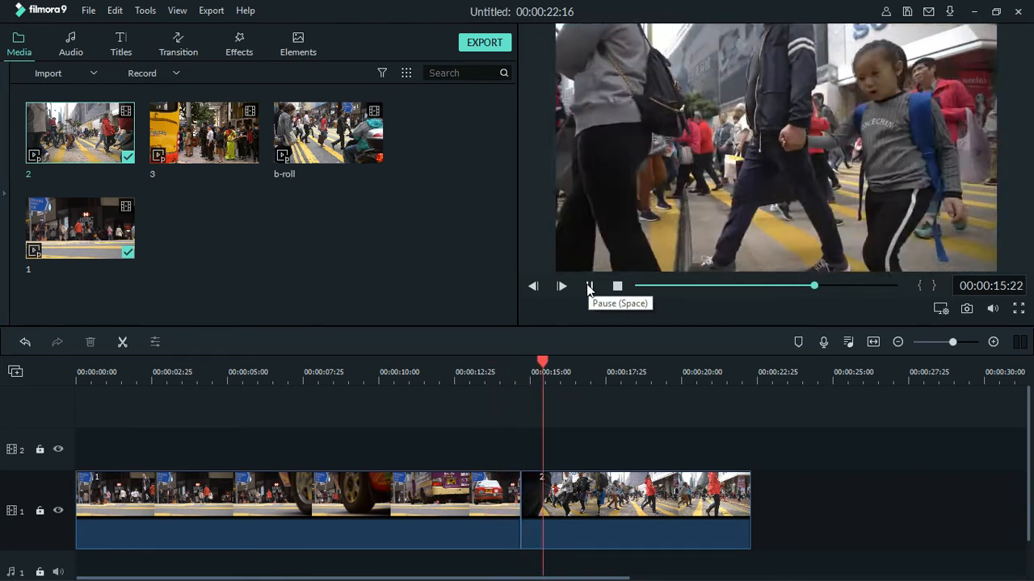
click(588, 286)
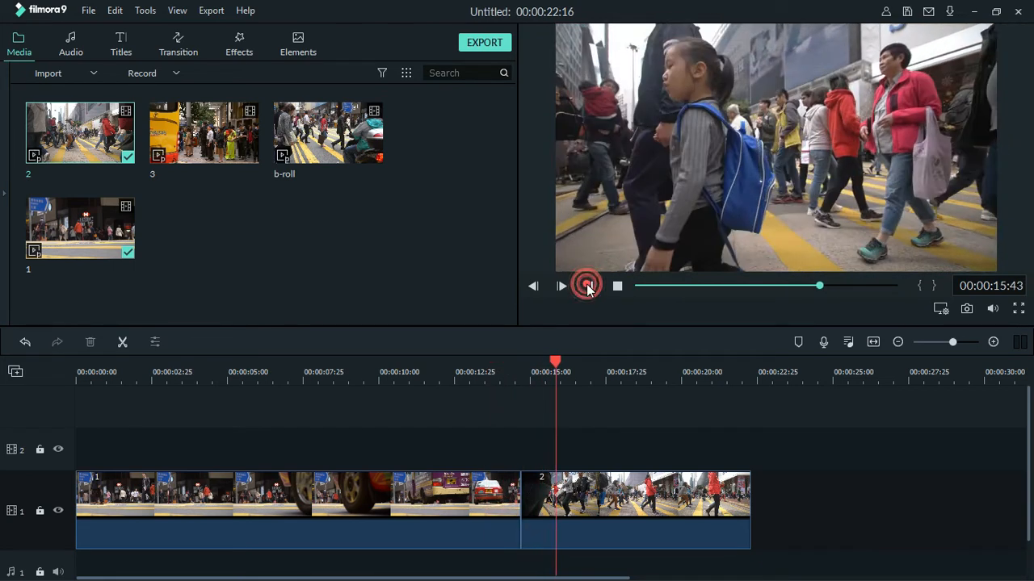
- Browse the transition library and search the Ripple & Dissolve category for "diss", clearing the search text at the end
click(177, 41)
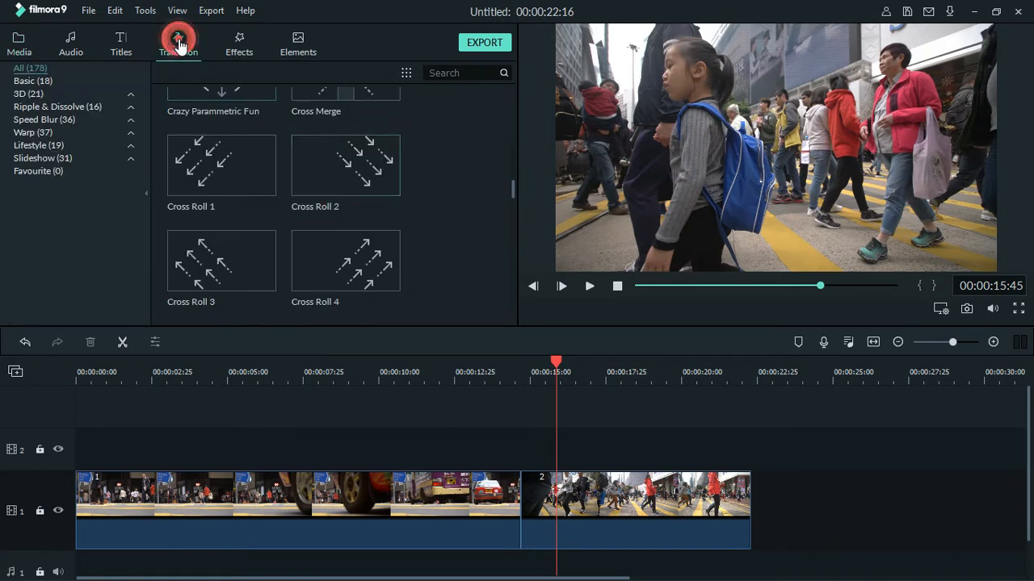
drag(514, 196, 499, 65)
click(469, 68)
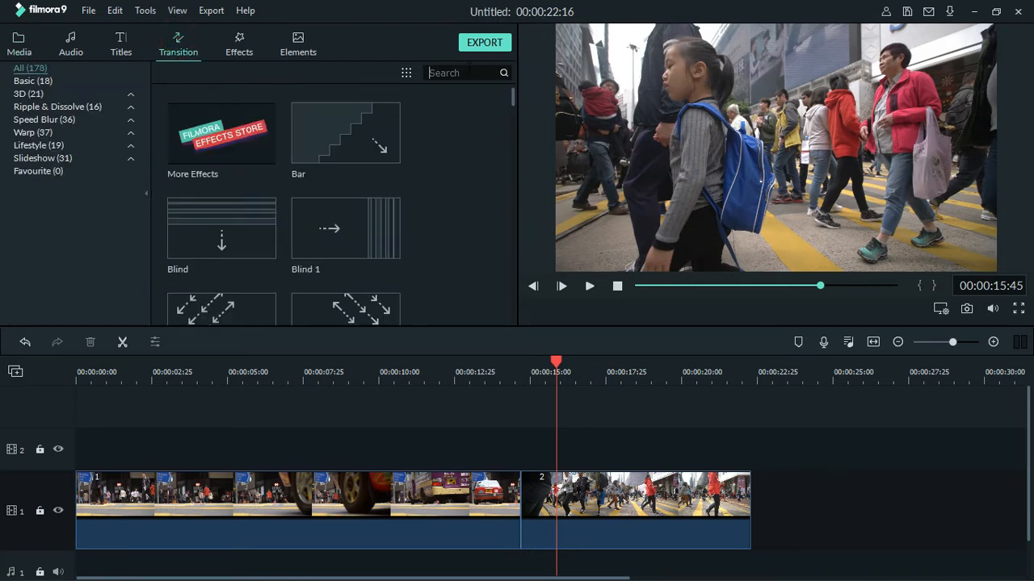
click(84, 107)
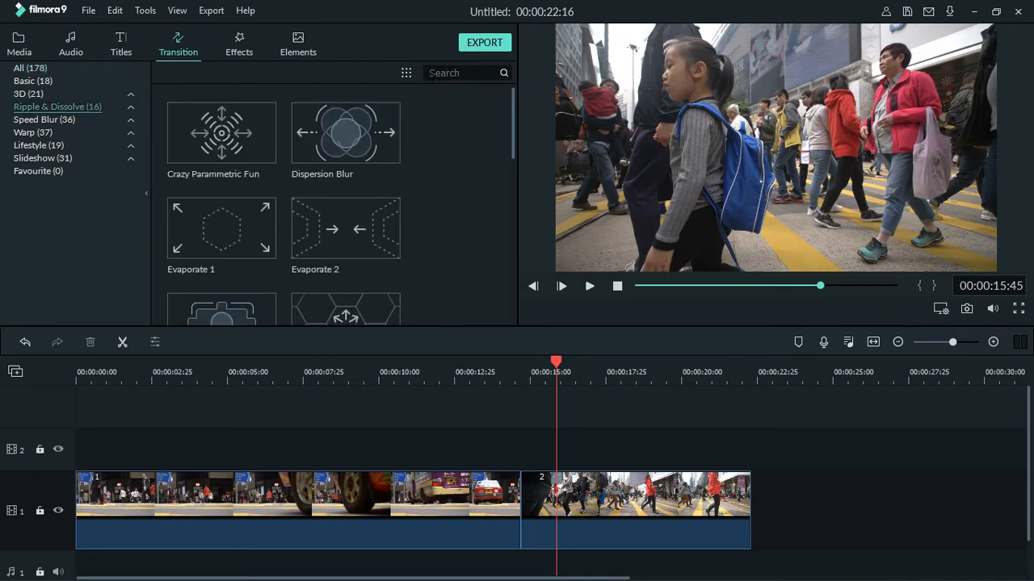
click(447, 73)
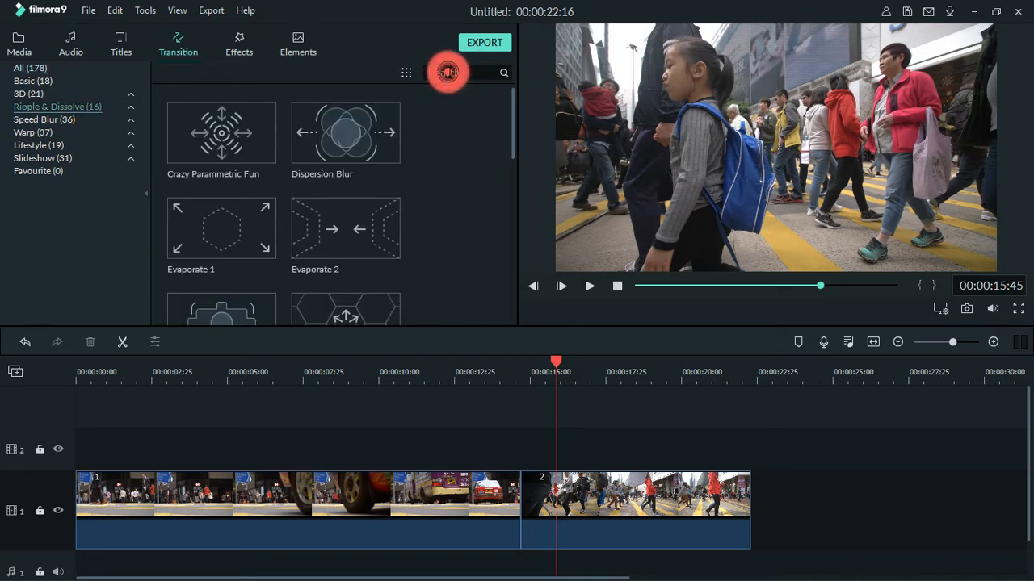
text(diss)
key(BackSpace)
key(BackSpace)
key(BackSpace)
key(BackSpace)
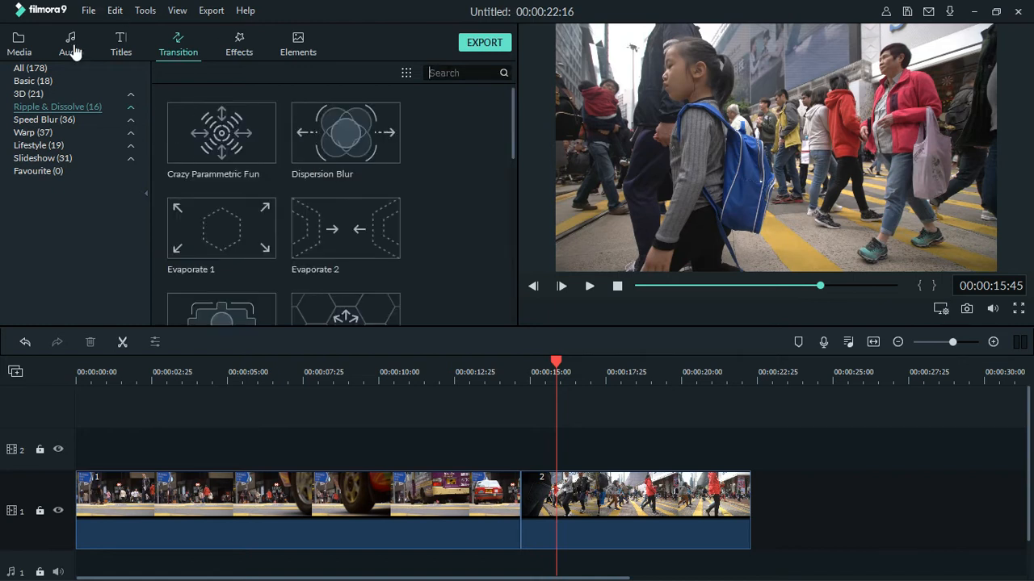
- Search all transitions for "diss", place Dissolve on the cut between clips 1 and 2, and play it back
click(25, 69)
click(472, 72)
text(diaa)
key(BackSpace)
key(BackSpace)
text(ss)
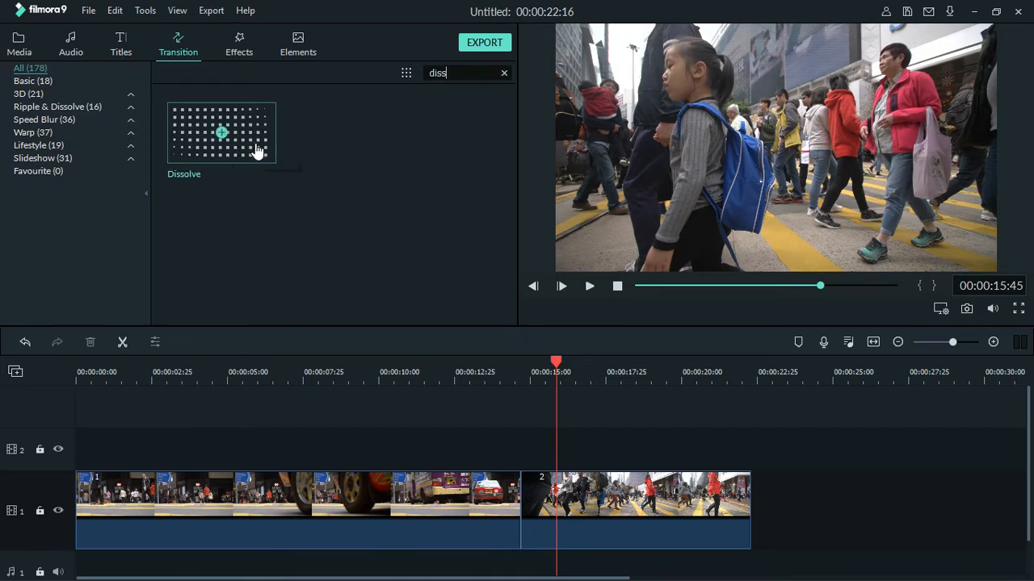
drag(256, 151, 512, 474)
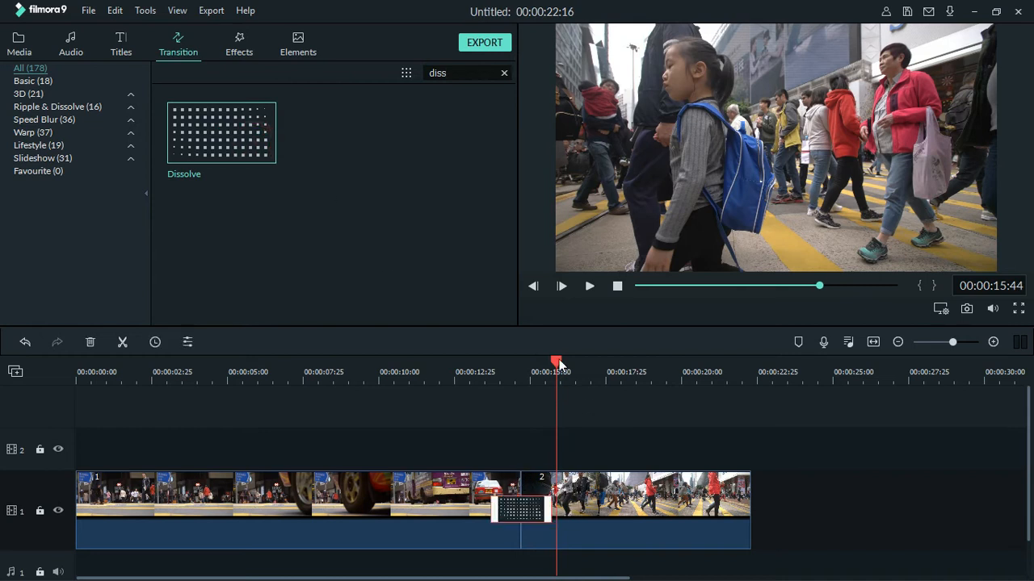
drag(557, 362, 413, 387)
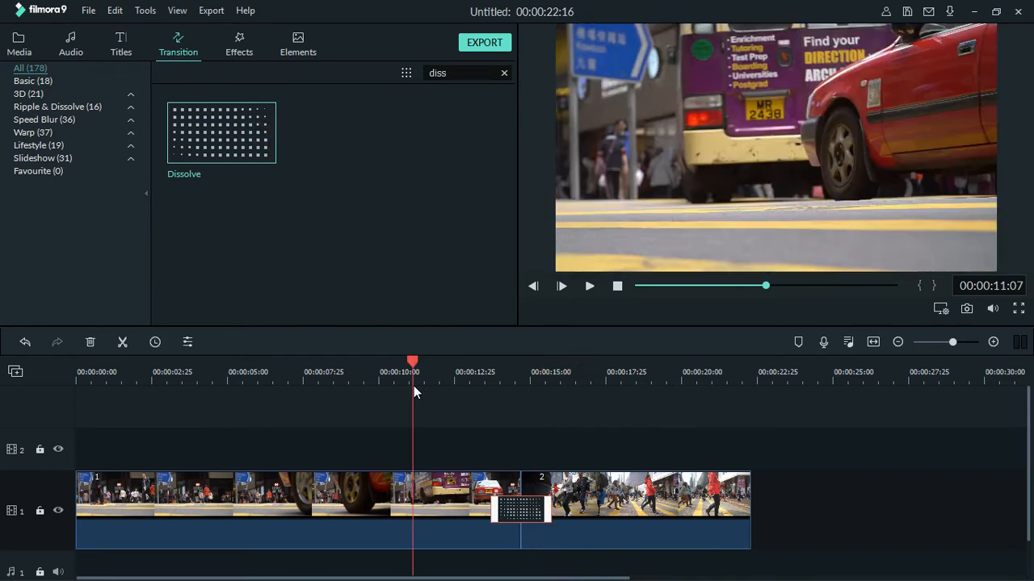
click(589, 286)
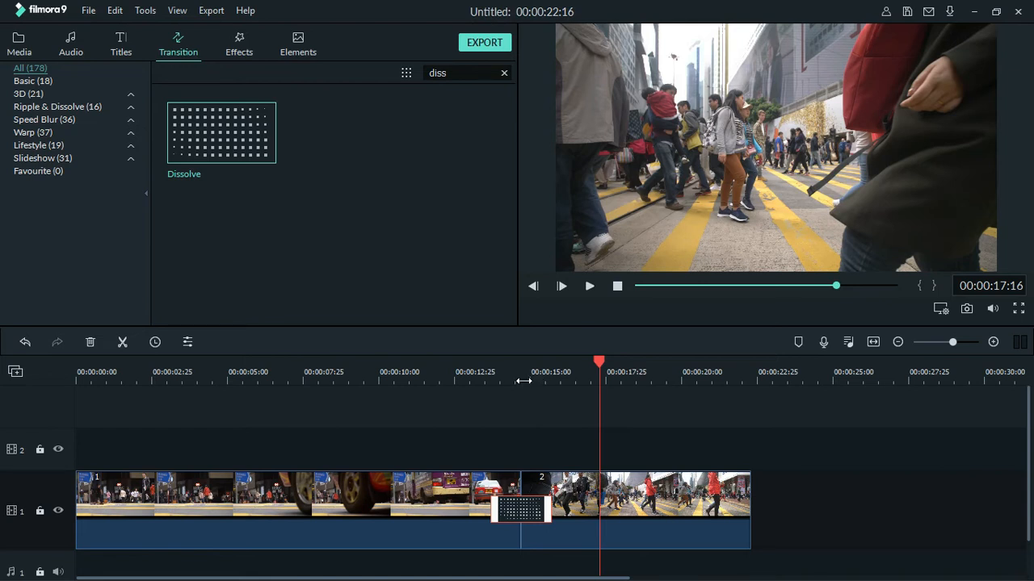
- Zoom the timeline in and out repeatedly to examine the clips and transition at different scales, ending with the transition in view
drag(523, 380, 549, 397)
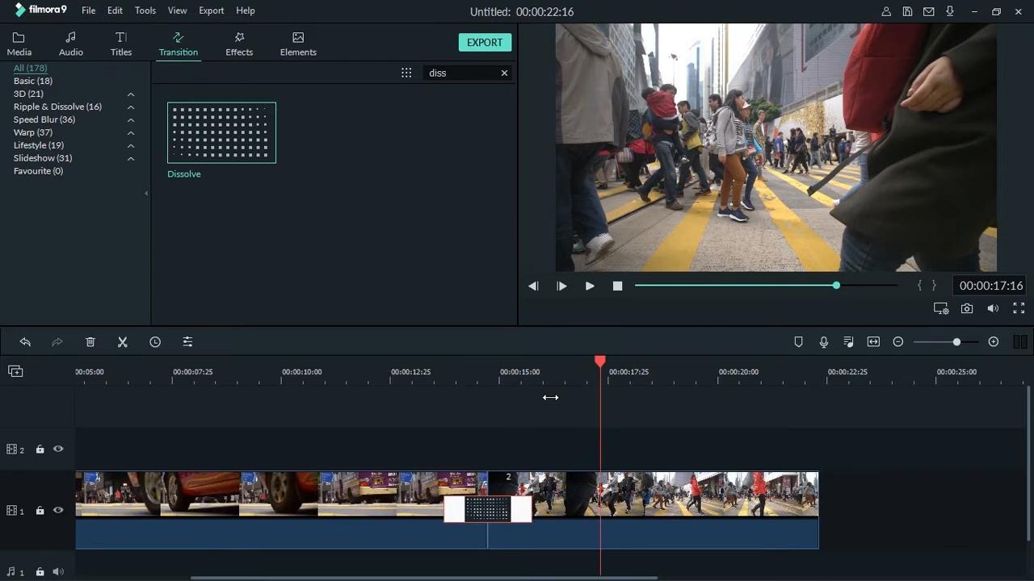
drag(954, 342, 949, 345)
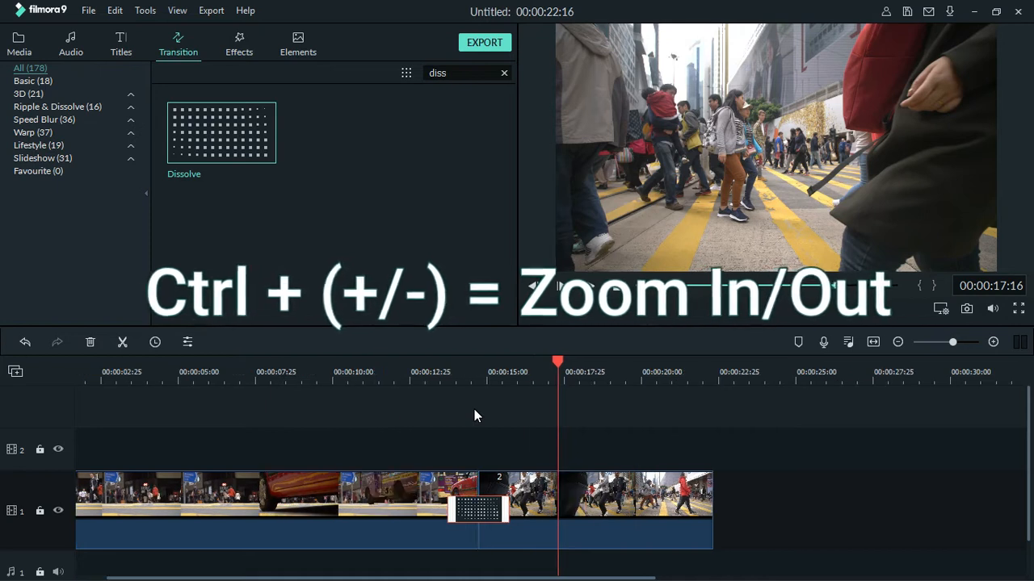
key(ctrl+plus)
key(ctrl+minus)
key(ctrl+minus)
key(ctrl+minus)
key(ctrl+minus)
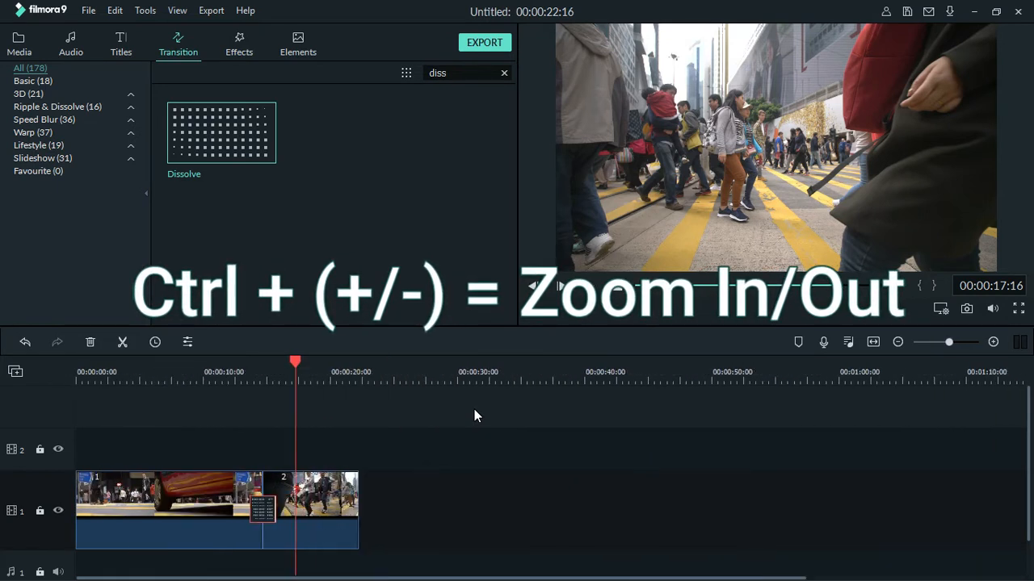
key(ctrl+plus)
key(ctrl+plus)
key(ctrl+plus)
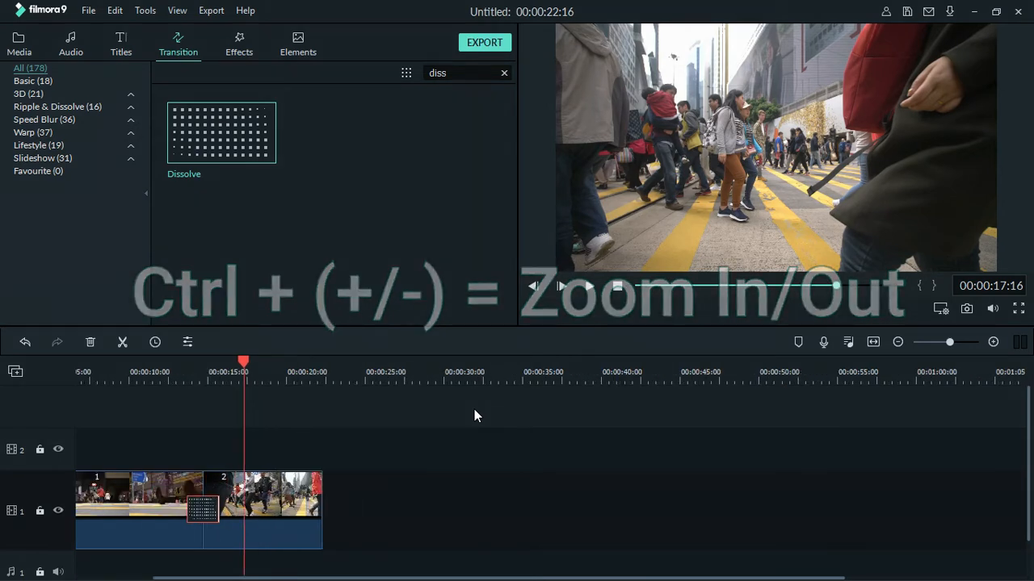
key(ctrl+plus)
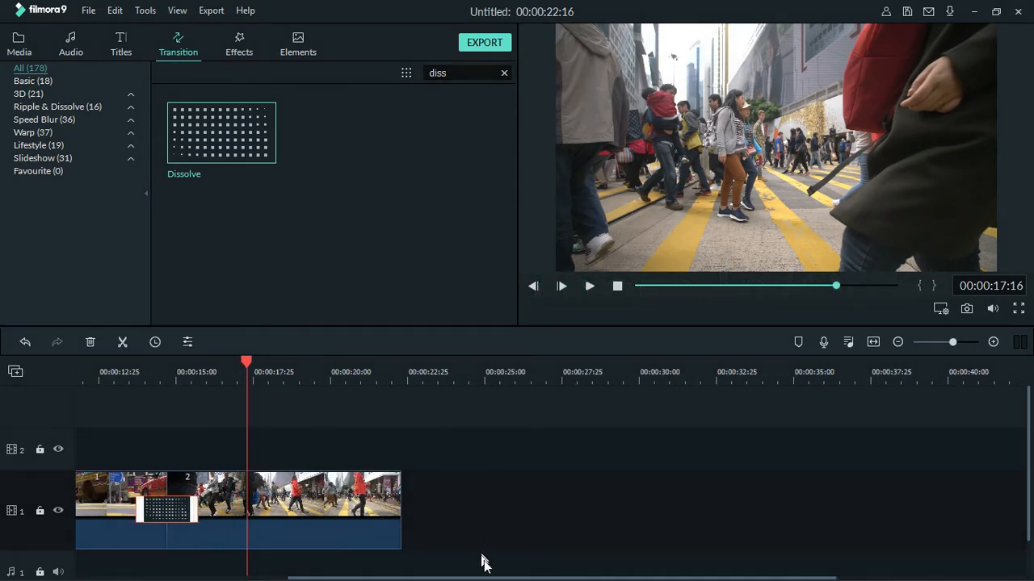
click(495, 578)
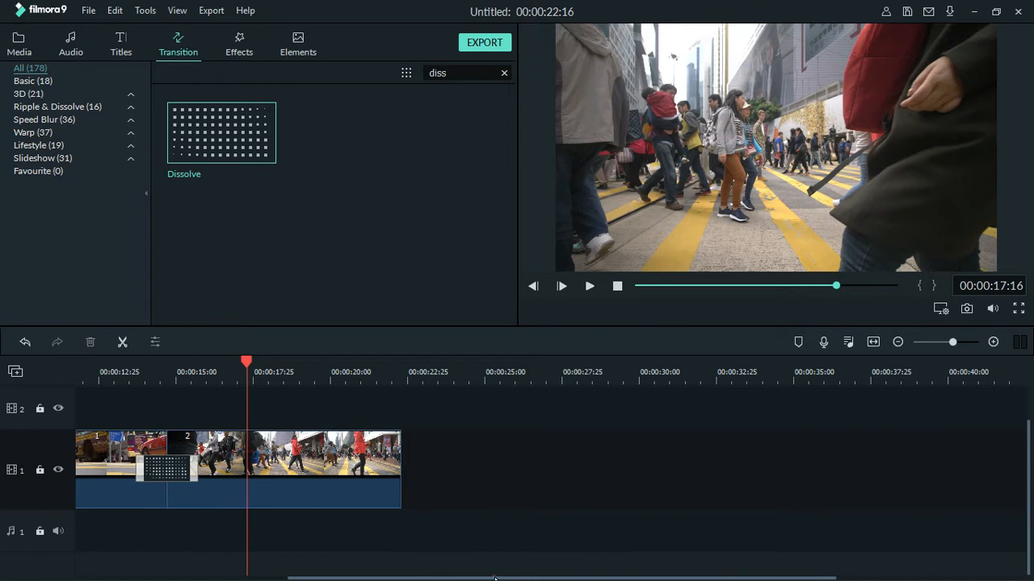
drag(495, 579, 313, 576)
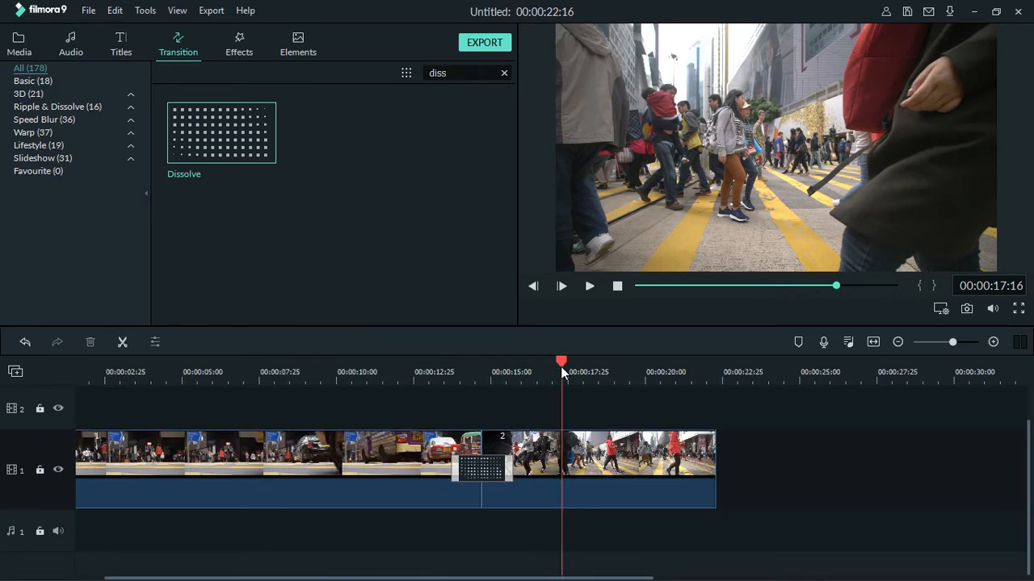
- Shorten the Dissolve transition between clips 1 and 2 to about a third of its length
drag(561, 367, 377, 367)
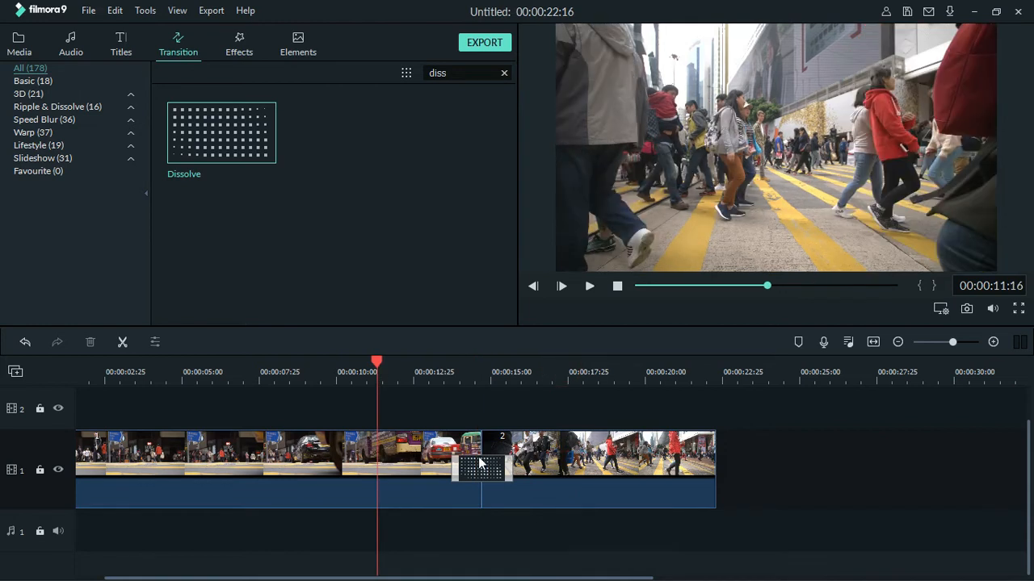
drag(483, 355, 705, 375)
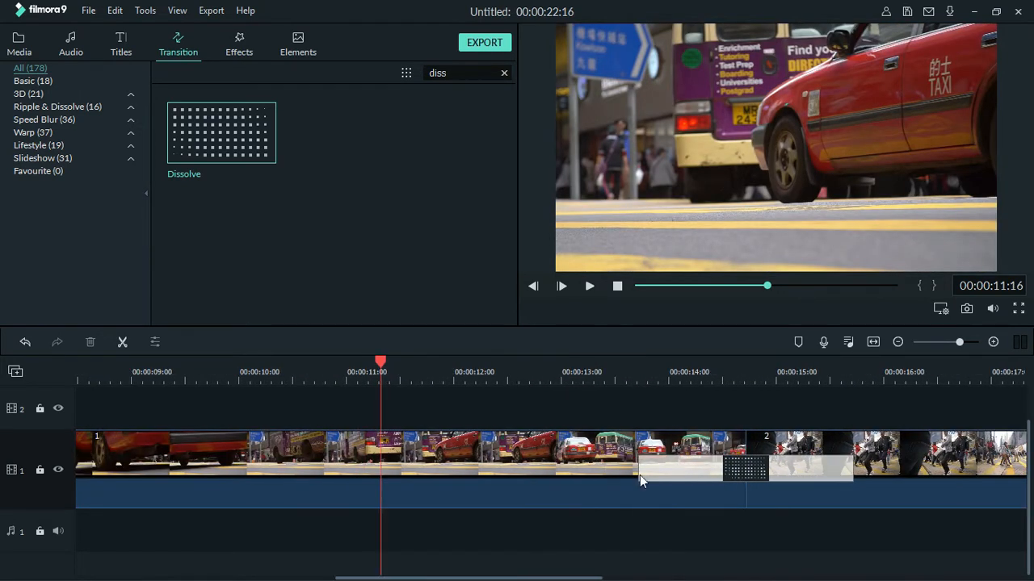
click(652, 473)
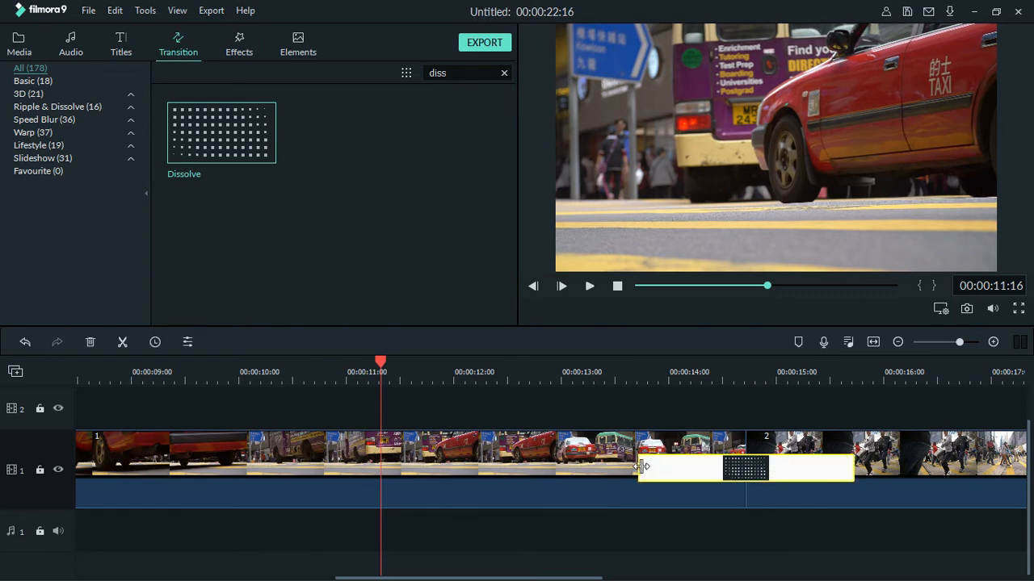
drag(687, 471, 715, 472)
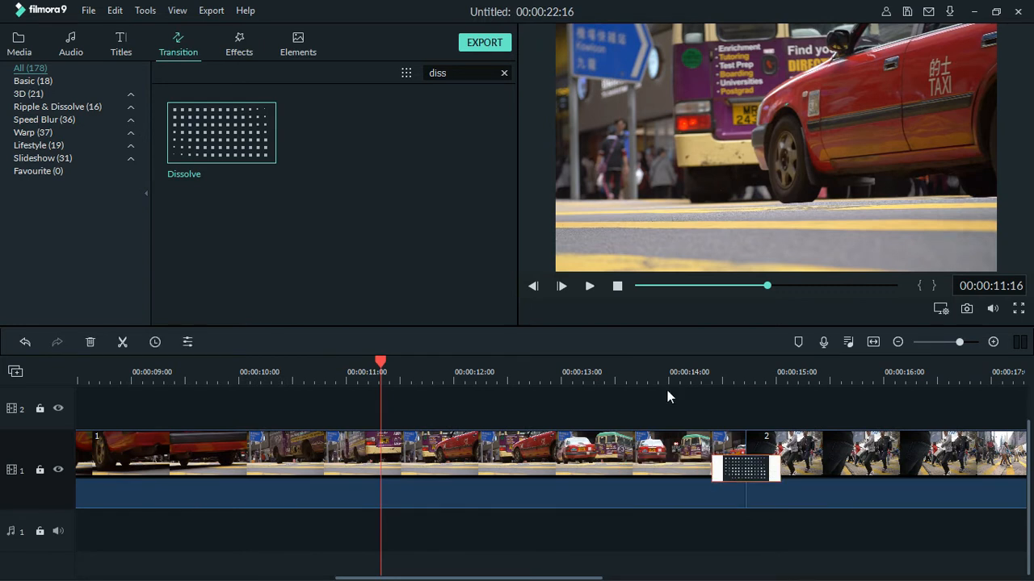
- Play back the shortened Dissolve transition from about 00:00:13:37 and pause within clip 2
click(640, 365)
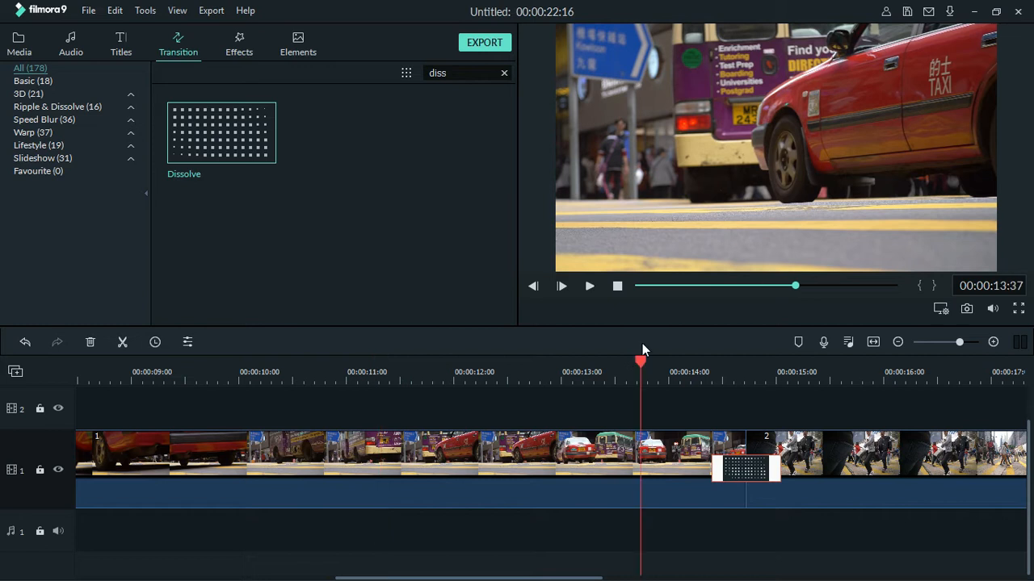
click(588, 286)
click(587, 287)
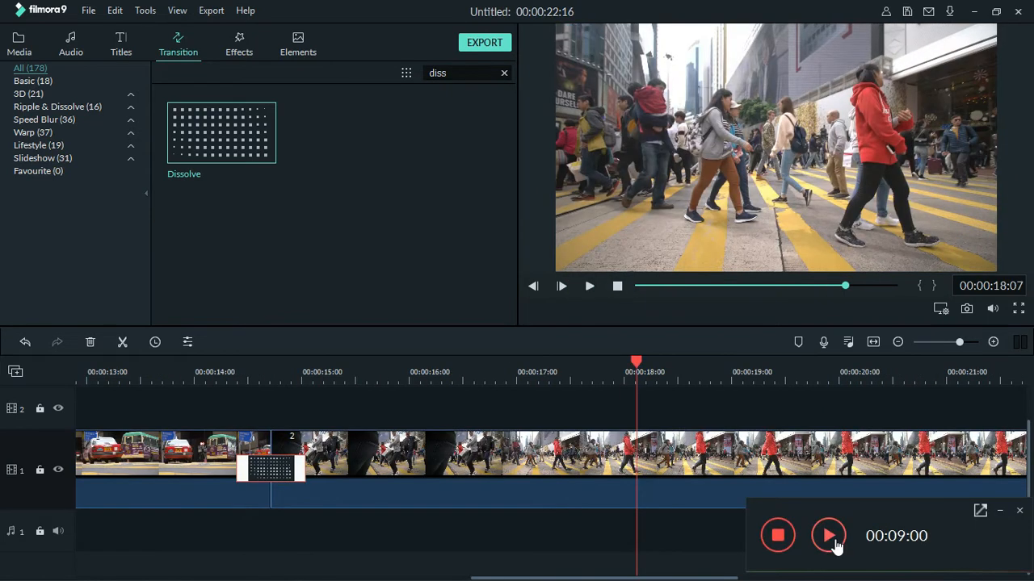
click(835, 547)
click(617, 286)
click(589, 286)
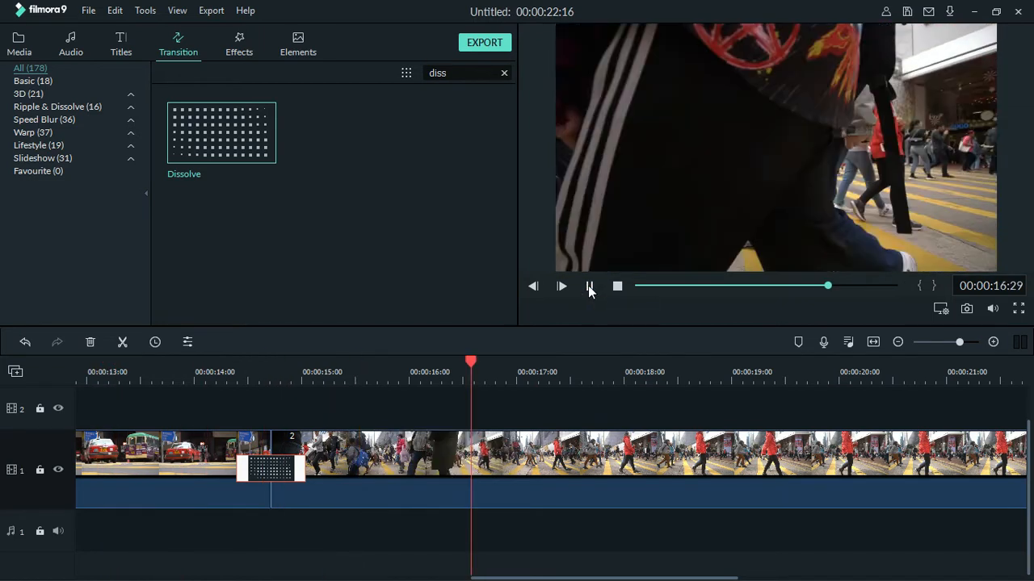
click(589, 286)
- Shorten the Dissolve transition further to a little over half its length and play the cut between clips 1 and 2
drag(238, 464, 253, 470)
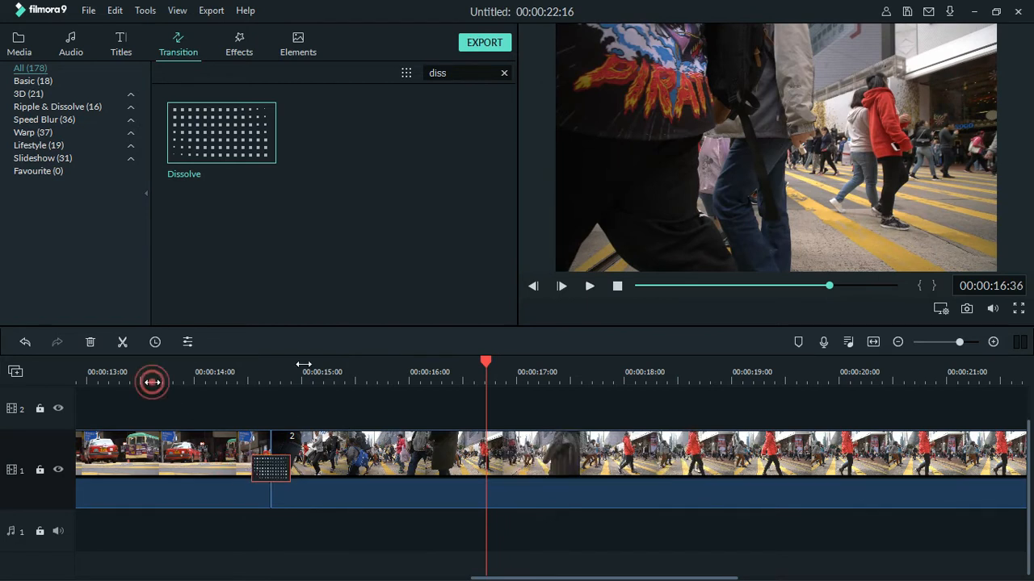
click(152, 378)
click(588, 288)
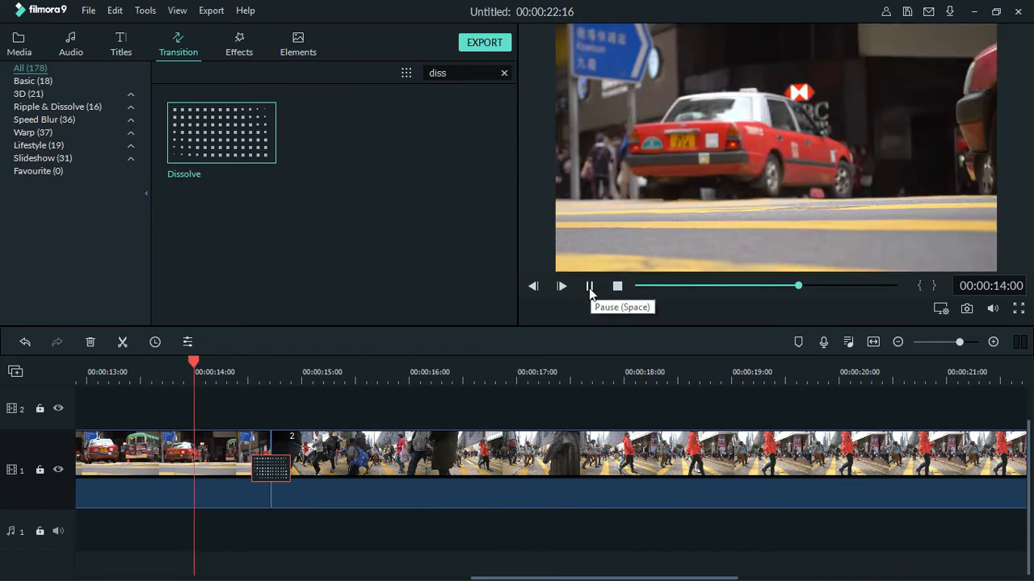
click(589, 287)
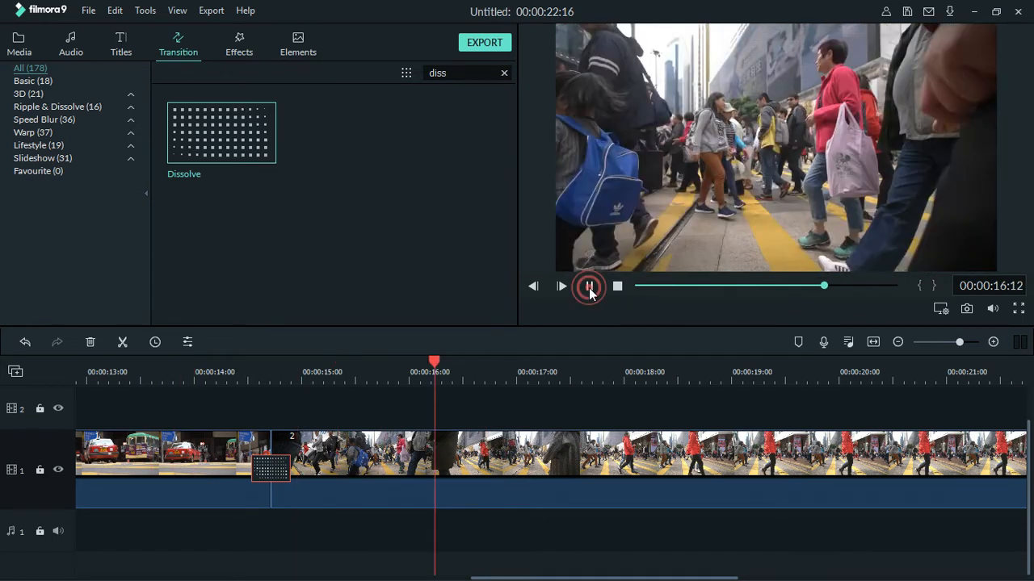
- Clear the transition search and return to the imported media clips
scroll(455, 369, down, 2)
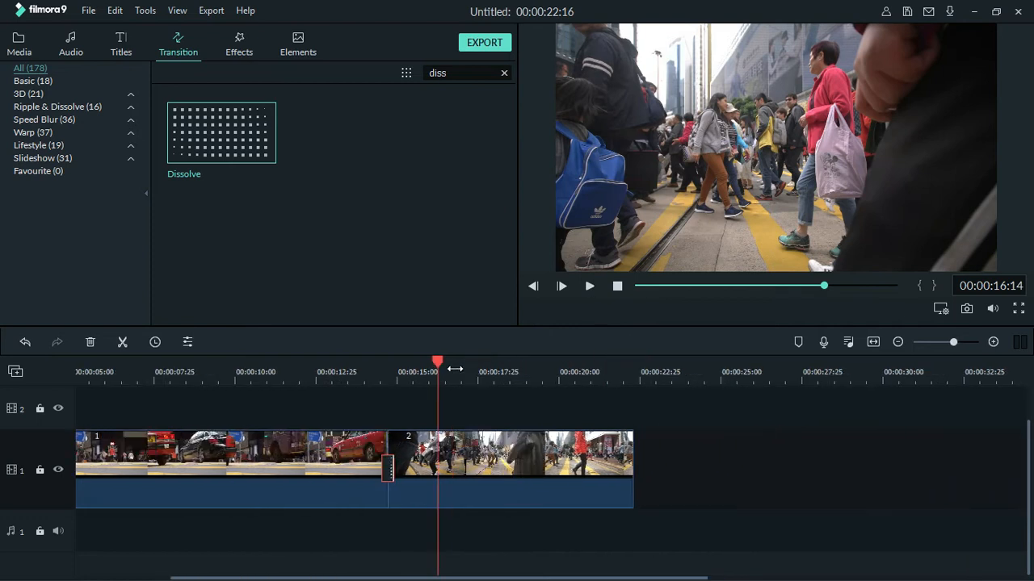
scroll(452, 370, down, 1)
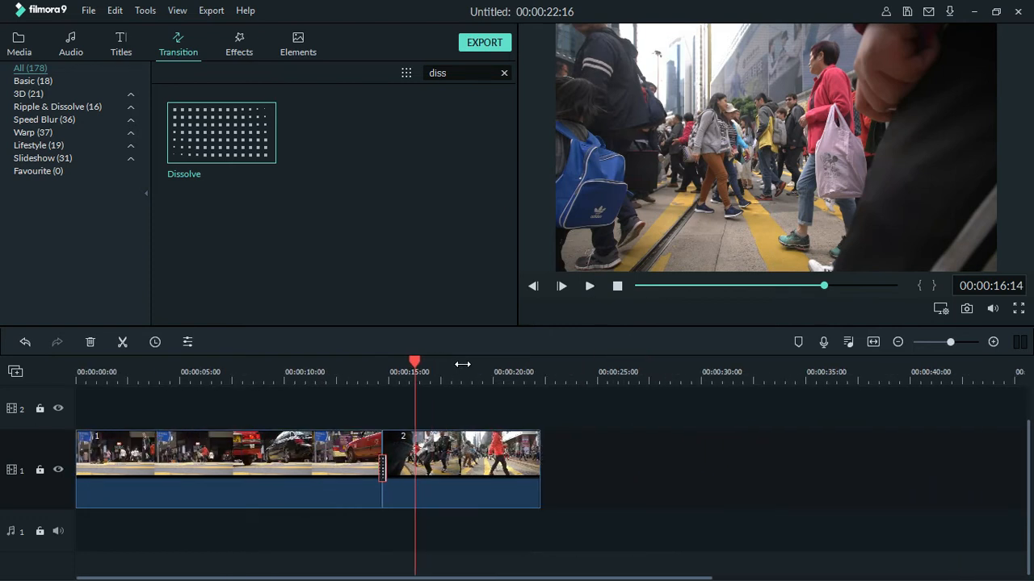
click(502, 73)
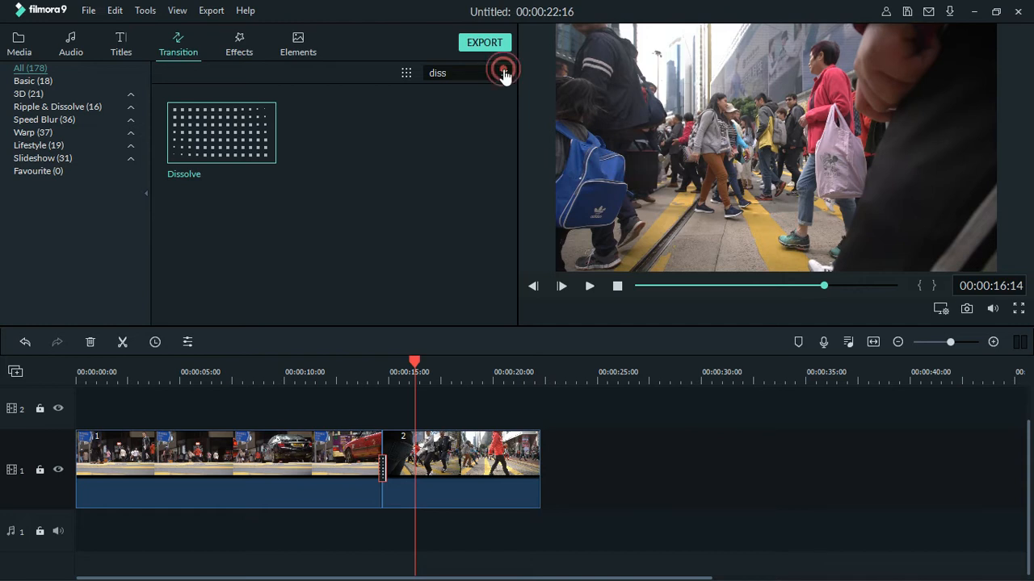
click(17, 40)
drag(360, 142, 696, 467)
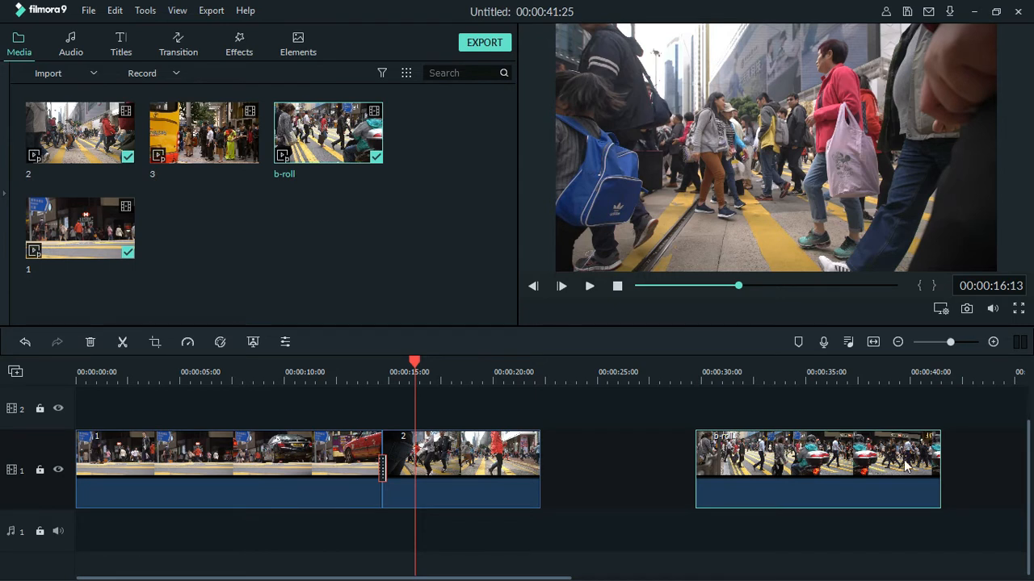
click(870, 491)
key(Delete)
- Place clip 3 on video track 1 after clip 2 and ripple-delete the gap between them
drag(236, 139, 598, 485)
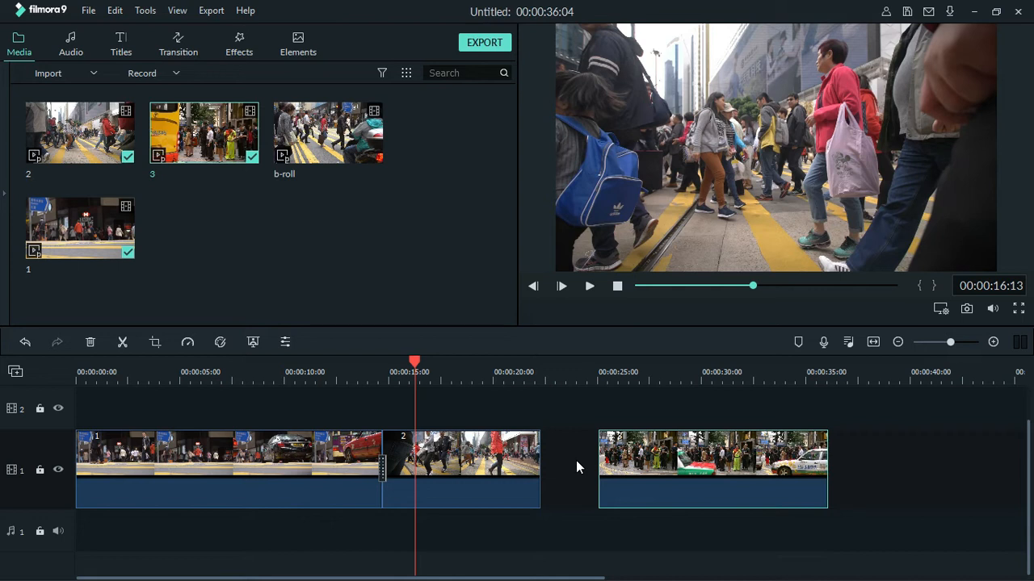
click(579, 481)
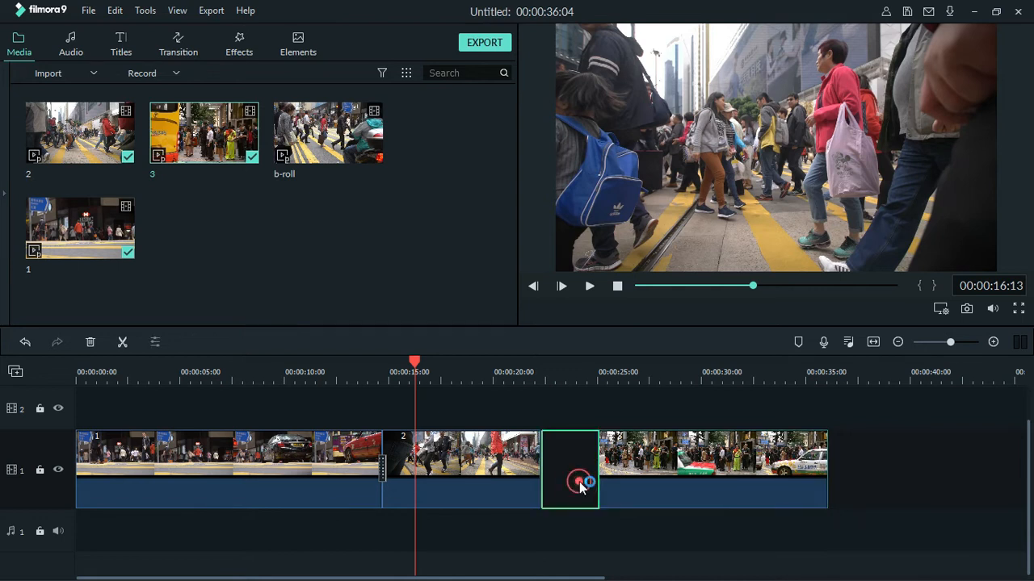
right_click(579, 481)
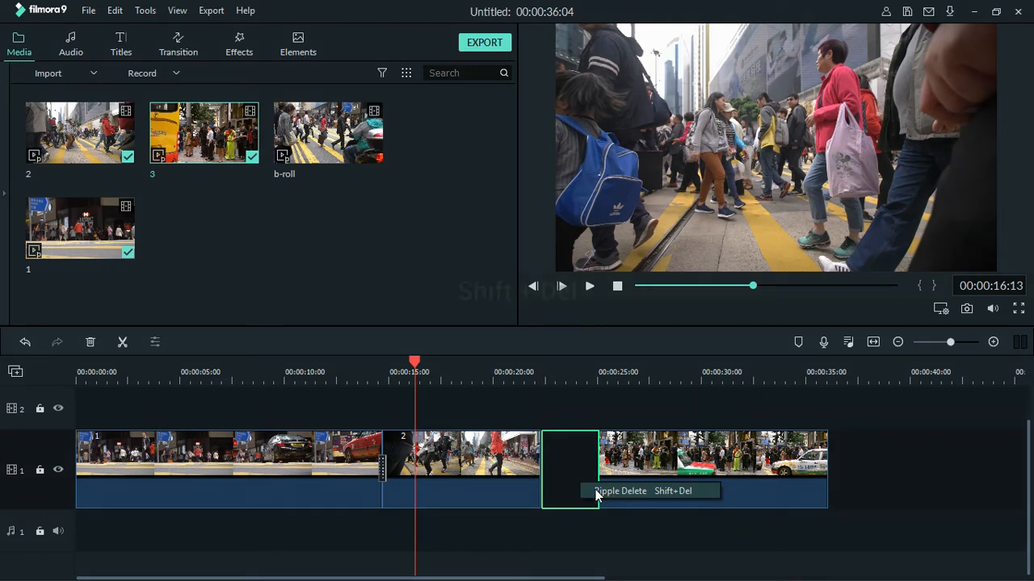
click(554, 458)
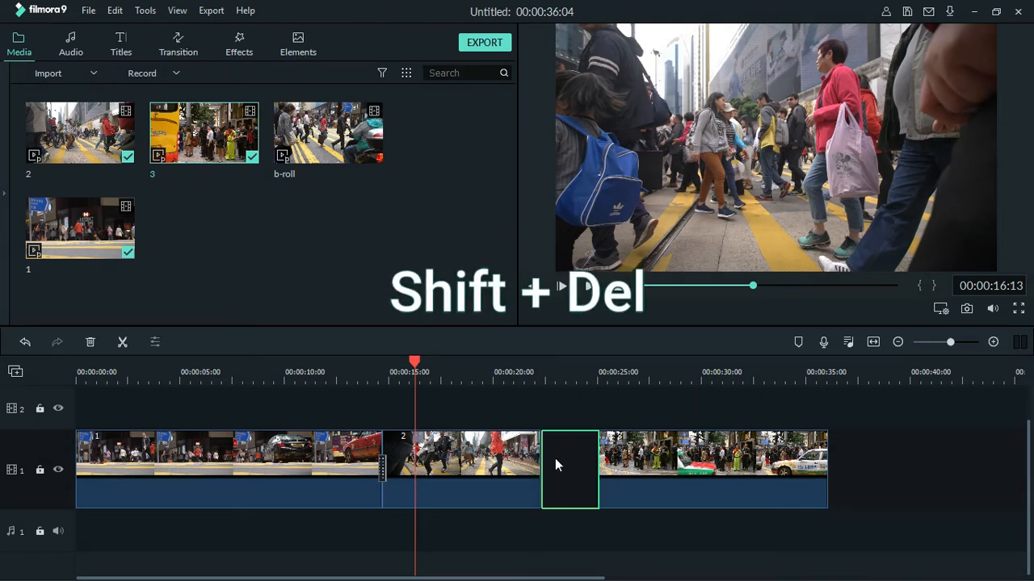
key(shift+Delete)
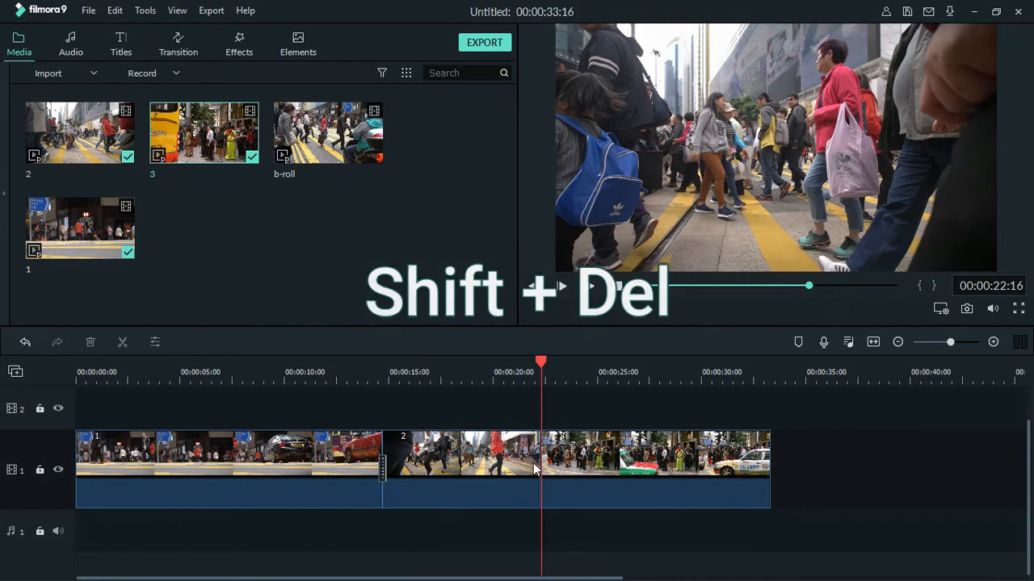
- Play back the cut between clips 2 and 3 several times, starting each time from within clip 2
drag(542, 361, 502, 369)
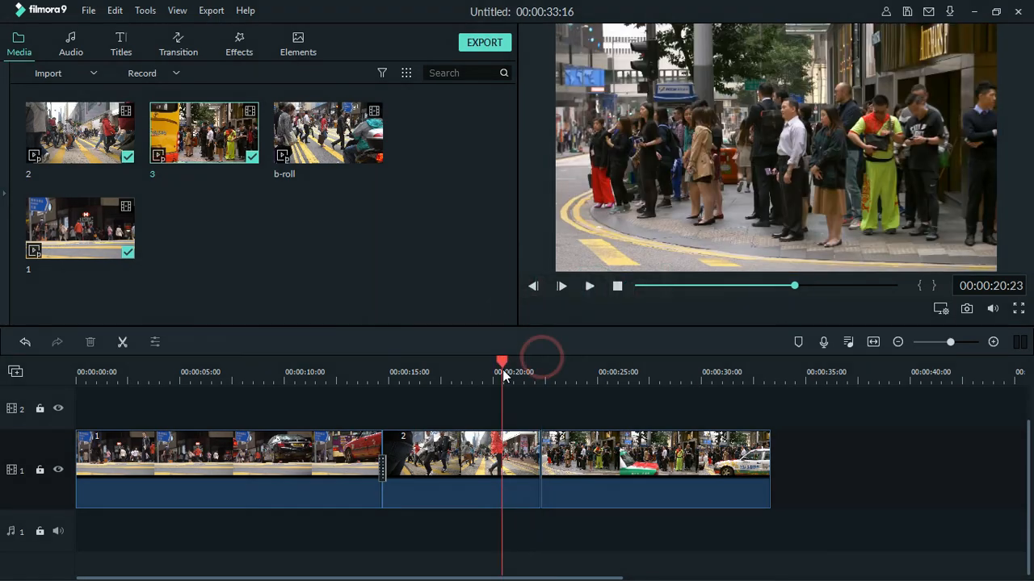
click(589, 287)
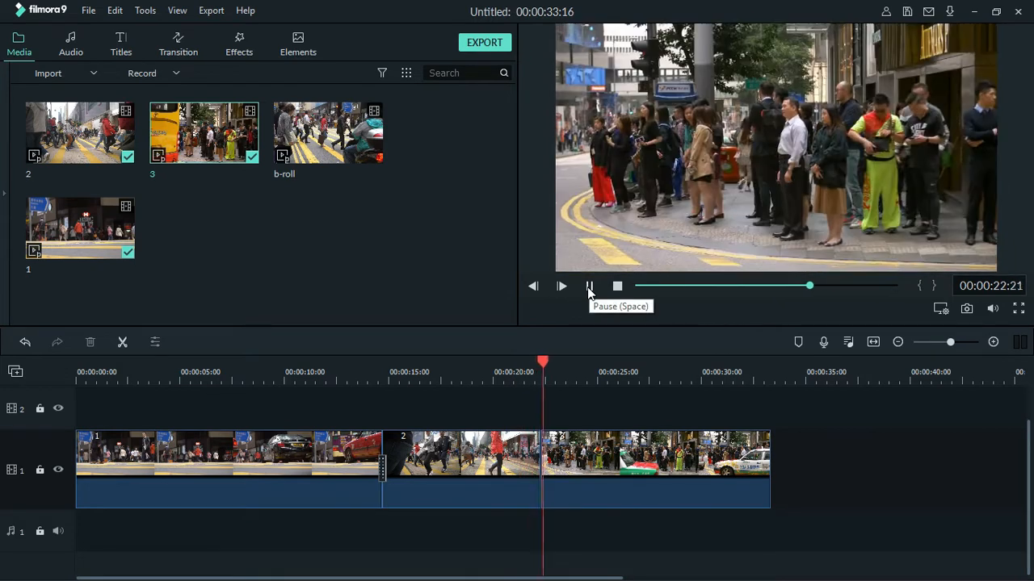
click(588, 288)
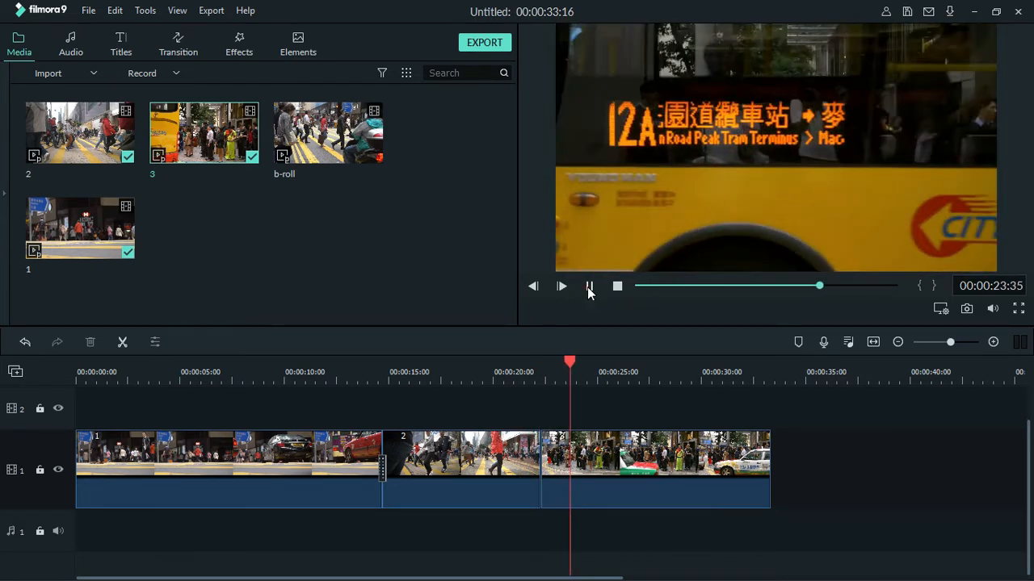
click(468, 380)
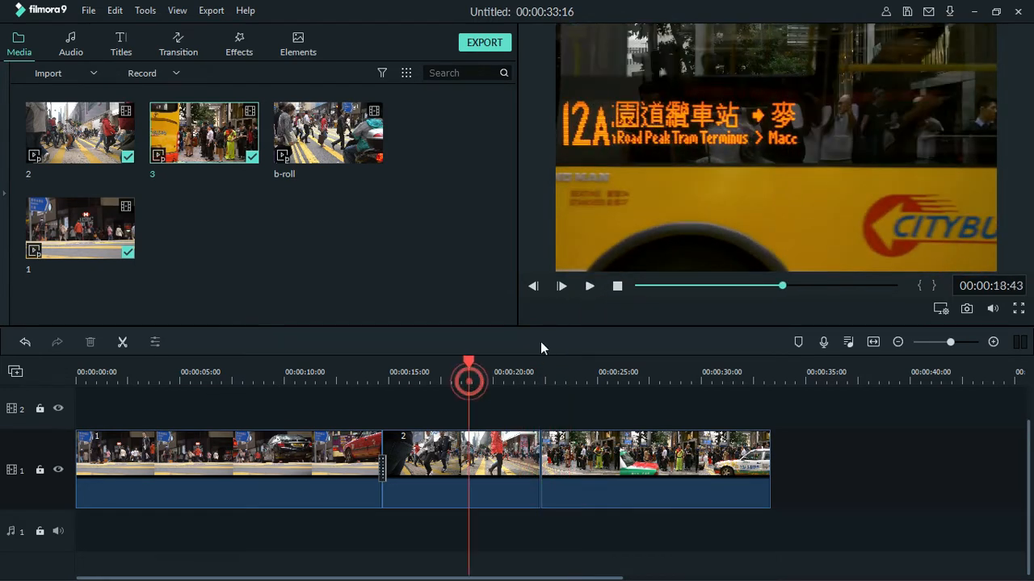
click(590, 287)
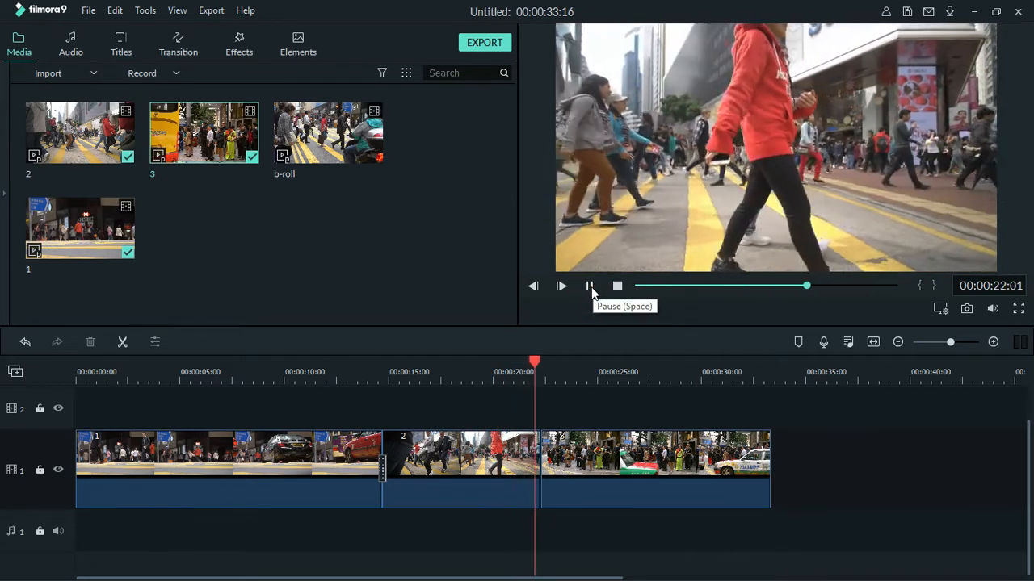
click(590, 287)
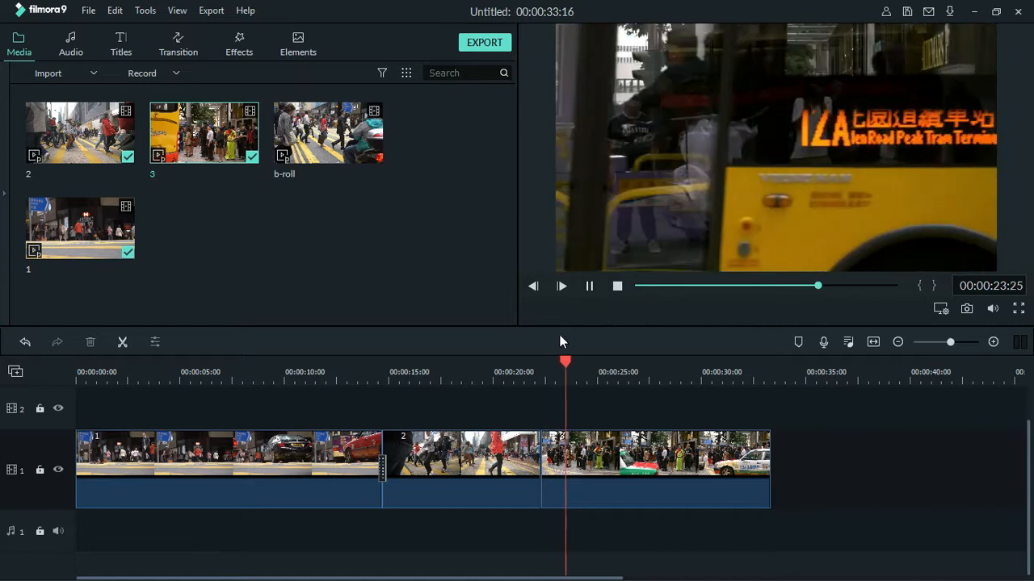
click(511, 371)
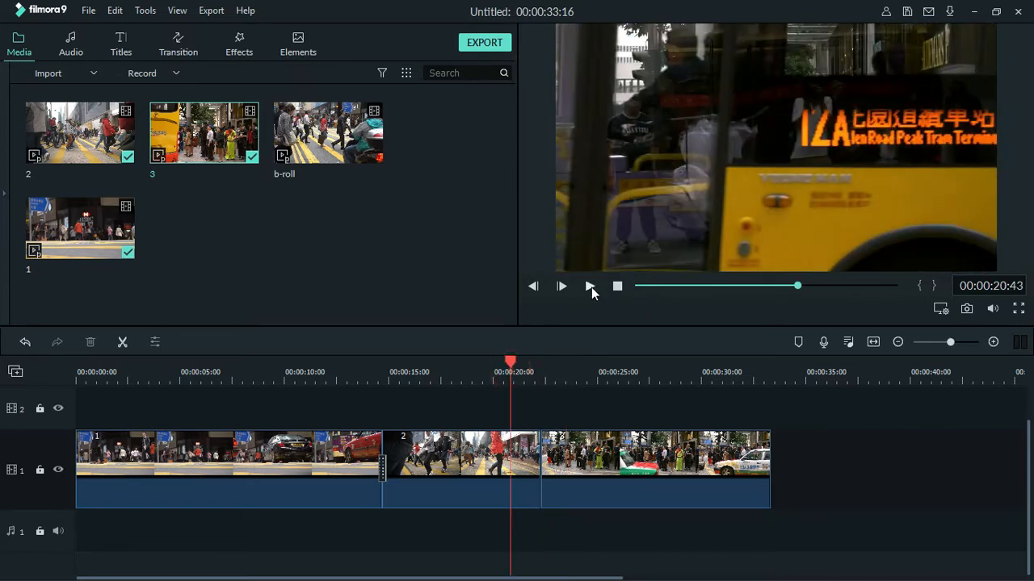
click(589, 287)
click(590, 287)
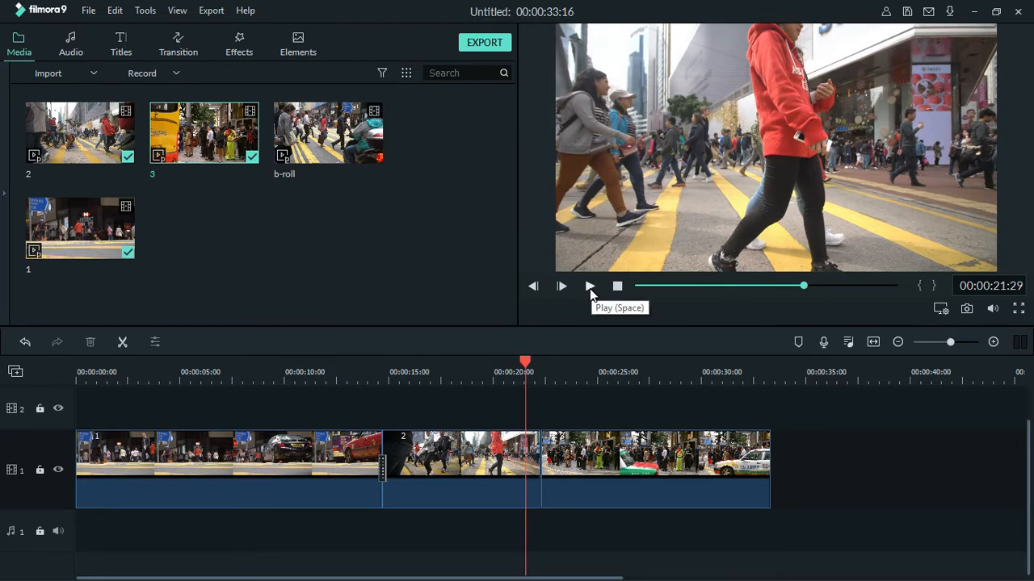
click(589, 287)
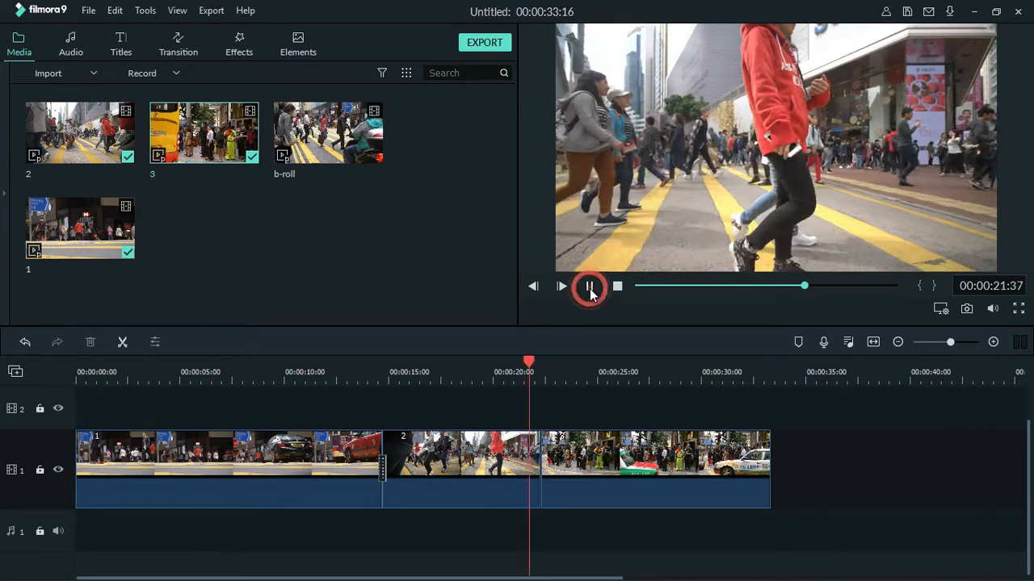
click(590, 288)
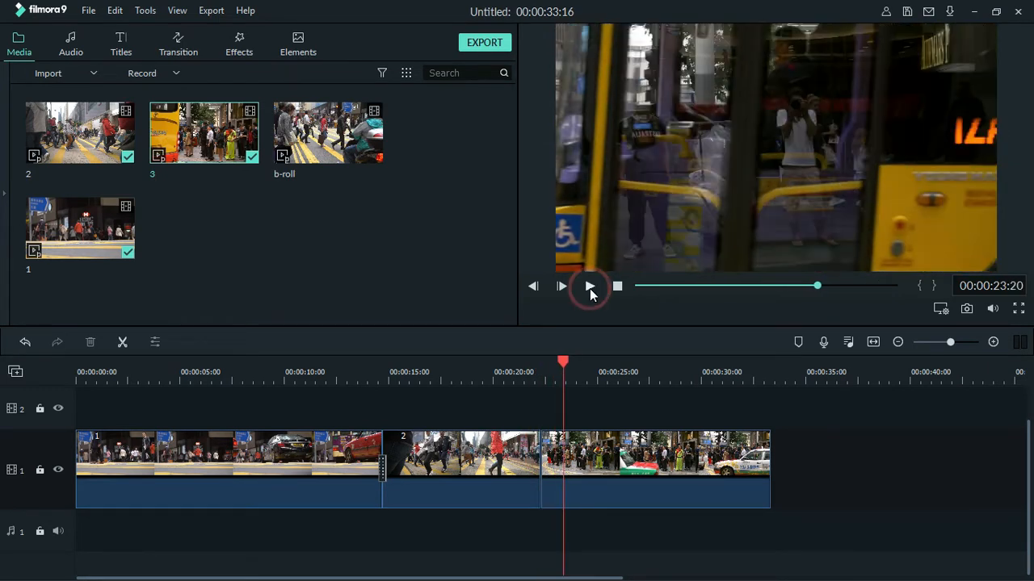
- Search the transitions for "diss" and apply Dissolve to the cut between clips 2 and 3
click(179, 49)
click(446, 74)
text(diss)
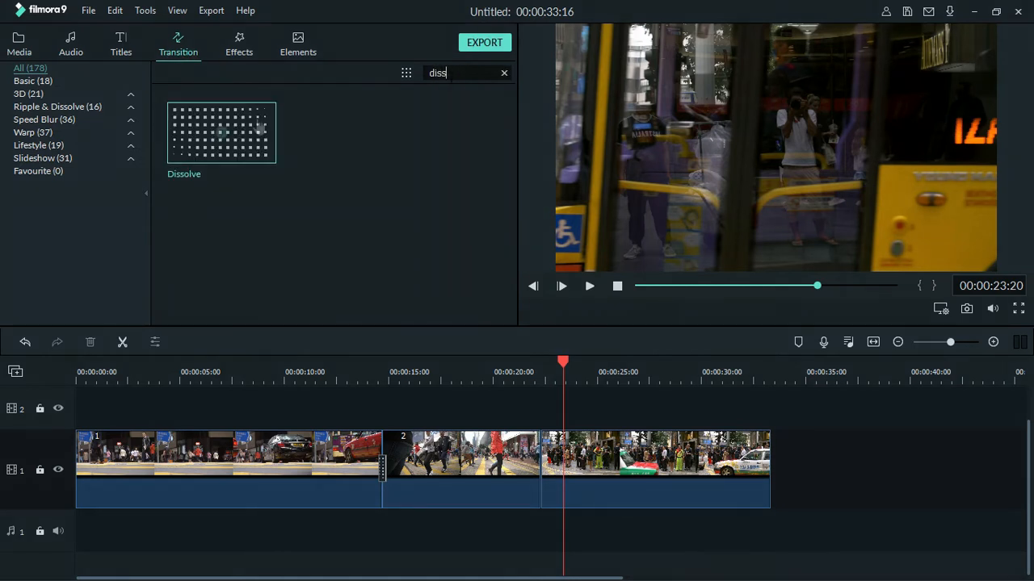
drag(256, 113, 533, 452)
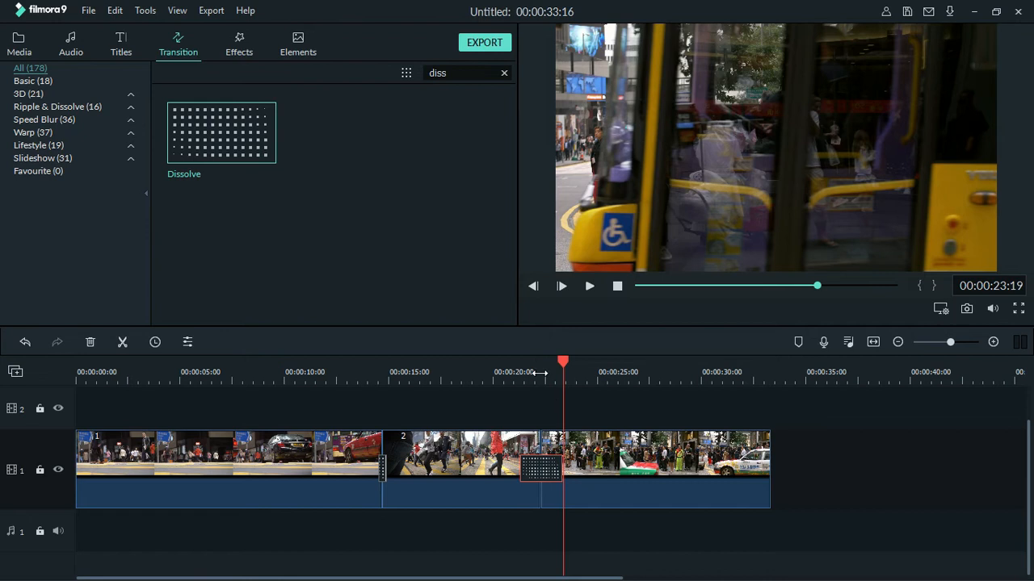
- Shorten the Dissolve between clips 2 and 3 to about a quarter of a second and play it back twice
drag(540, 373, 693, 370)
drag(258, 463, 389, 478)
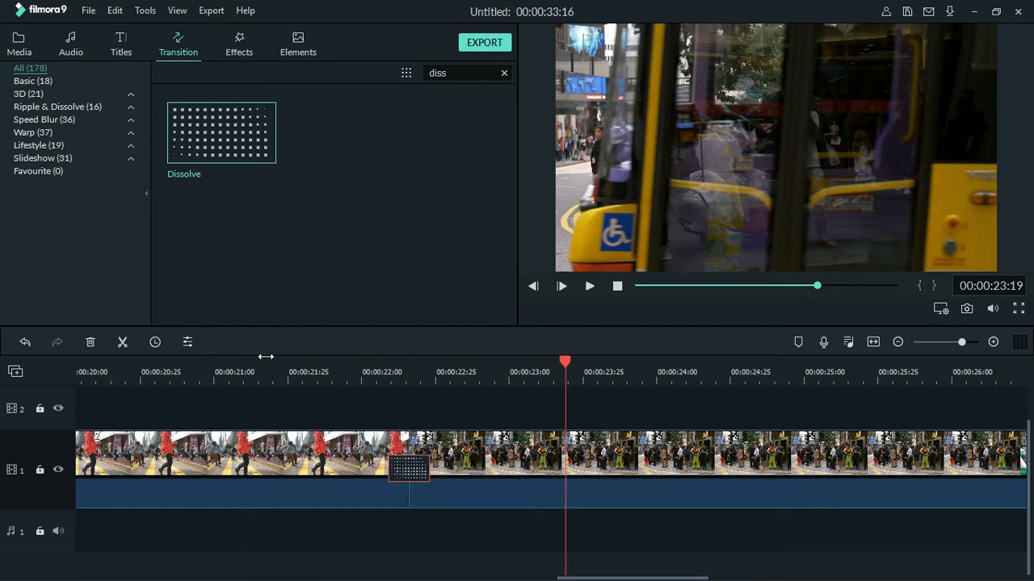
click(296, 372)
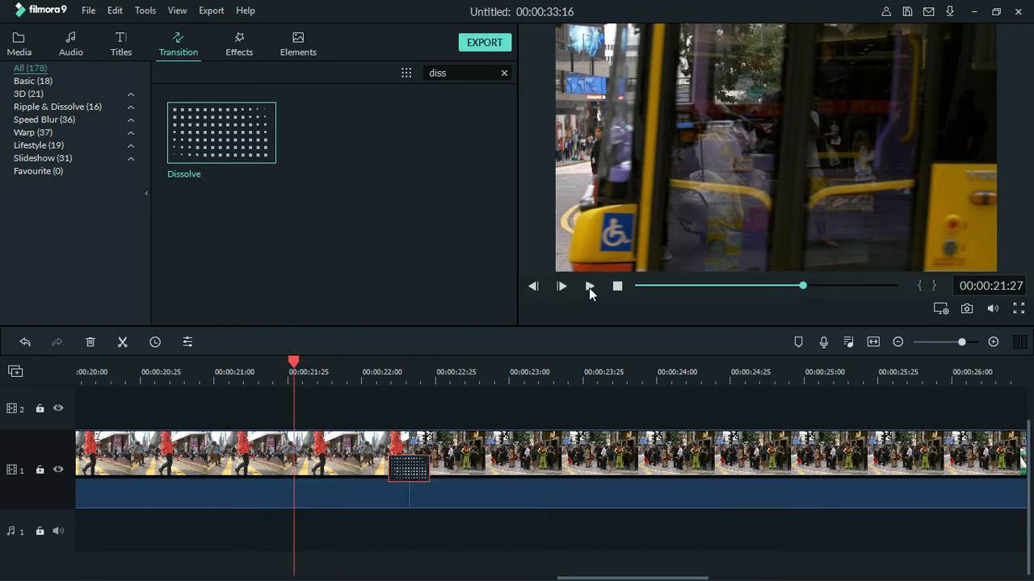
click(588, 288)
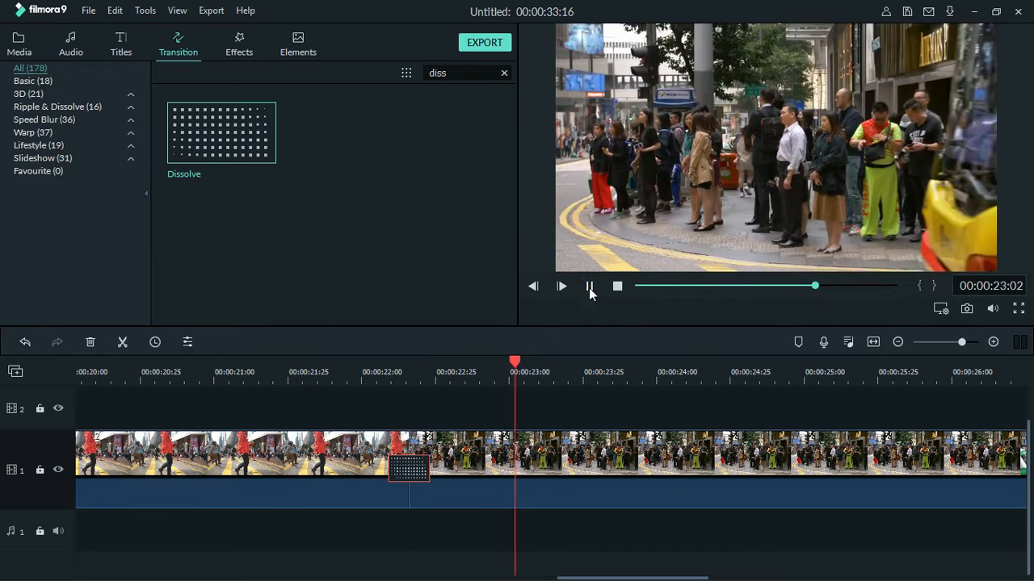
click(590, 287)
click(321, 370)
click(588, 288)
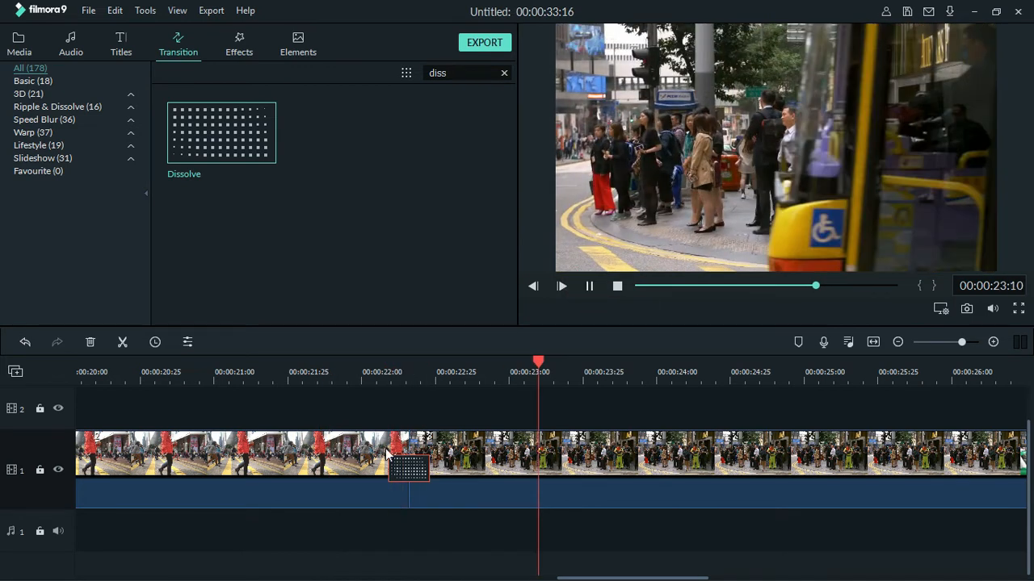
key(space)
- Shorten the Dissolve between clips 2 and 3 further to about a third of its length and play back the cut
drag(390, 469, 404, 468)
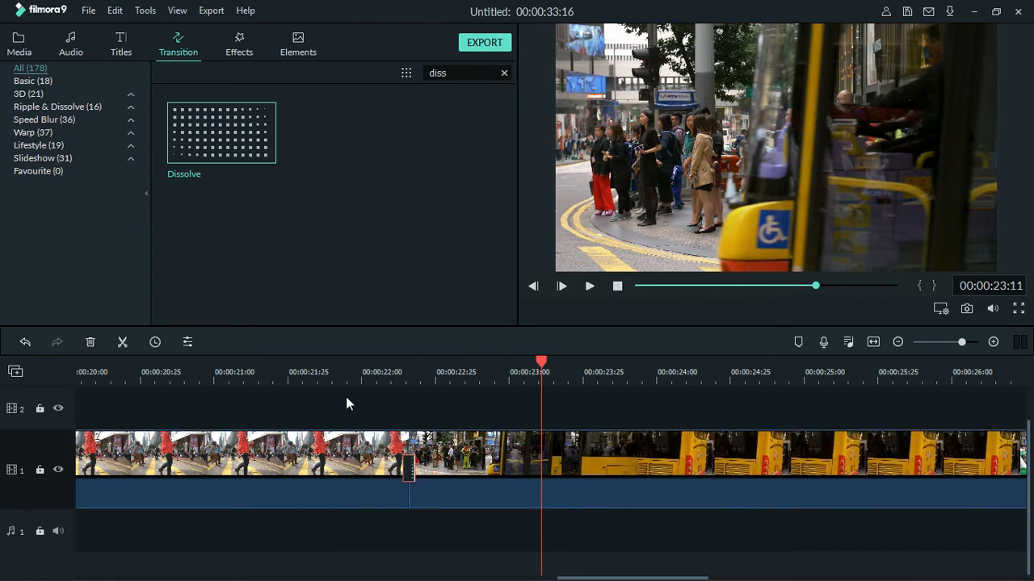
click(292, 383)
click(589, 287)
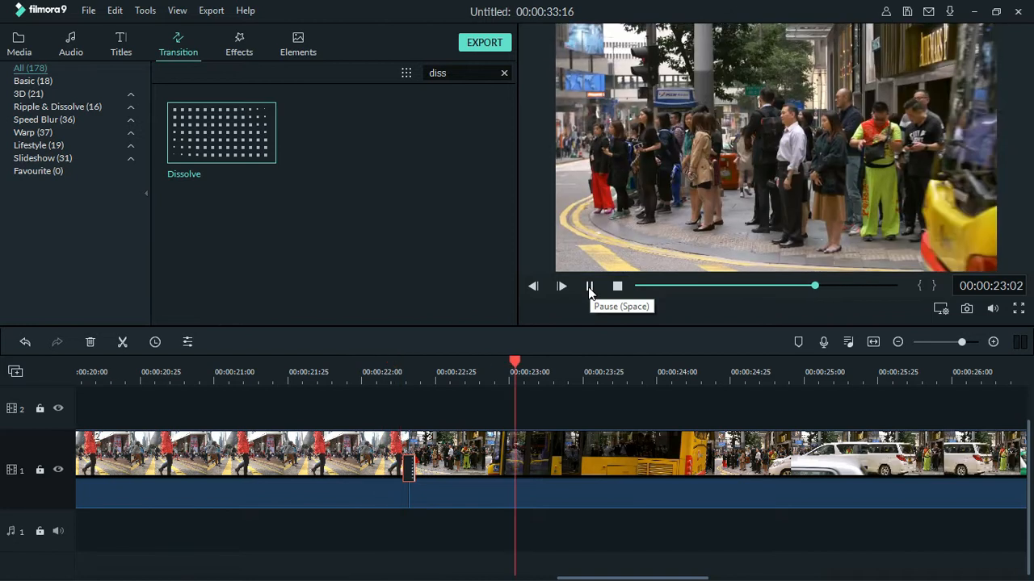
click(589, 287)
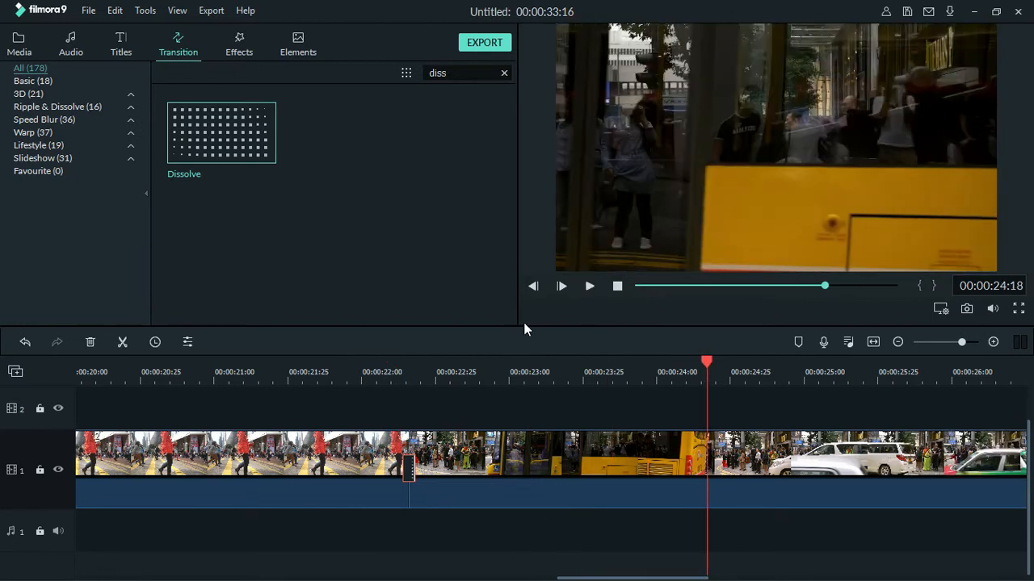
- Place the b-roll clip on video track 1 after clip 3 and delete the gap between them
scroll(547, 369, down, 3)
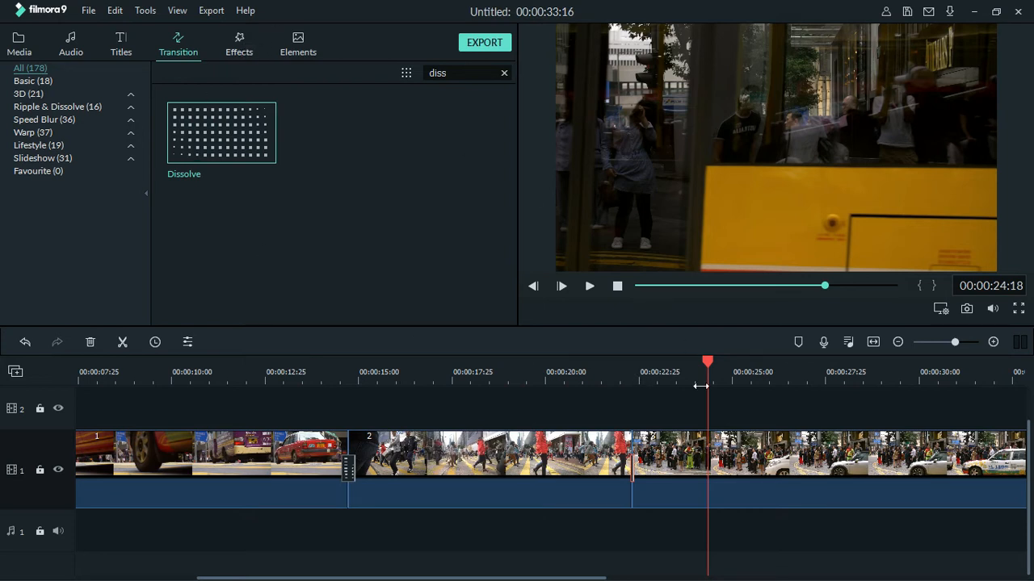
click(561, 373)
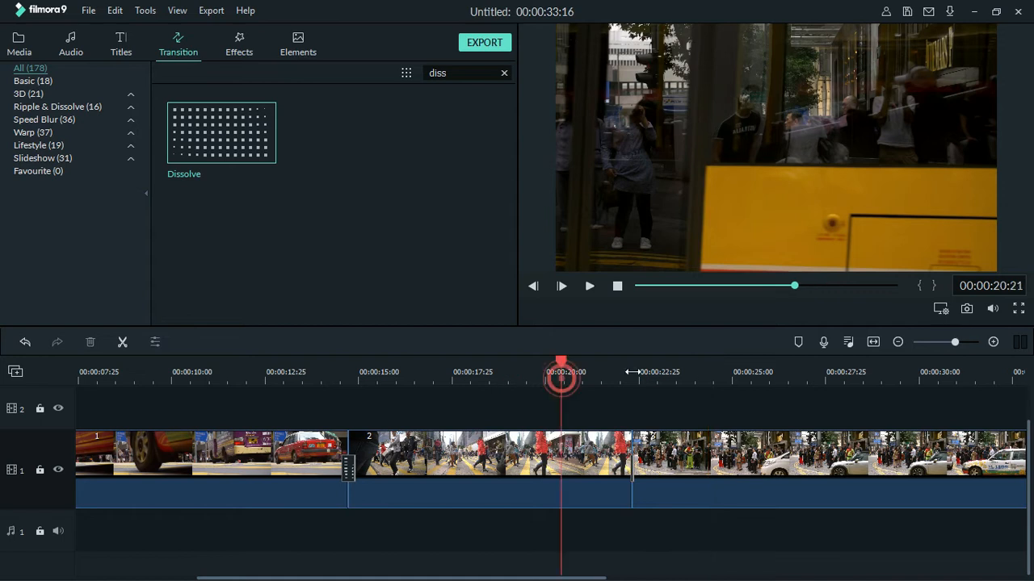
scroll(495, 388, down, 3)
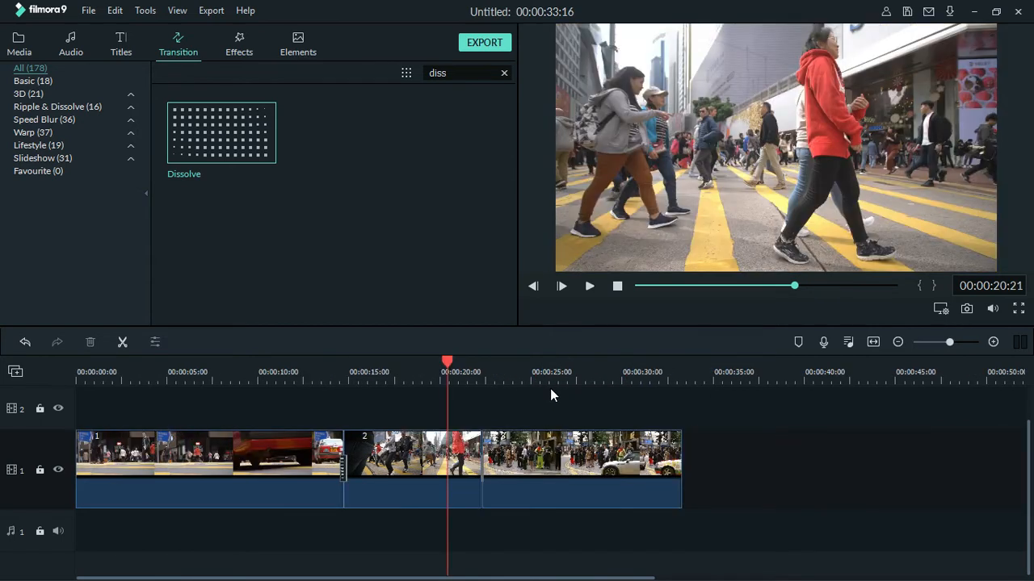
click(19, 41)
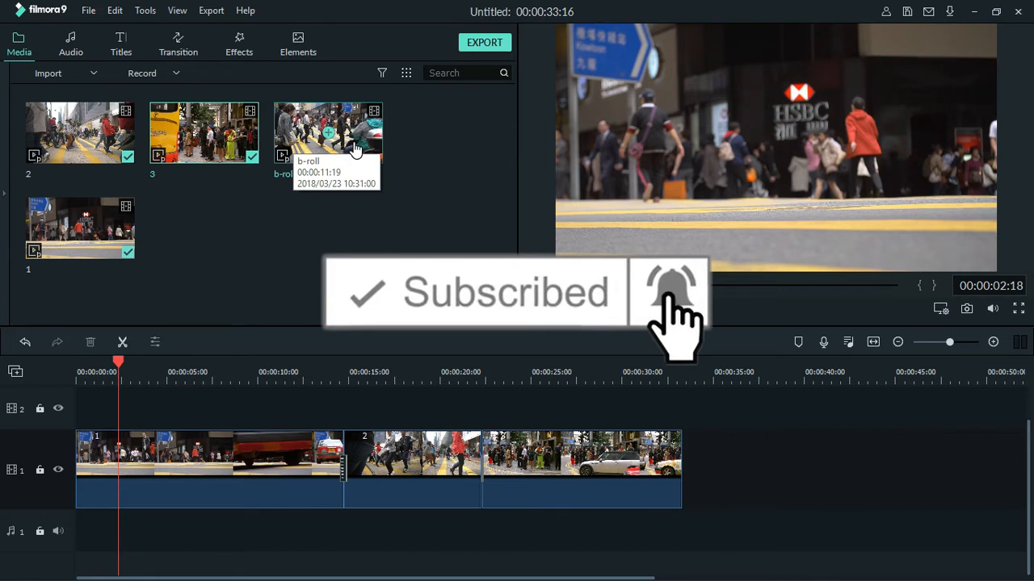
drag(356, 150, 433, 187)
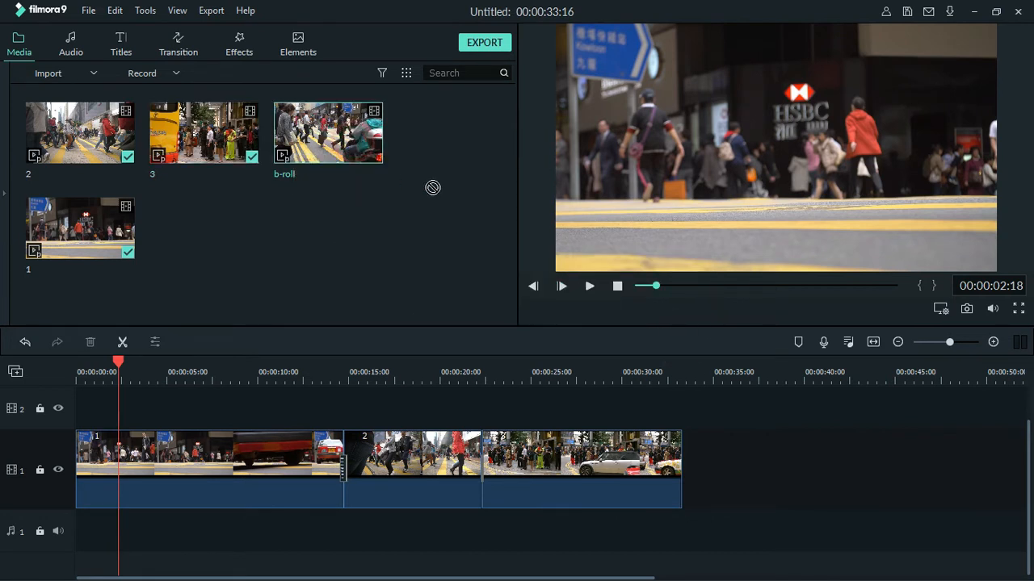
drag(596, 358, 713, 474)
click(705, 486)
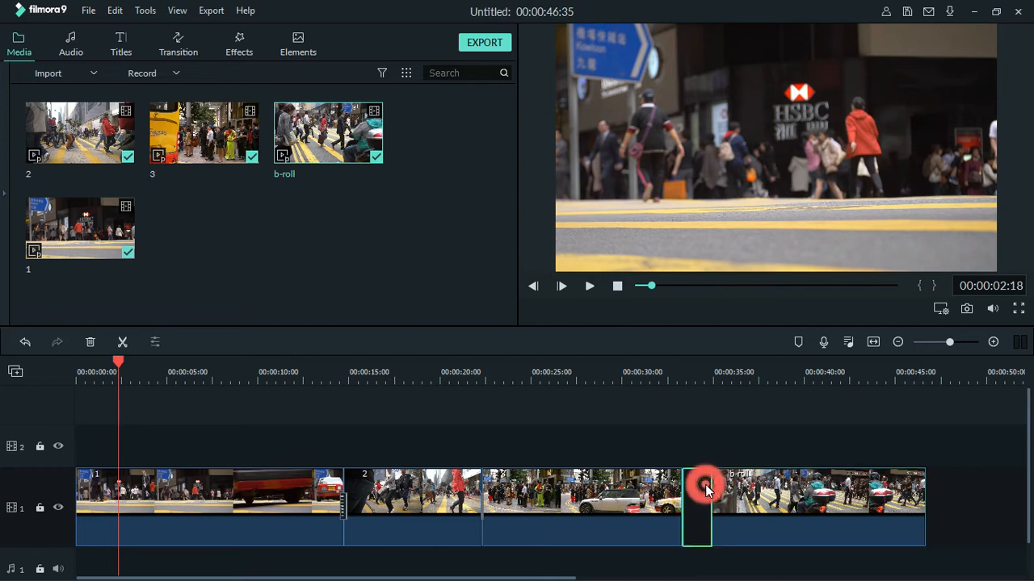
key(Delete)
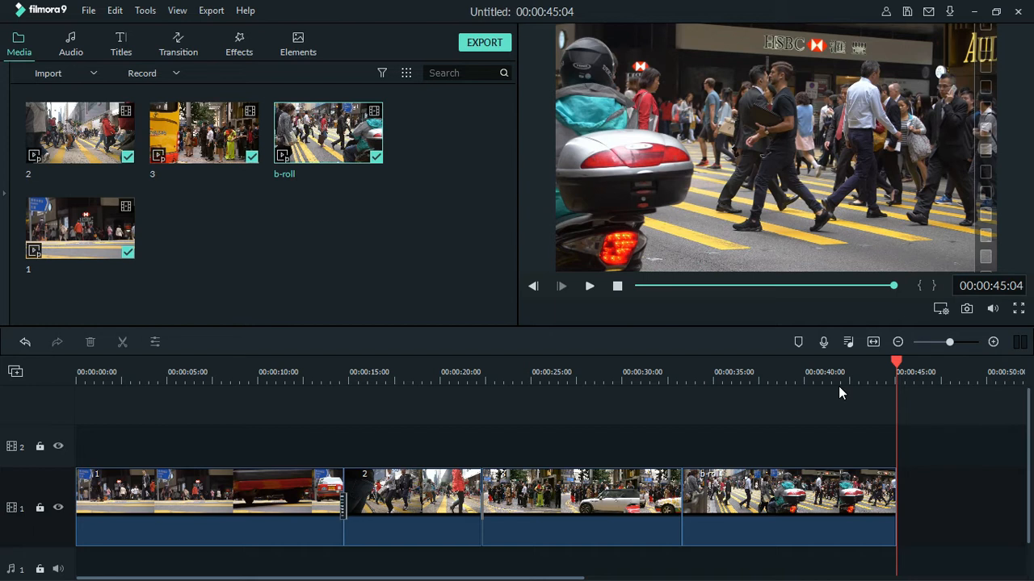
- Play the b-roll clip through to its end and scrub over its last seconds
click(727, 374)
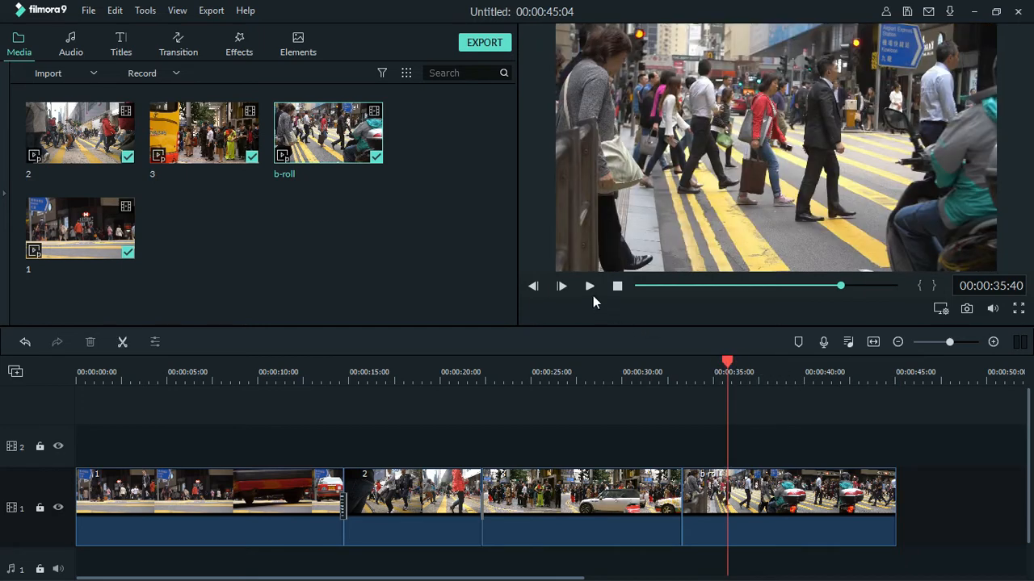
click(589, 287)
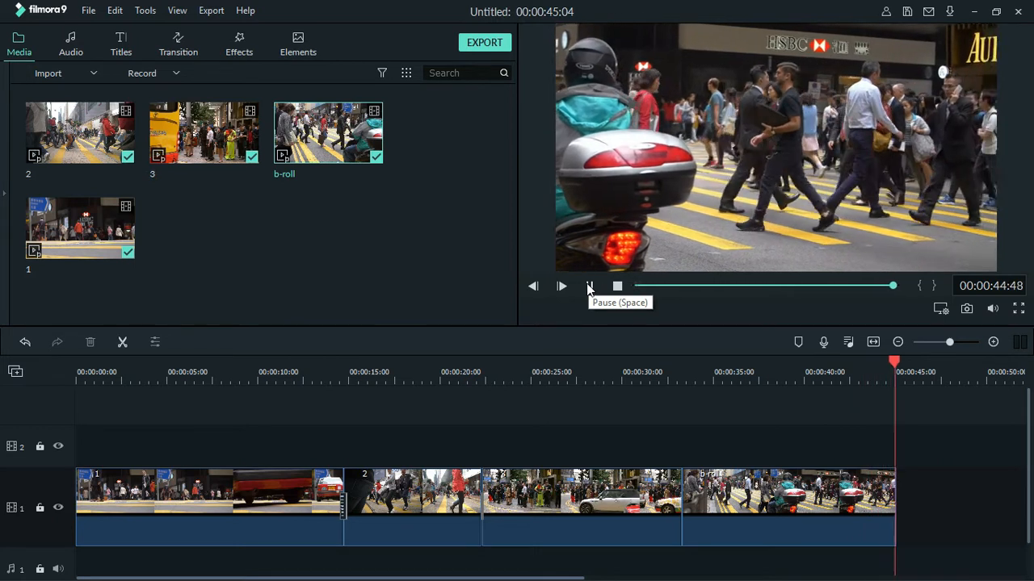
click(588, 285)
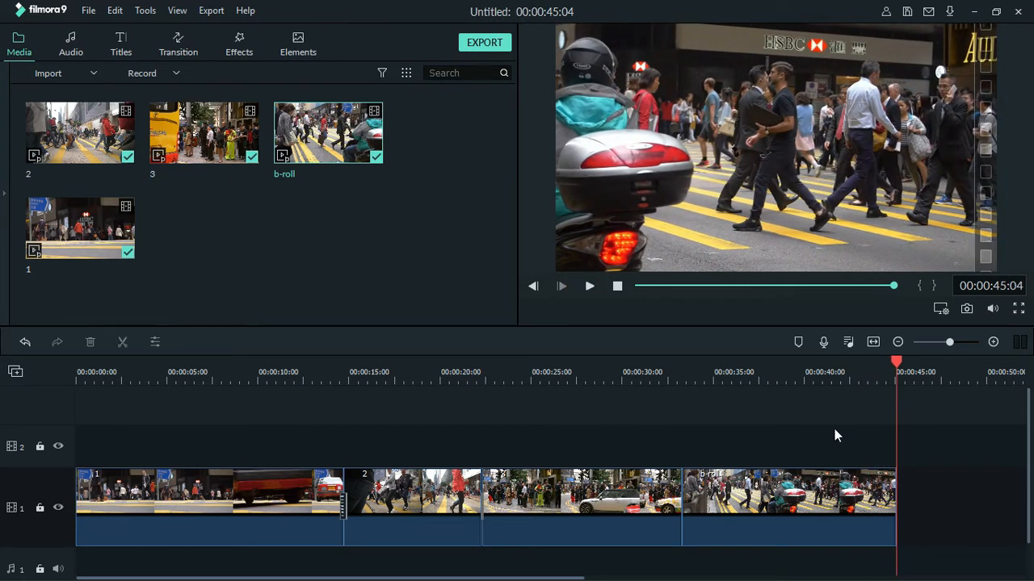
drag(794, 381, 895, 384)
- Copy the b-roll clip and place the original back on video track 1 directly after clip 3
drag(670, 502, 502, 462)
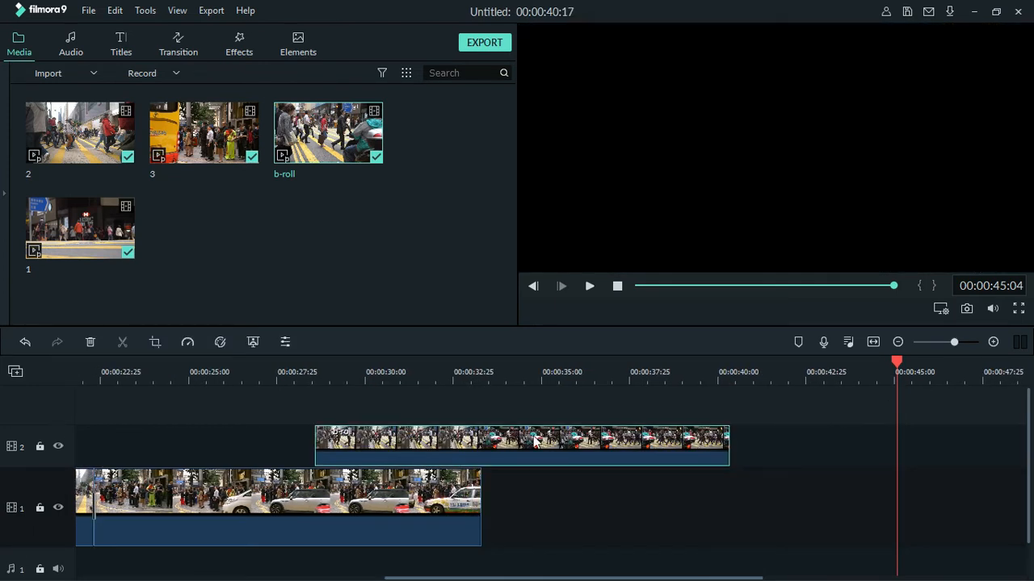
right_click(534, 441)
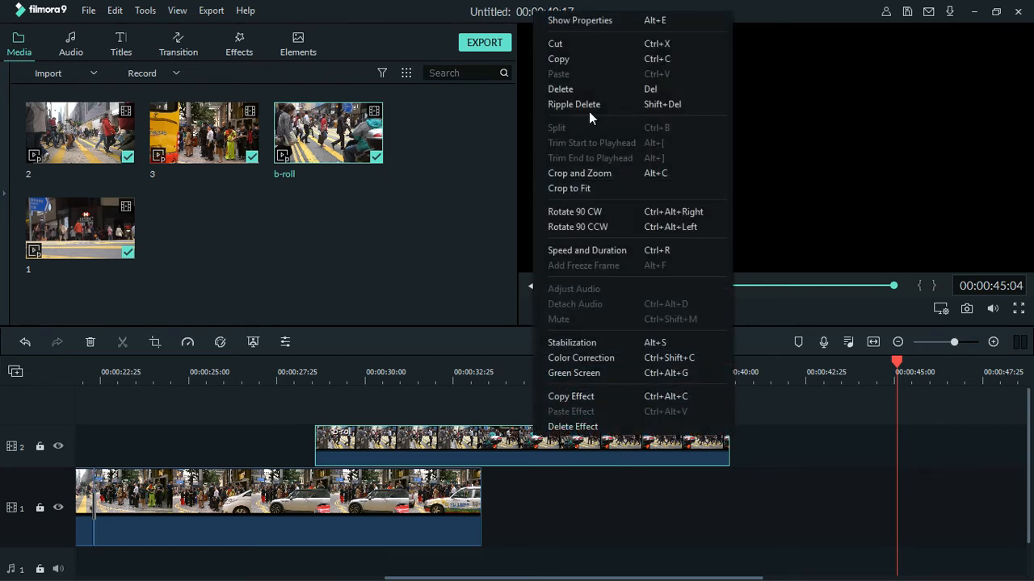
click(580, 58)
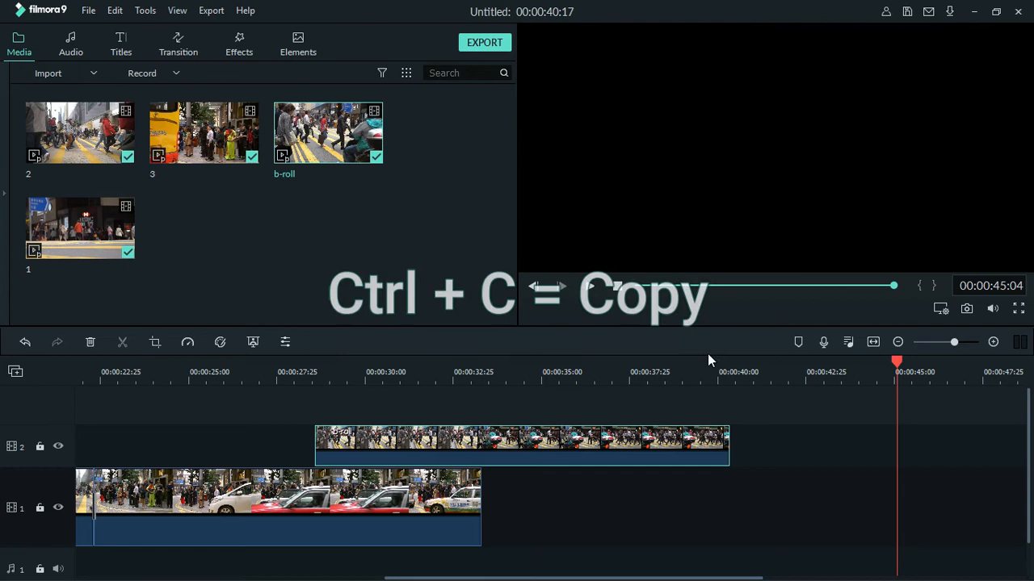
click(749, 372)
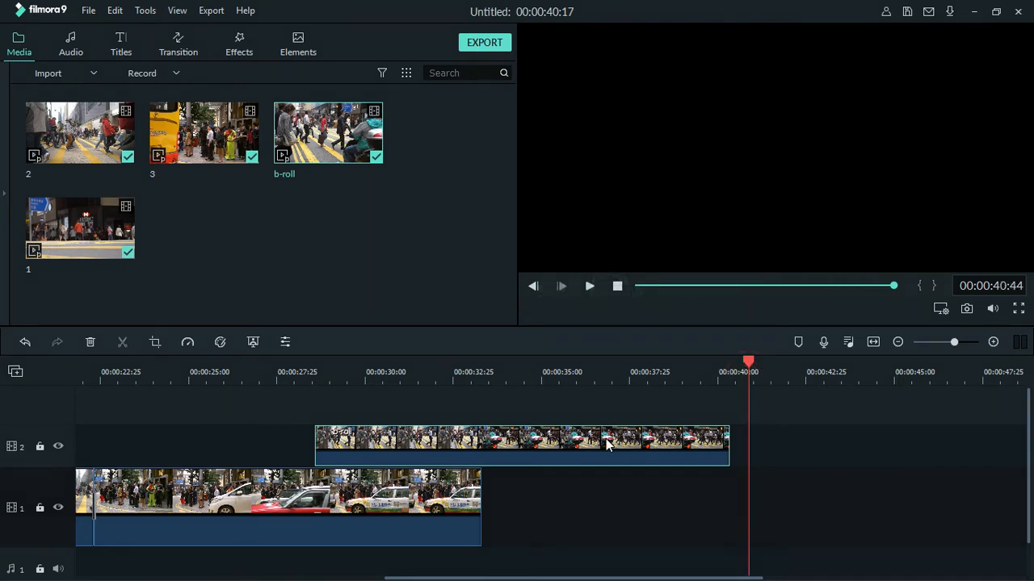
drag(617, 436, 784, 512)
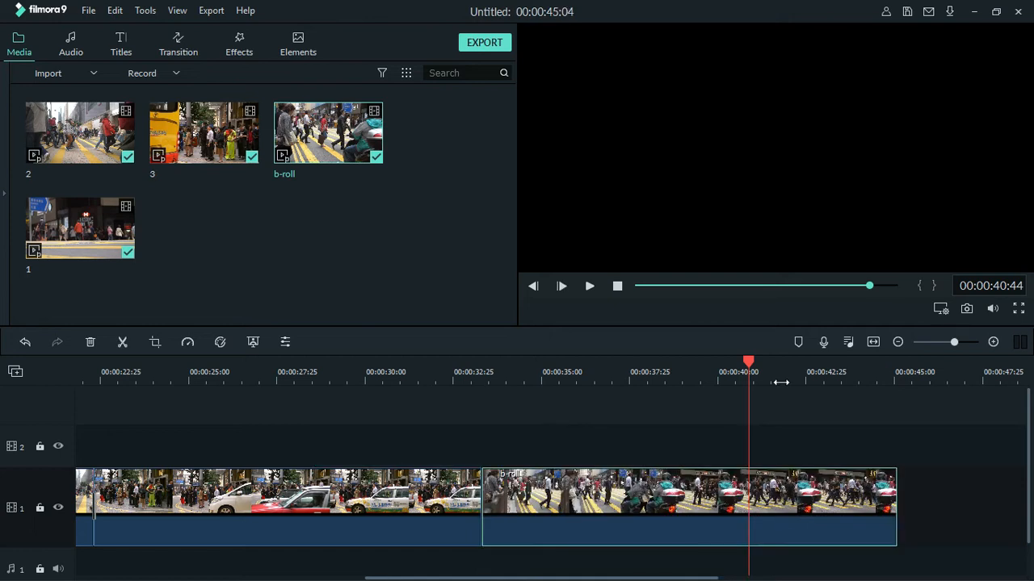
- Paste the copied b-roll clip at about 00:00:47:18 on video track 1 and delete the gap before it
click(718, 373)
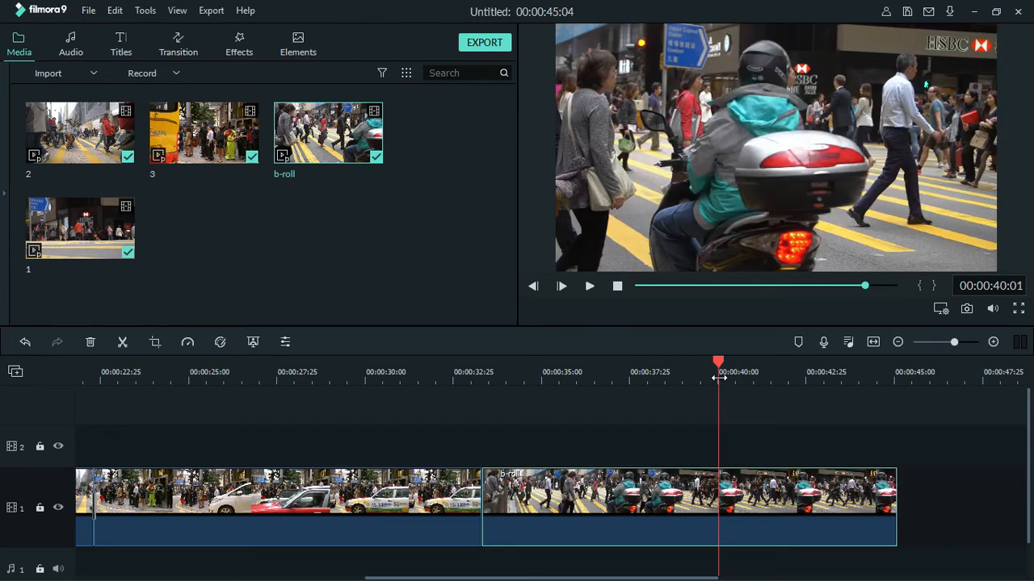
drag(672, 378, 793, 345)
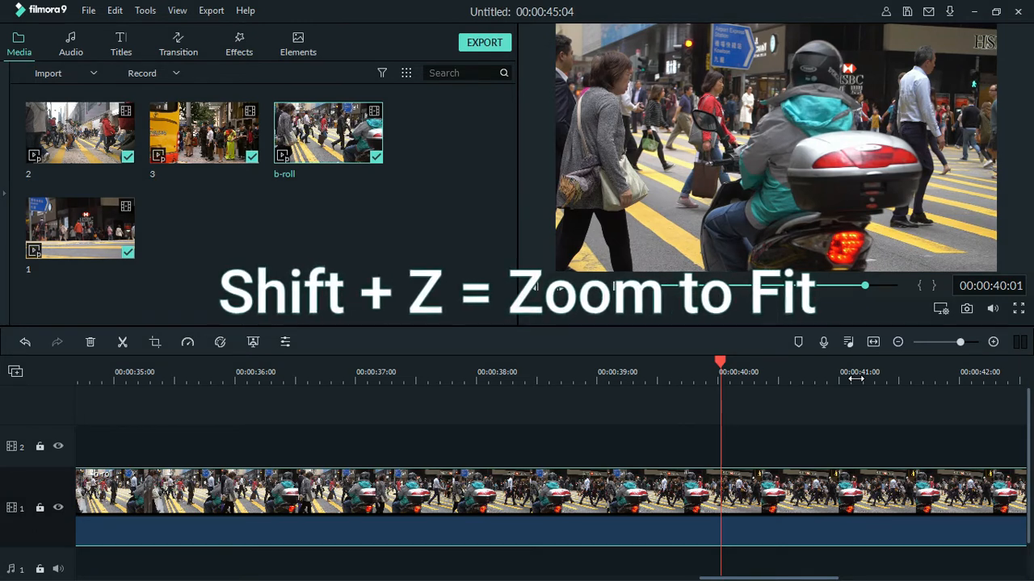
key(shift+z)
drag(837, 373, 498, 384)
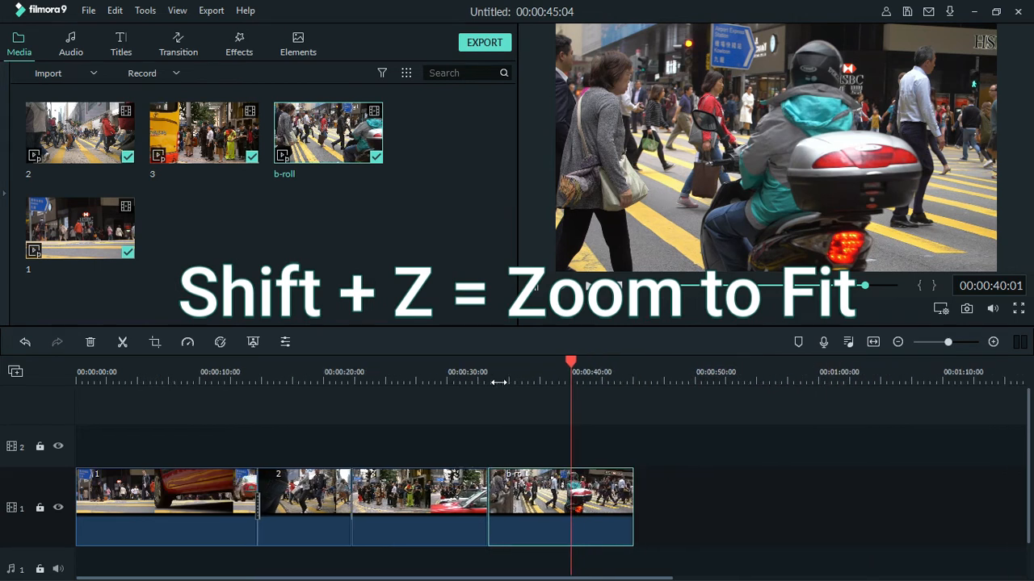
click(662, 370)
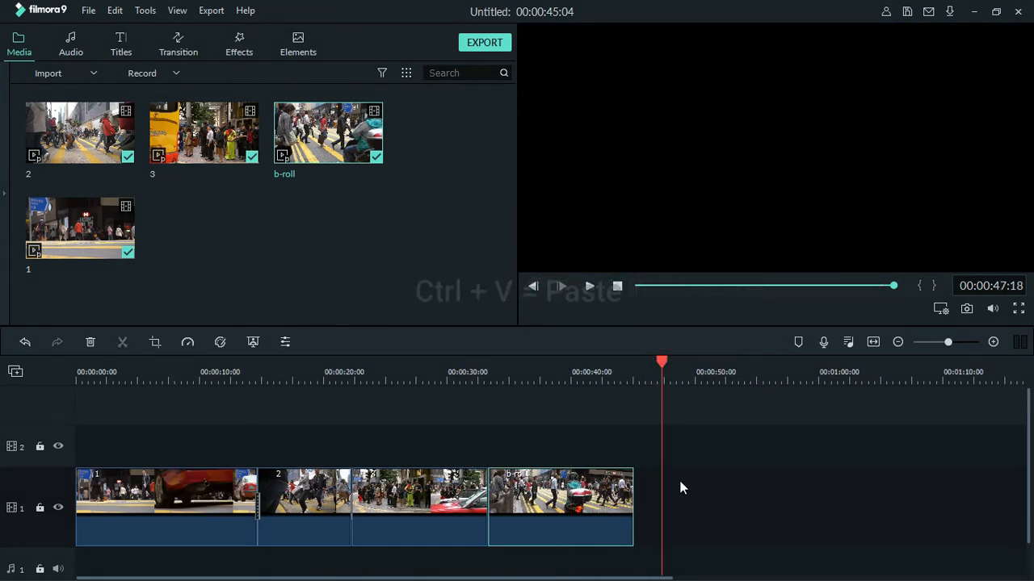
key(ctrl+v)
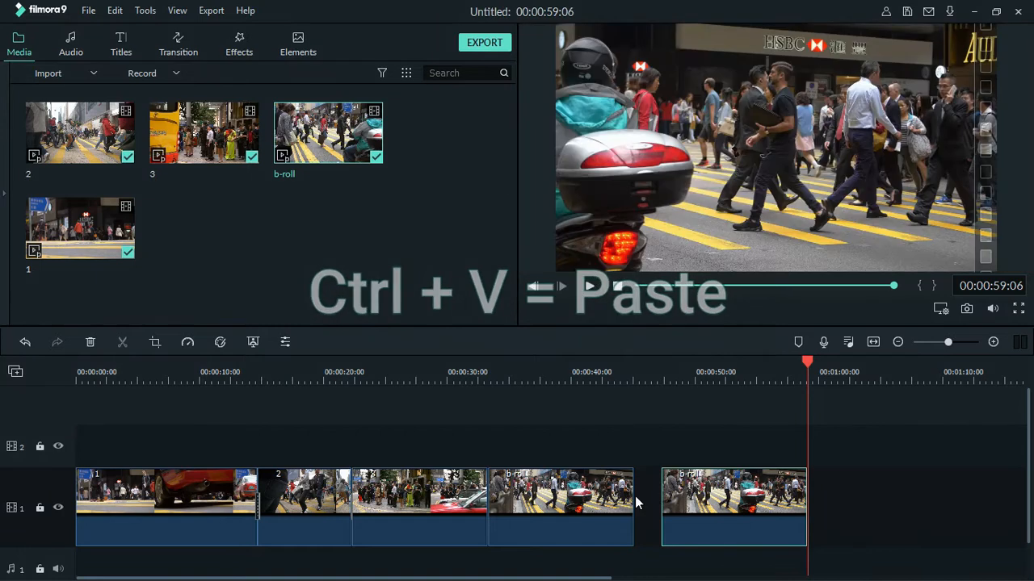
click(647, 498)
key(Delete)
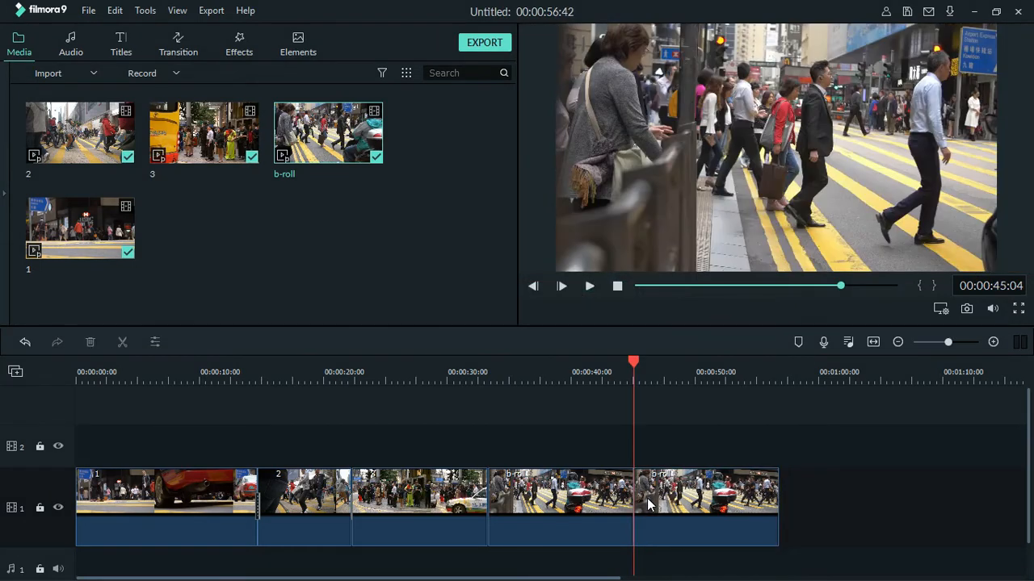
- Reverse the second b-roll clip at the end of video track 1
click(743, 507)
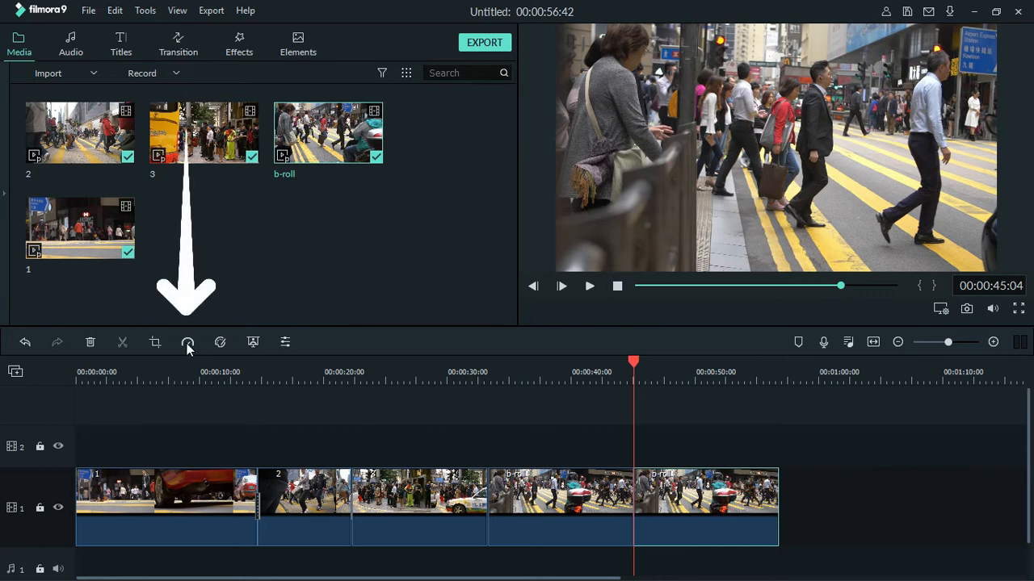
click(191, 344)
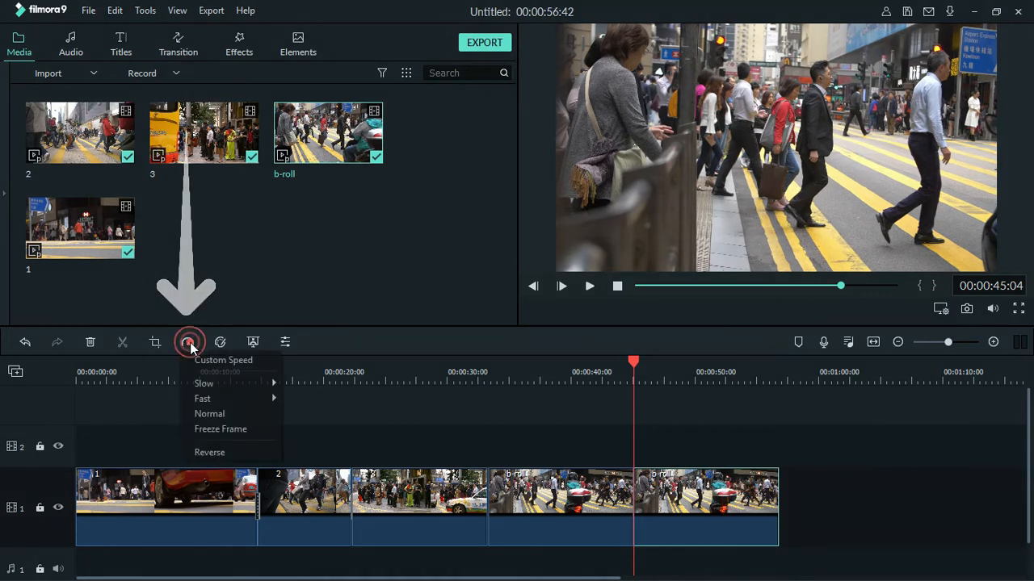
click(244, 437)
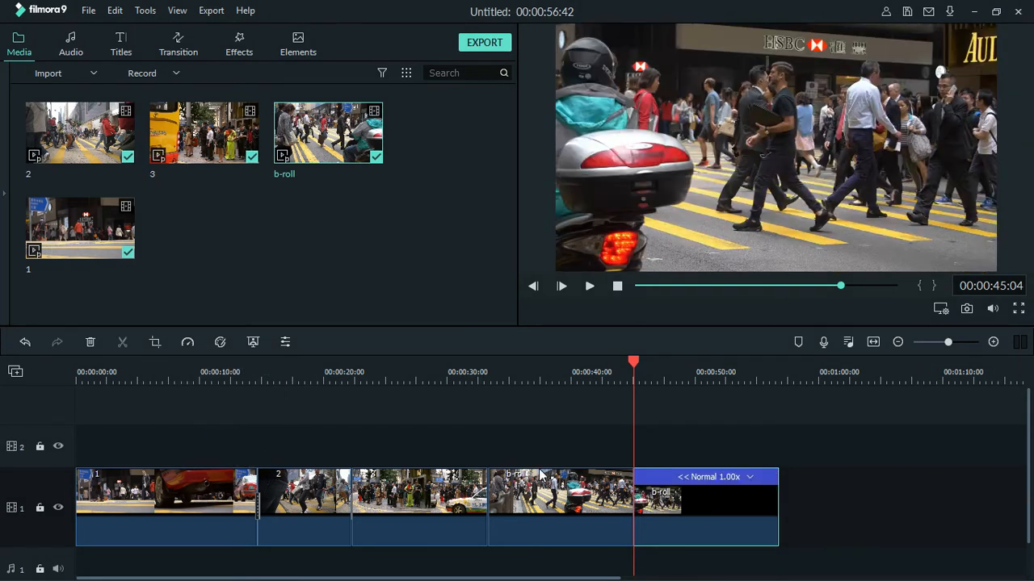
- Play back the passage from the first b-roll clip into its reversed copy twice
drag(633, 364, 524, 390)
click(588, 286)
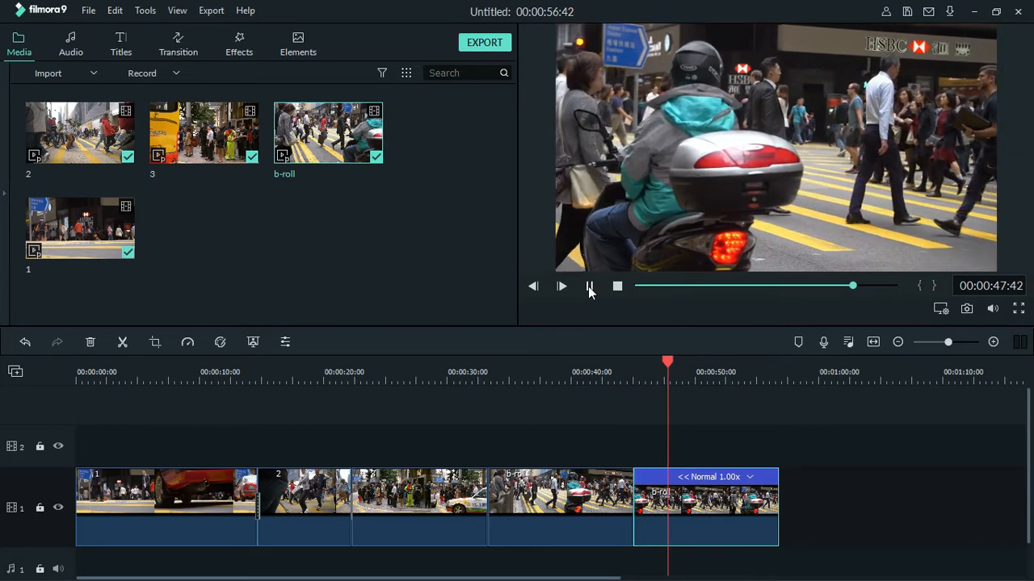
click(590, 287)
click(596, 382)
click(589, 287)
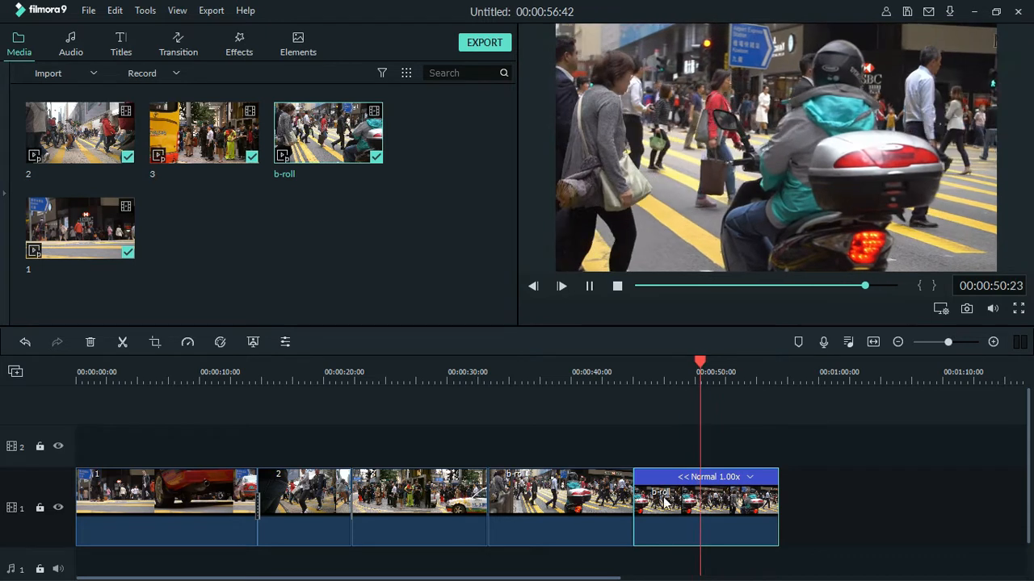
click(588, 284)
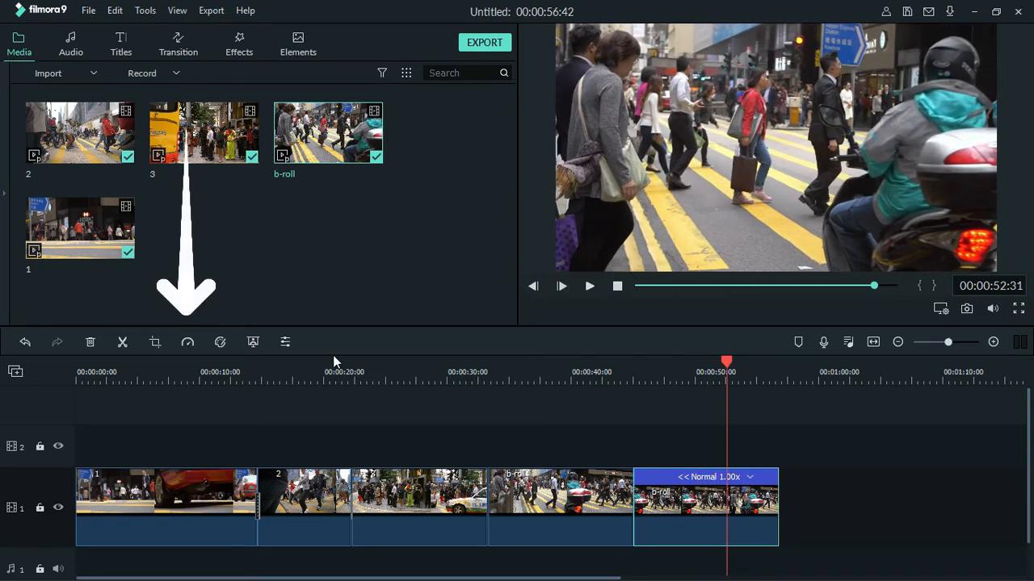
- Speed up the reversed b-roll clip to Fast 2.00x and play the ending from about 00:00:43:35
click(187, 342)
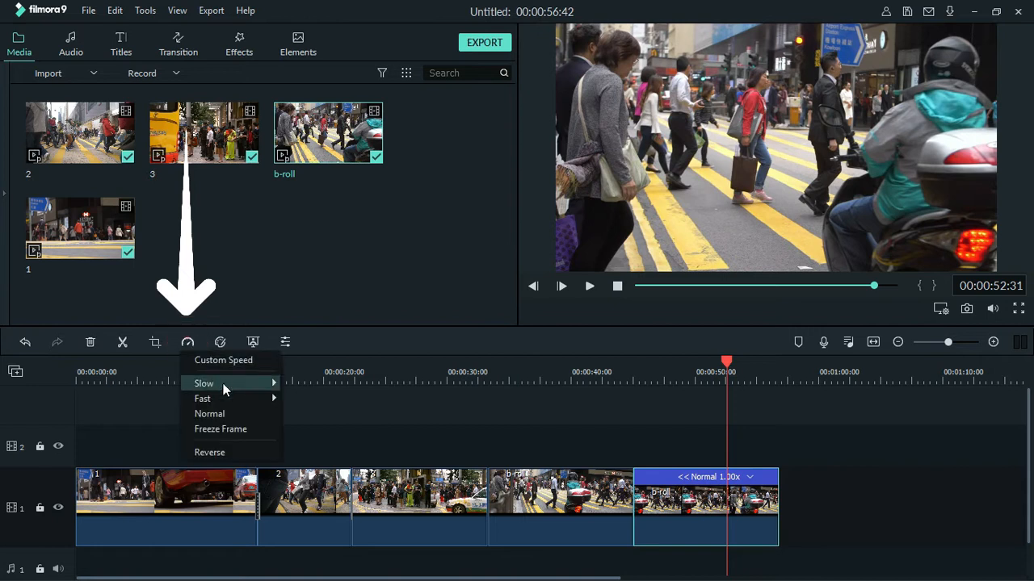
click(297, 400)
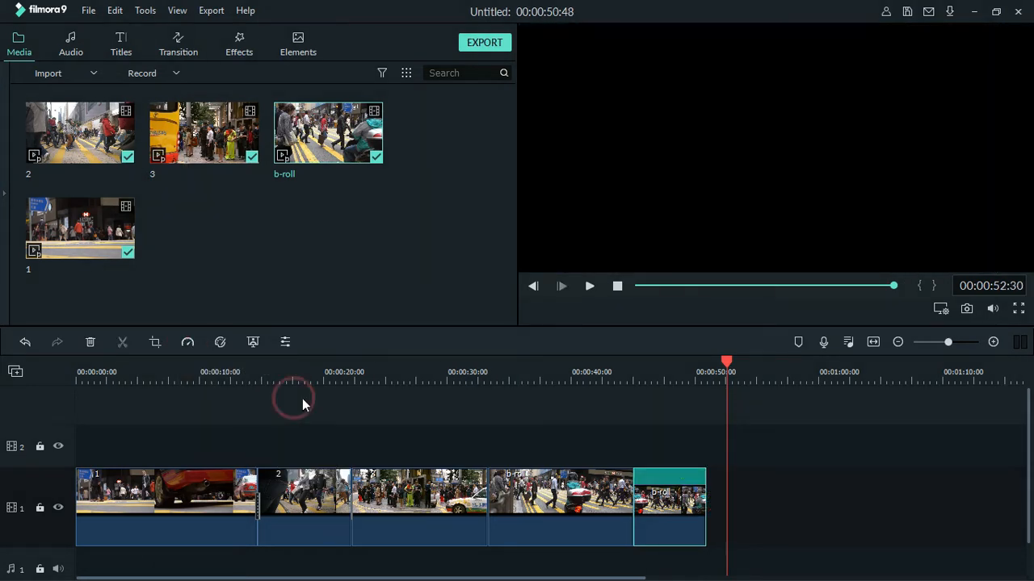
click(617, 374)
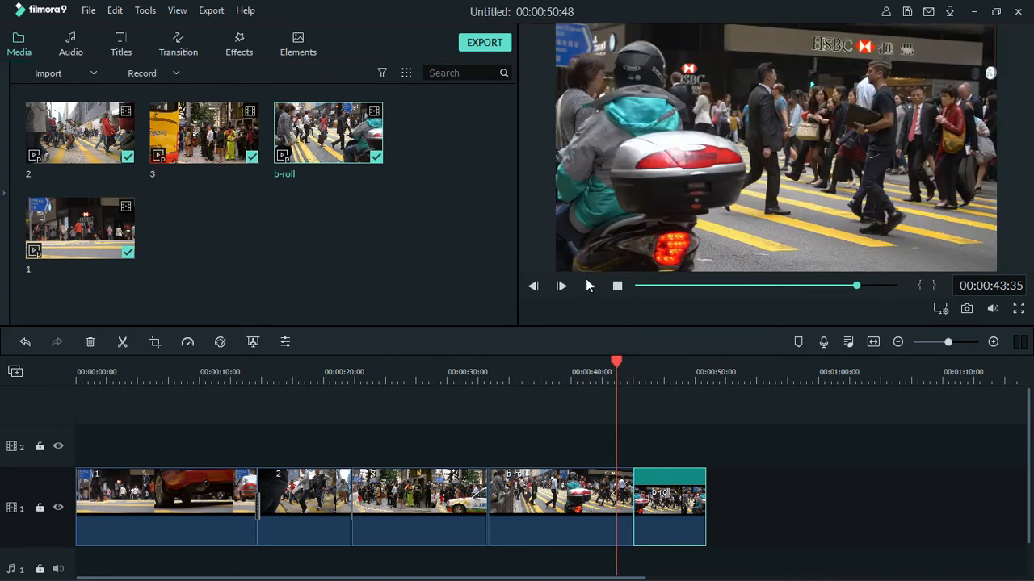
click(587, 286)
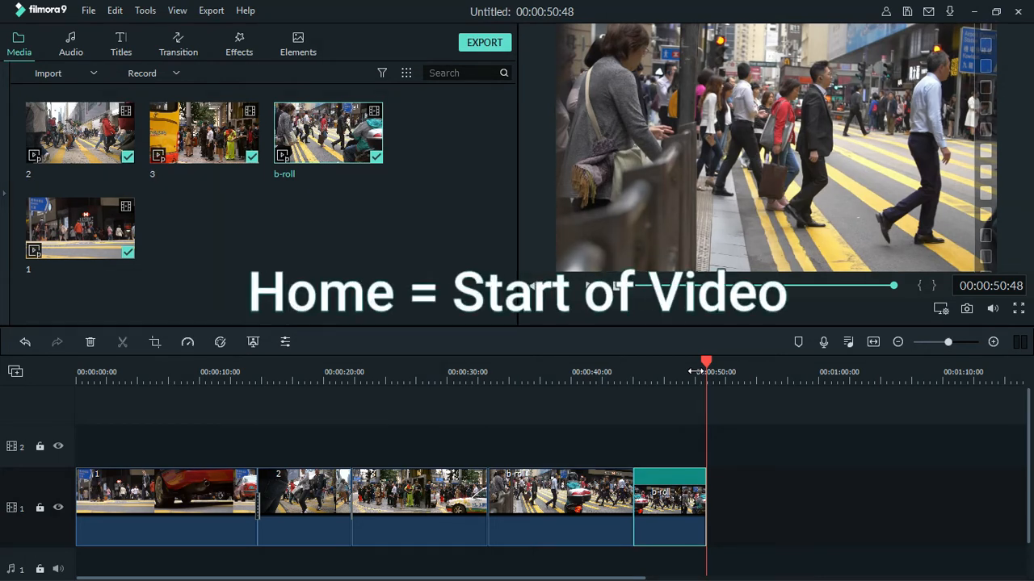
- Jump the playhead to the start and end of the video and return it to 00:00:00:00
key(Home)
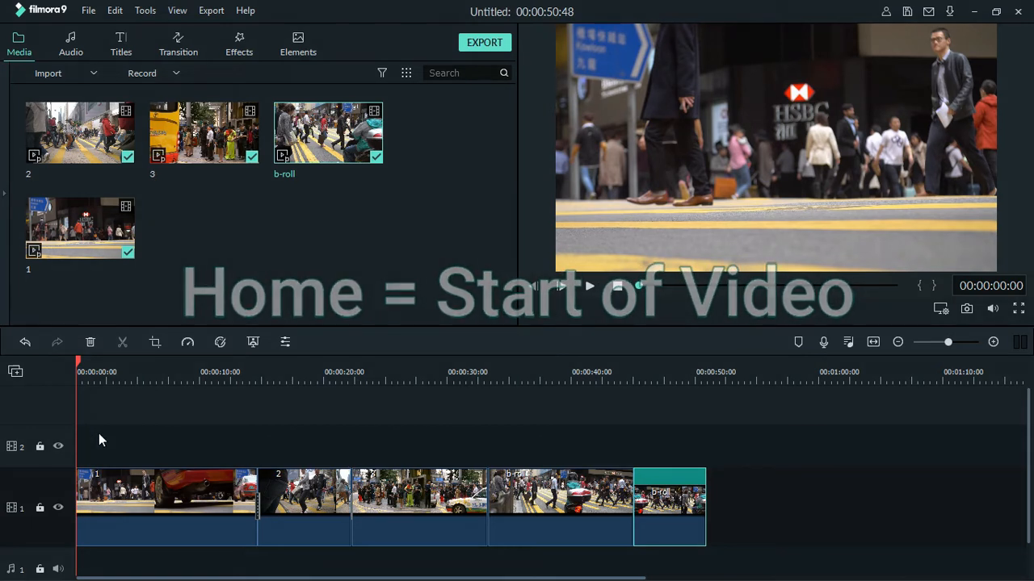
key(End)
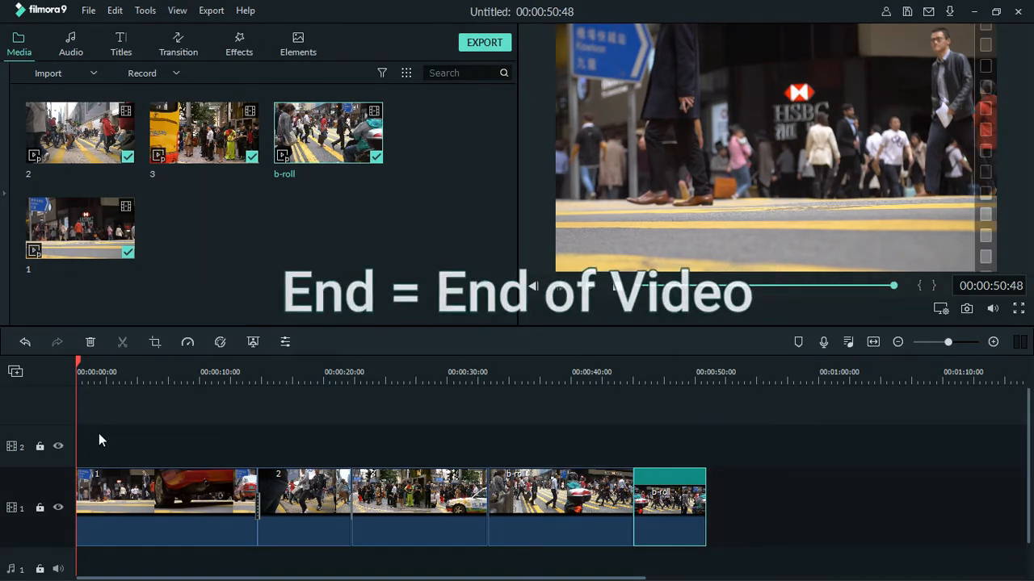
key(Home)
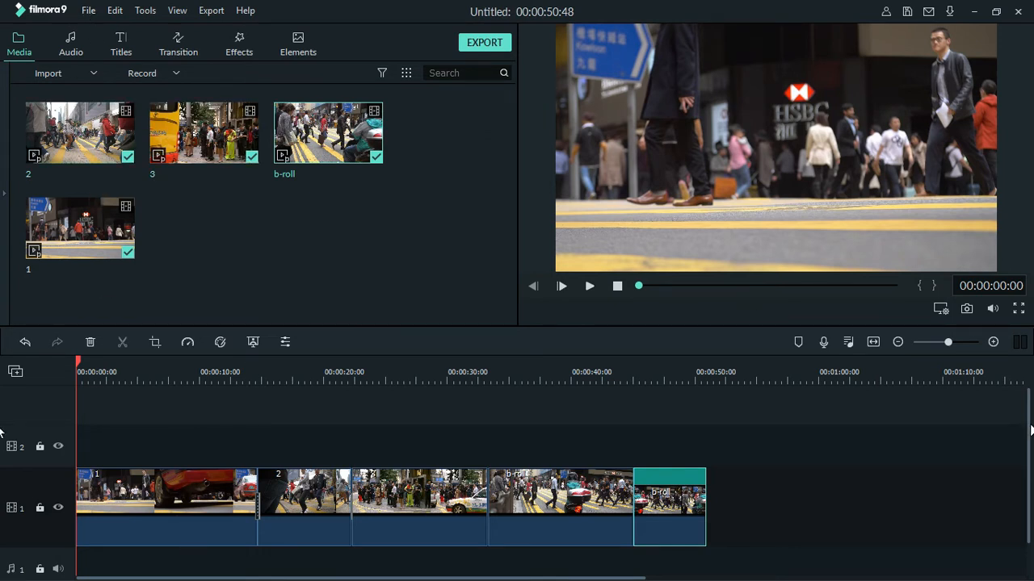
drag(1031, 429, 1029, 482)
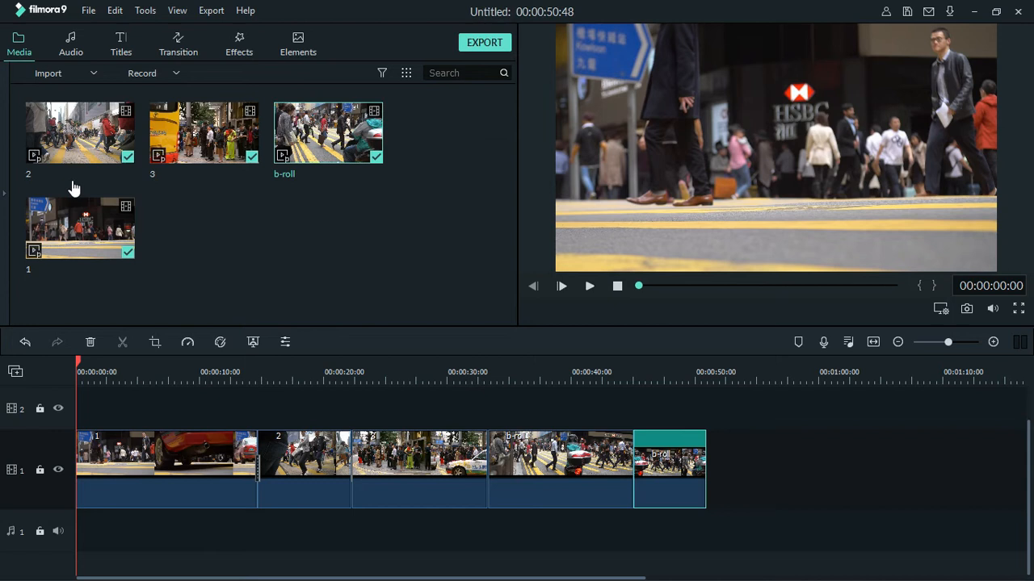
- Browse the Folk music in the audio library and preview the First Adventure track
click(72, 49)
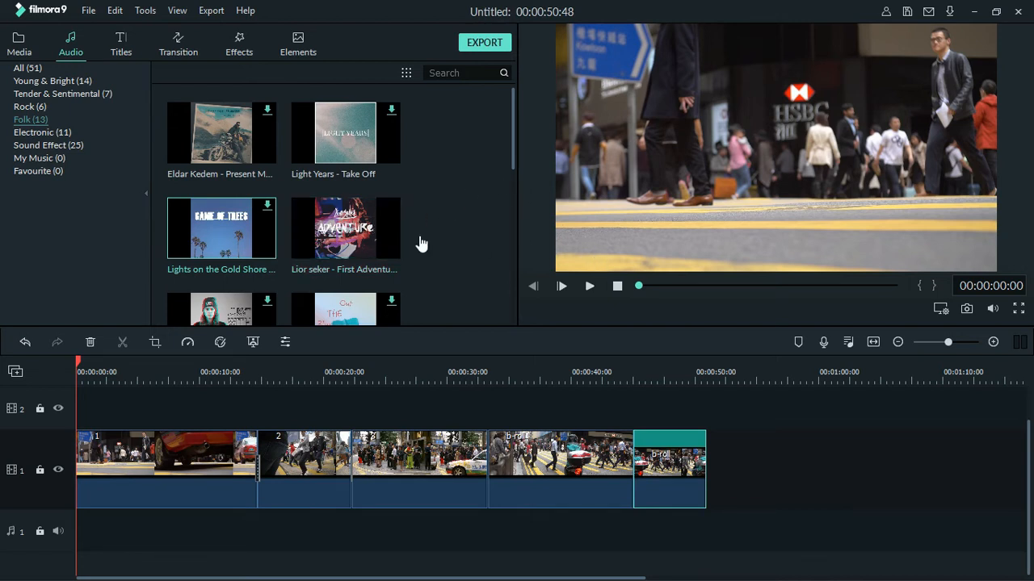
click(390, 242)
double_click(390, 242)
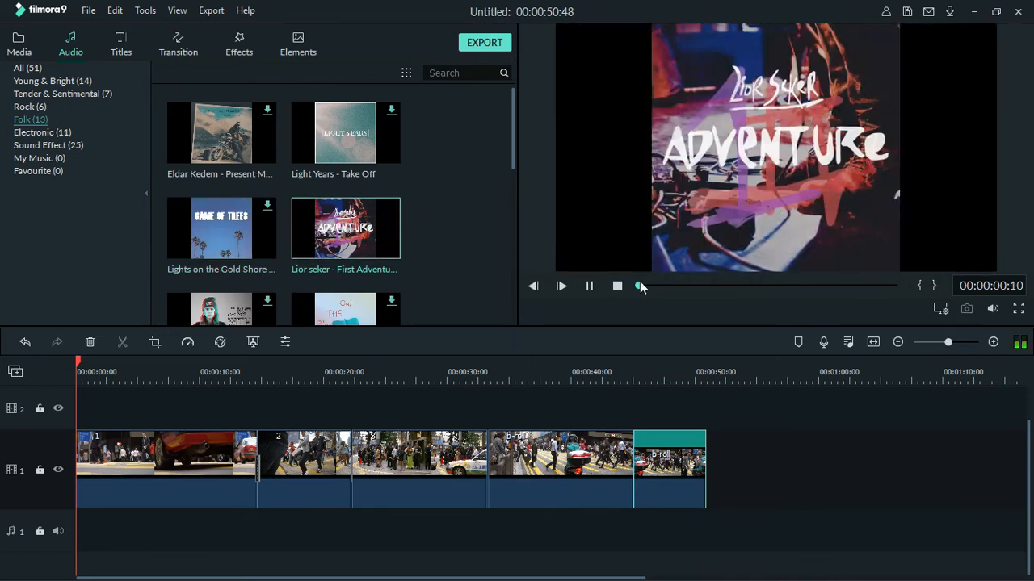
click(590, 287)
- Place First Adventure on audio track 1 at the start of the timeline and play the edit with the music
mouse_move(382, 237)
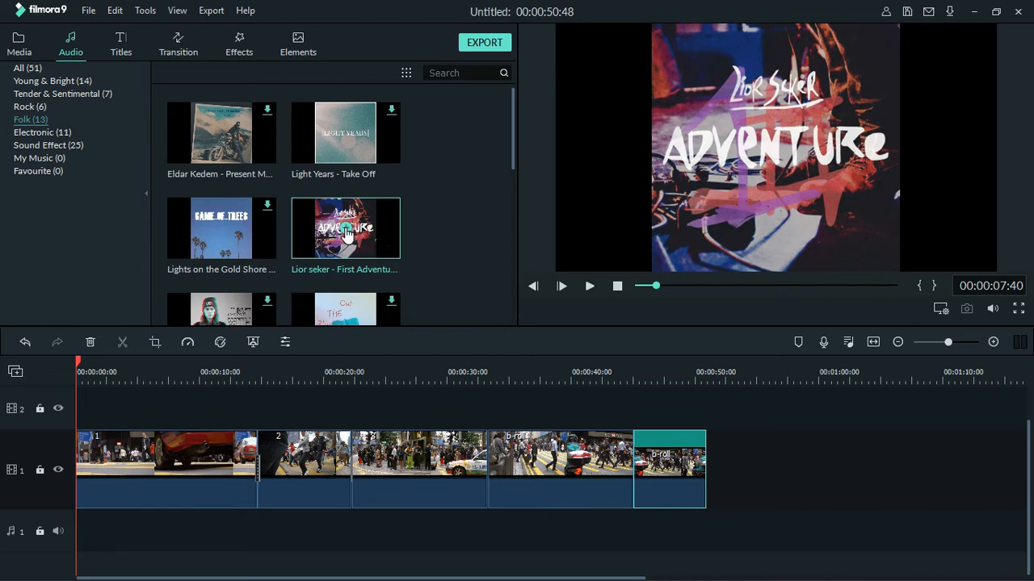
click(346, 234)
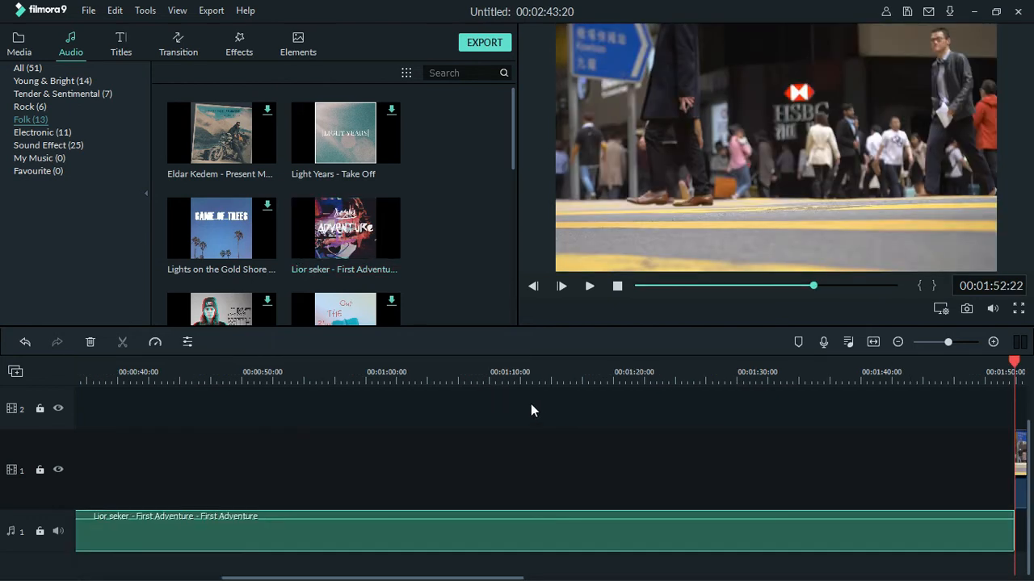
key(ctrl+z)
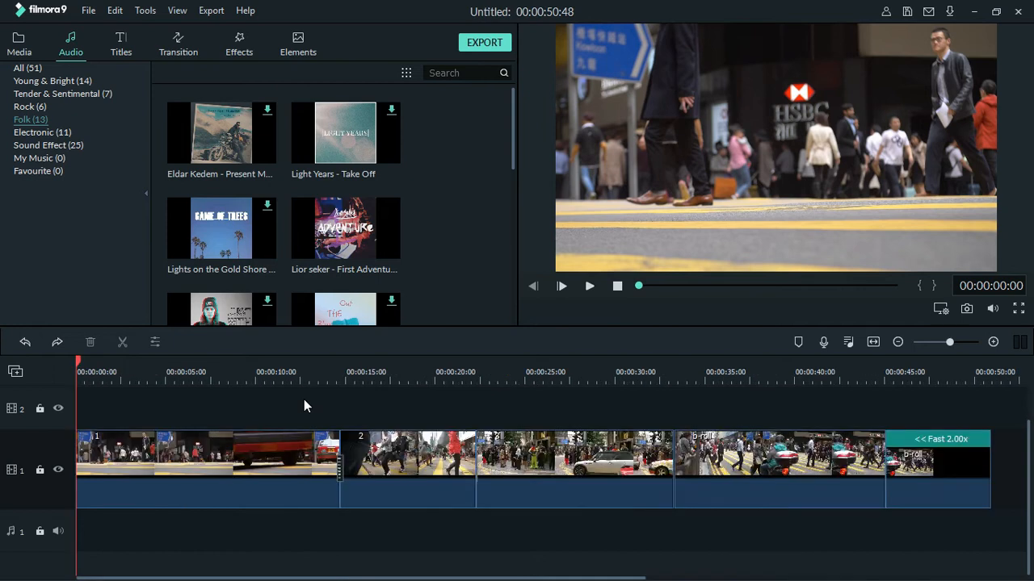
drag(390, 237, 168, 518)
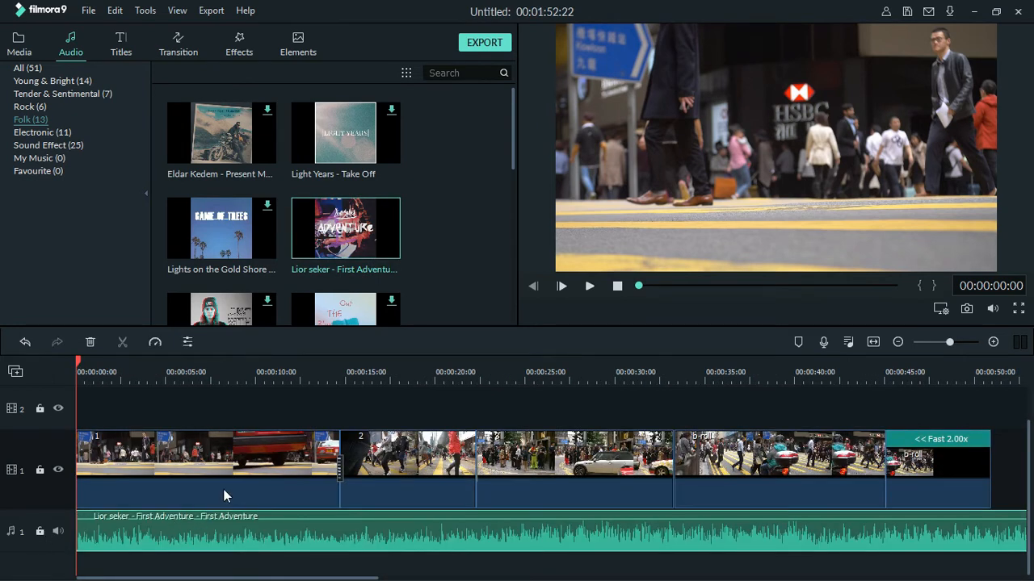
click(590, 287)
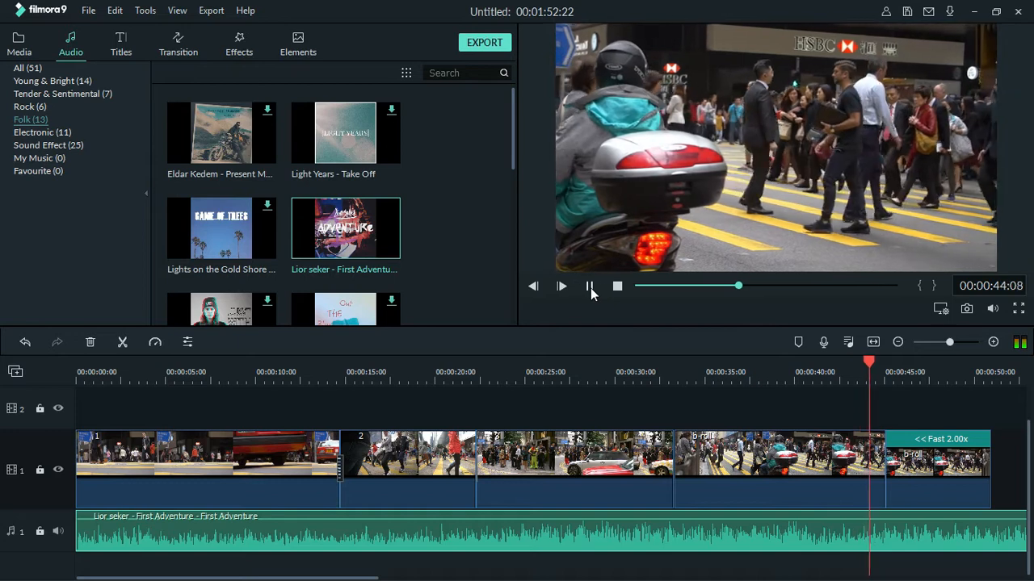
- Stop playback and trim the First Adventure track to end just past the last b-roll clip, at 00:00:51:38
click(591, 288)
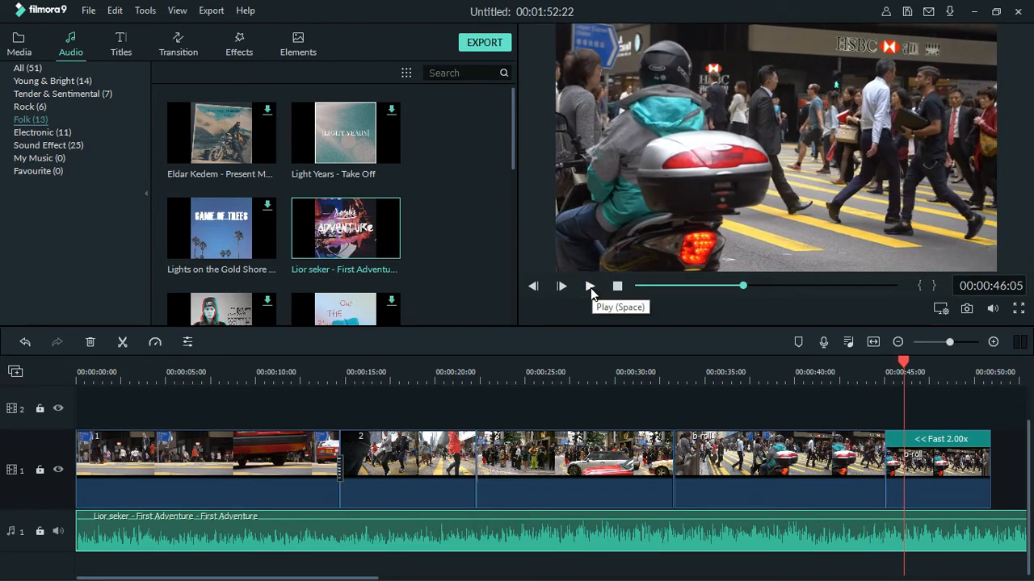
click(20, 42)
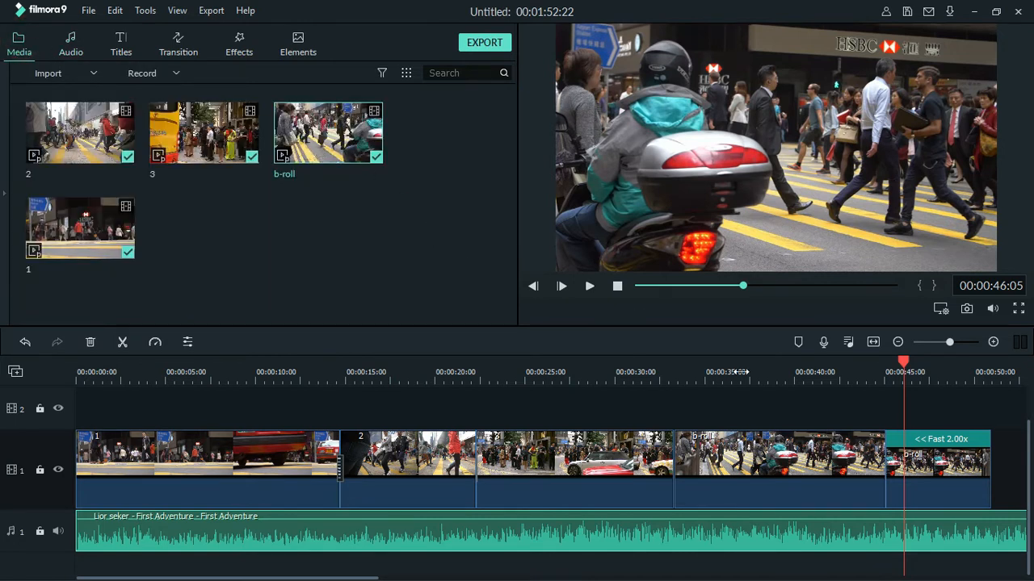
key(alt+f)
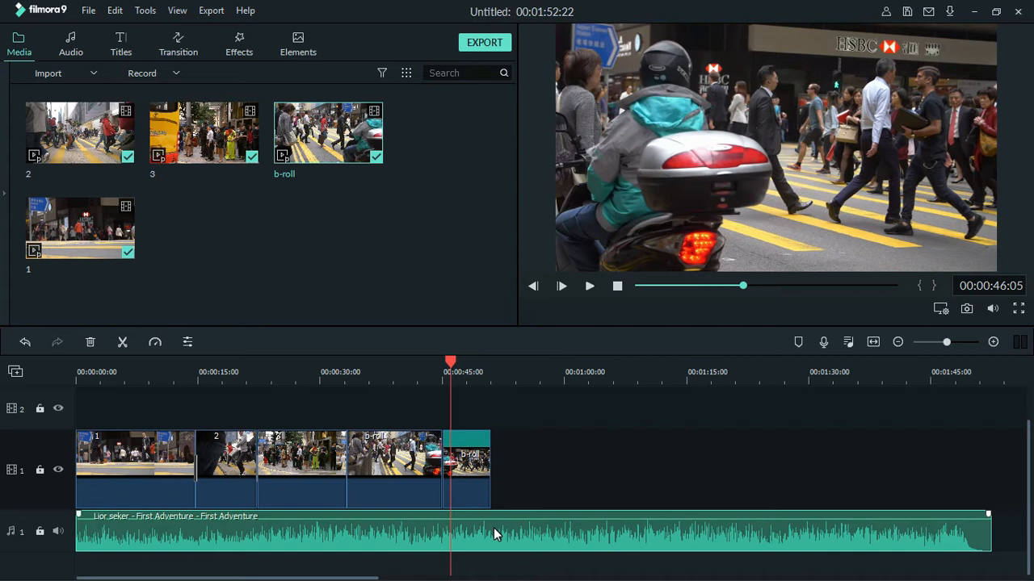
click(990, 529)
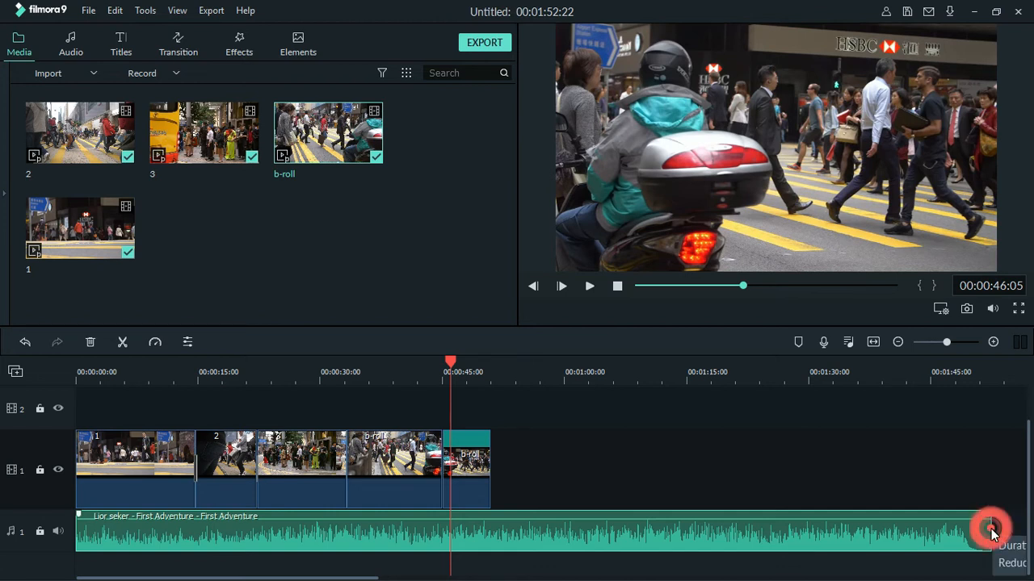
drag(990, 530, 496, 551)
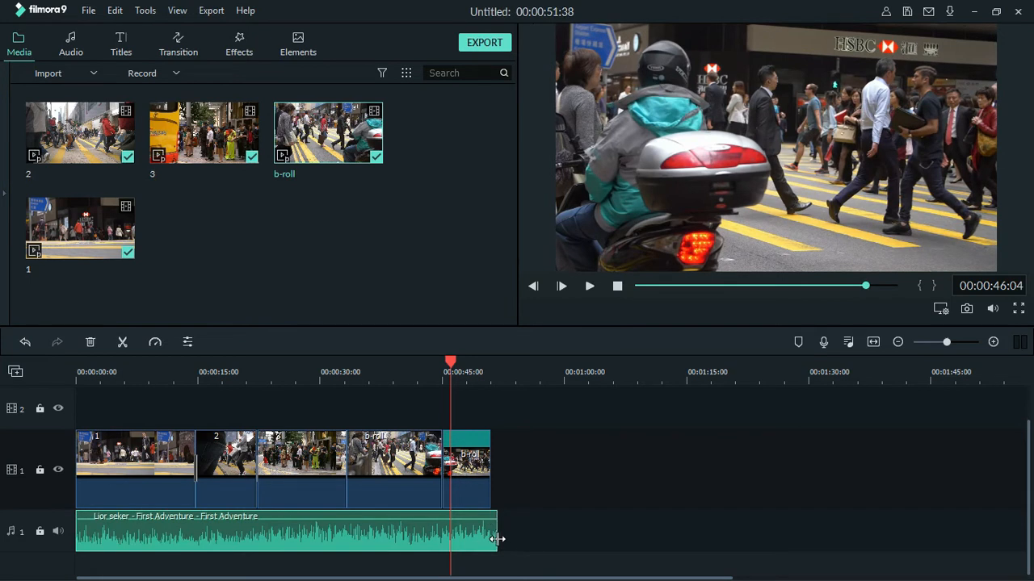
- Add a fade-out to the First Adventure track starting where the last b-roll clip ends, and play the ending
drag(474, 372, 618, 369)
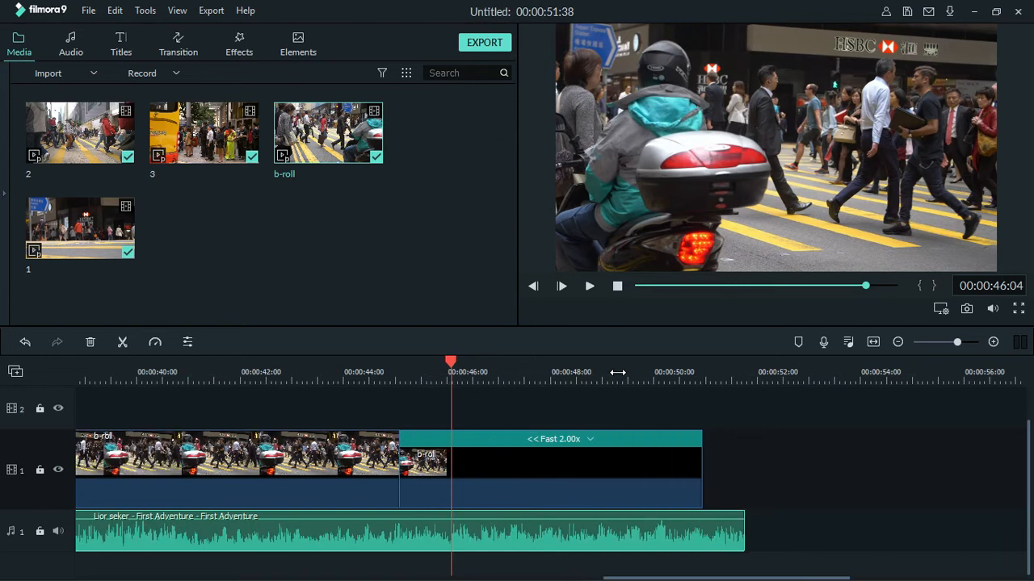
drag(742, 514, 703, 533)
click(618, 373)
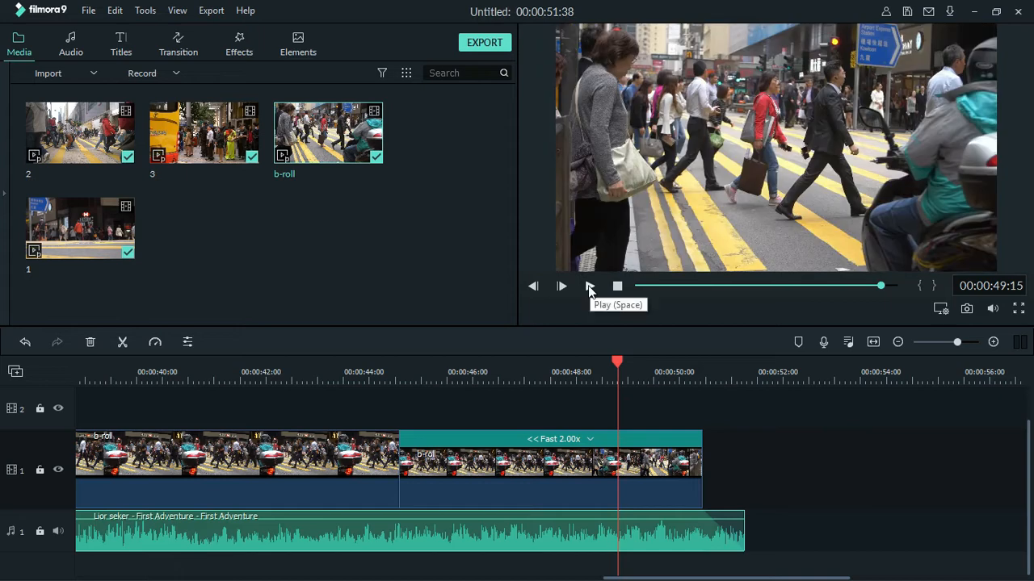
click(588, 286)
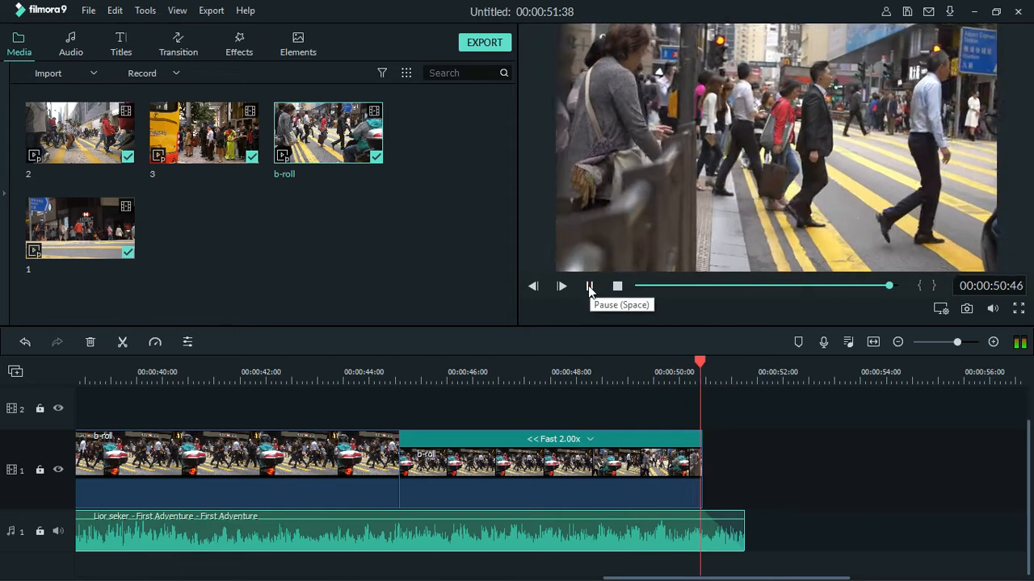
click(587, 370)
click(590, 288)
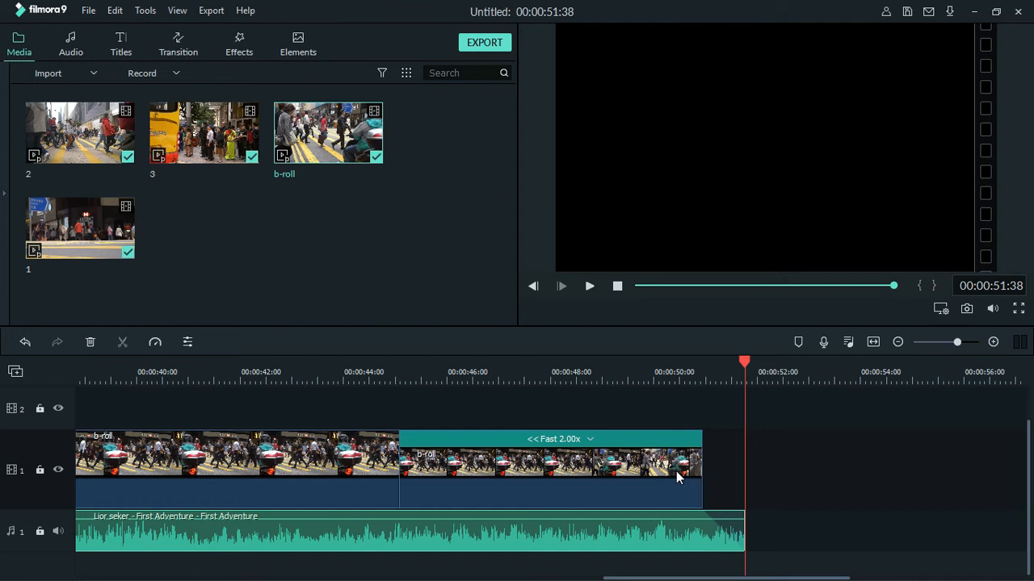
- Find the Fade transition, add it to the end of the reversed b-roll clip, and play the ending
click(176, 43)
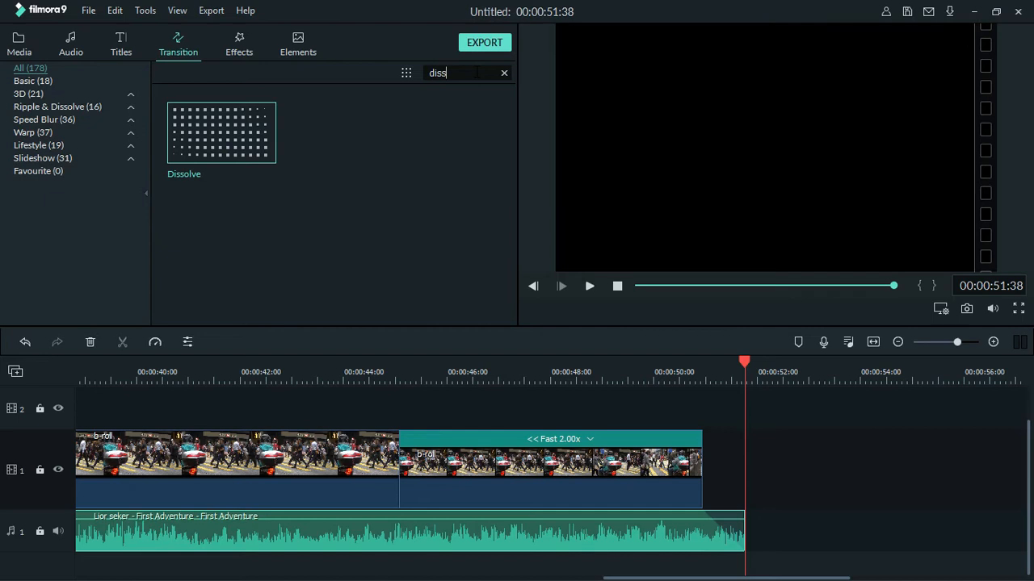
click(475, 71)
key(BackSpace)
key(BackSpace)
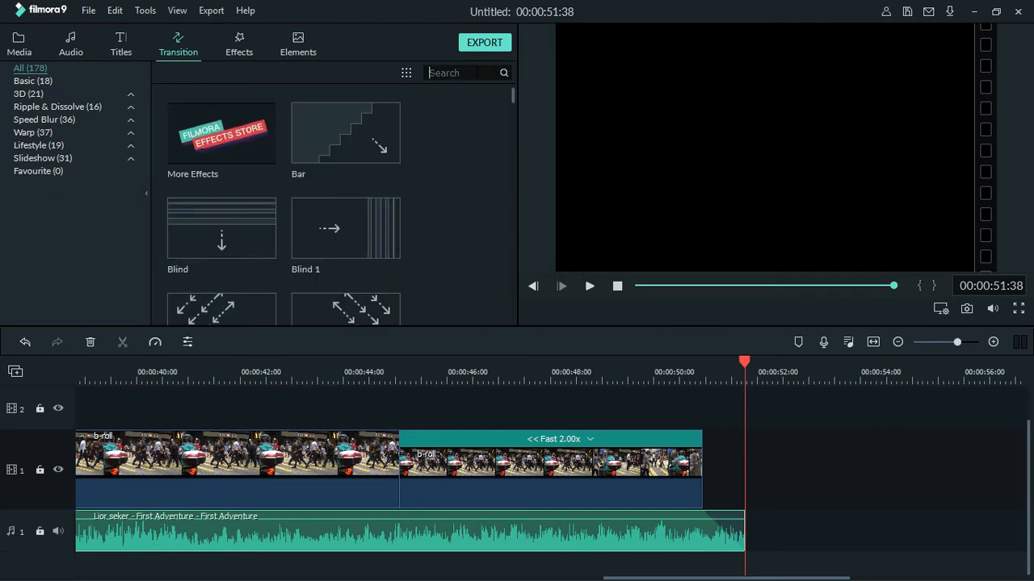
text(fade)
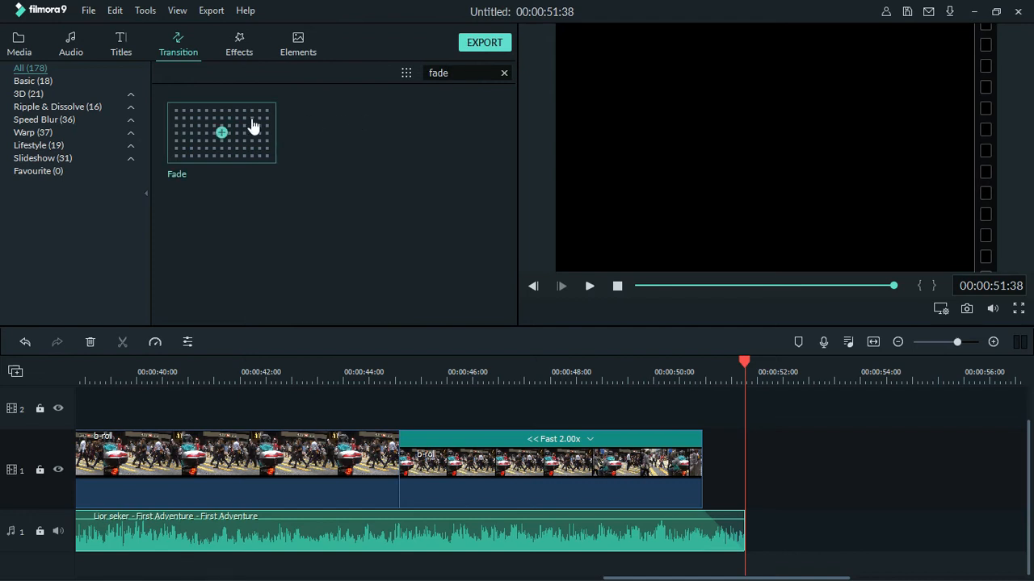
drag(256, 127, 628, 470)
click(570, 378)
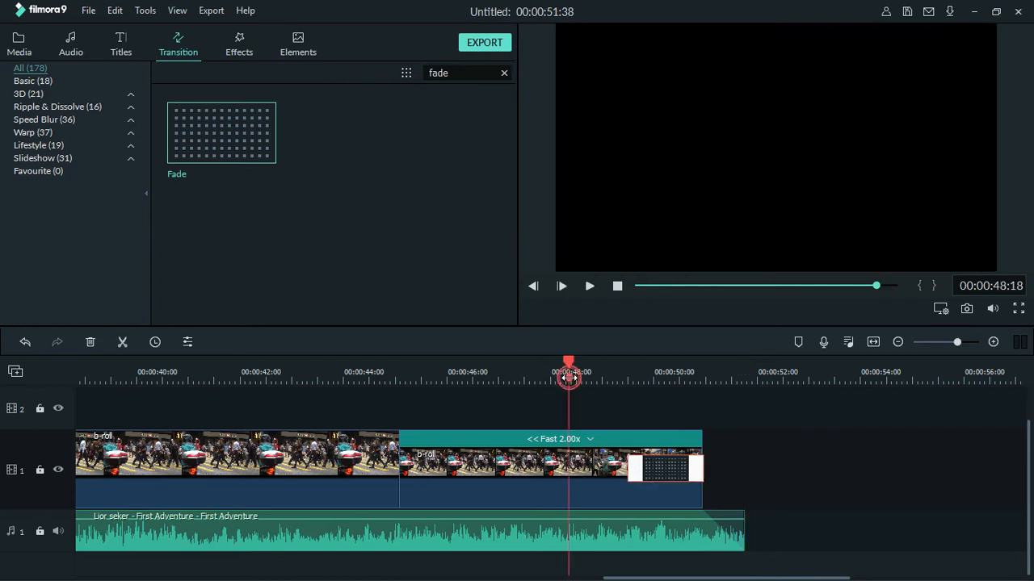
click(589, 286)
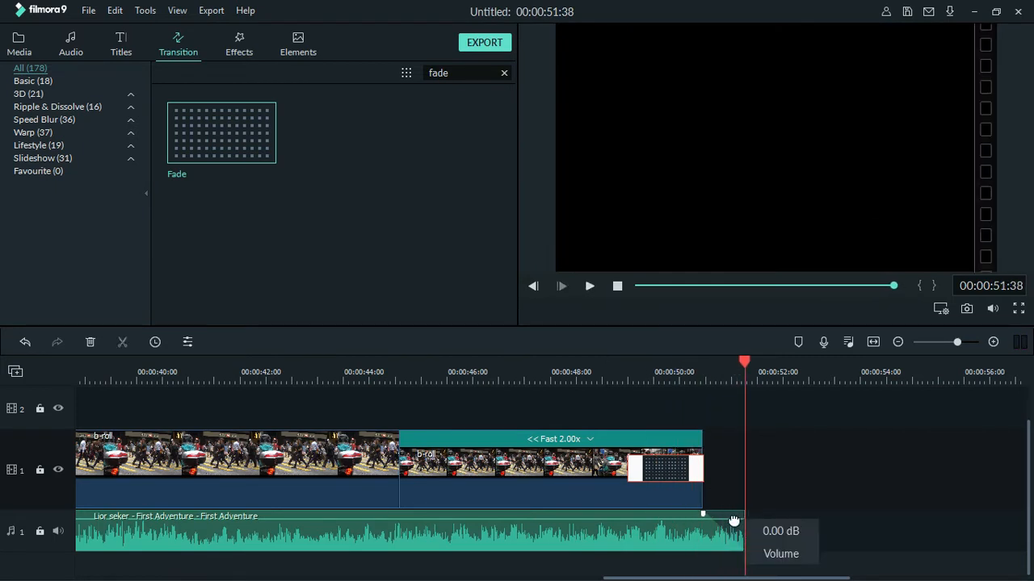
- Trim the First Adventure track to end at 00:00:51:12 and shorten the closing Fade transition, checking the ending in playback
drag(739, 525, 717, 535)
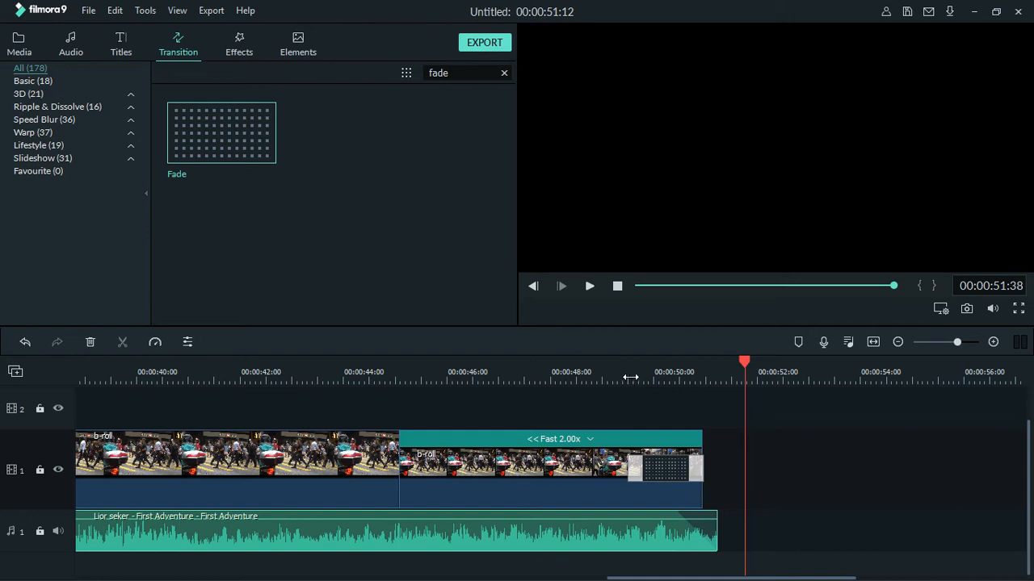
click(638, 467)
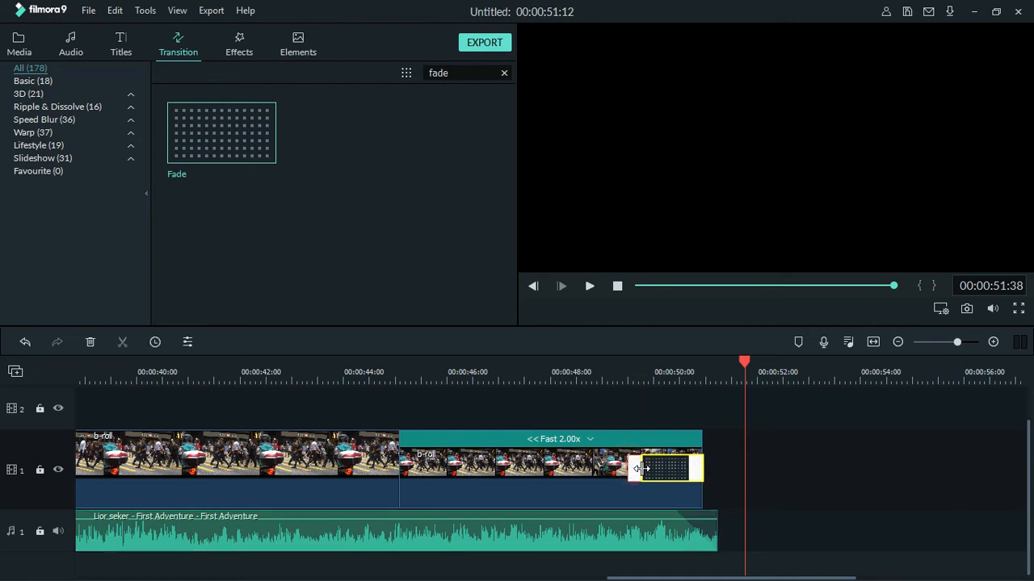
click(621, 380)
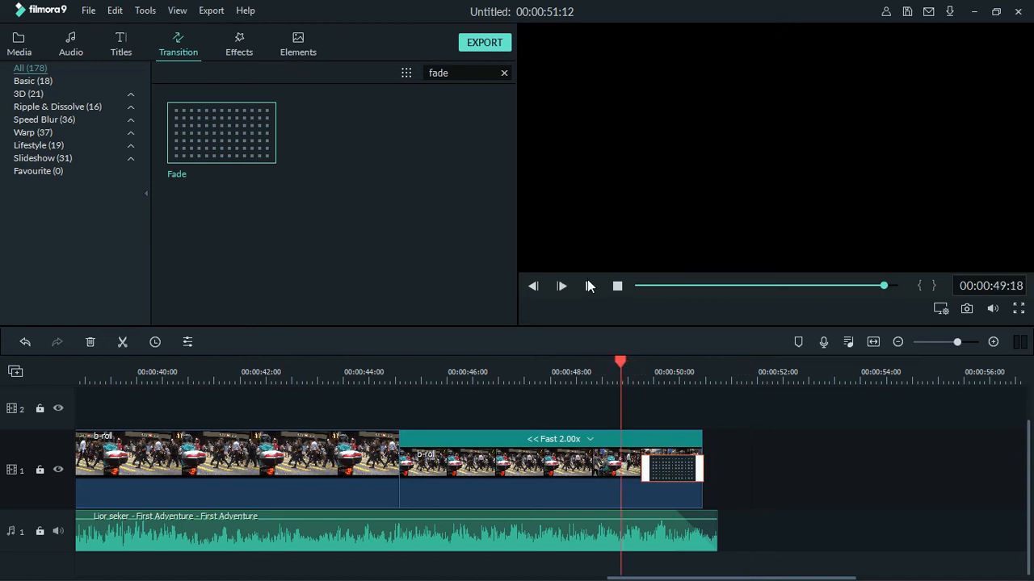
click(589, 286)
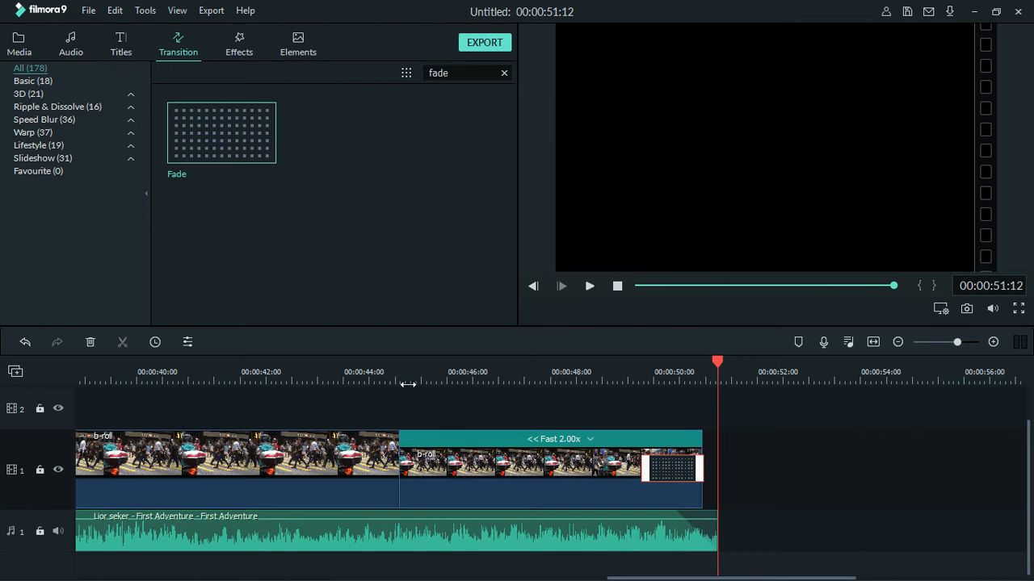
- Return the playhead to 00:00:00:00, browse the full title library, and preview the Credit 2, Credit 5, Credit 3 and Credit 4 titles
key(Home)
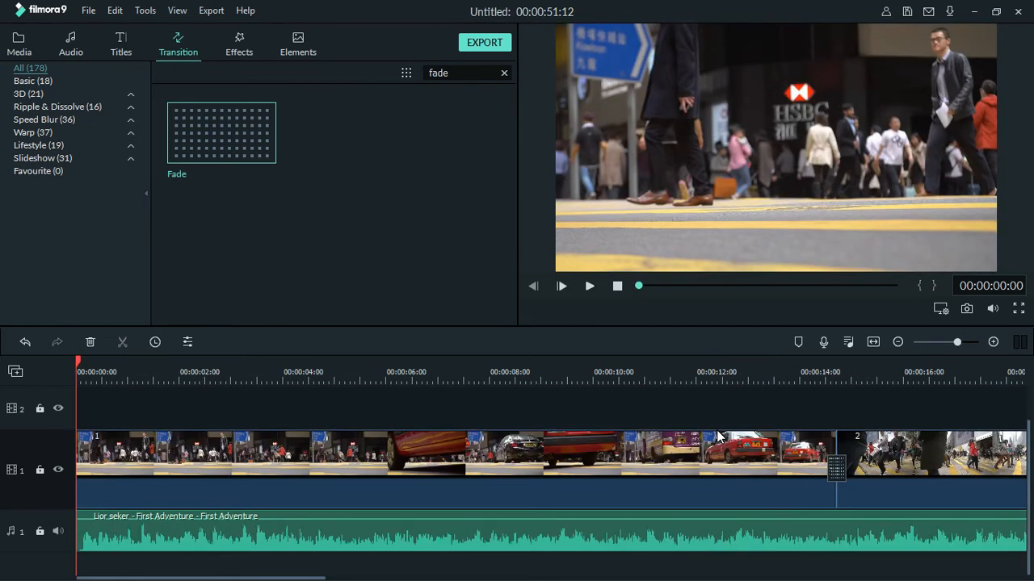
click(503, 76)
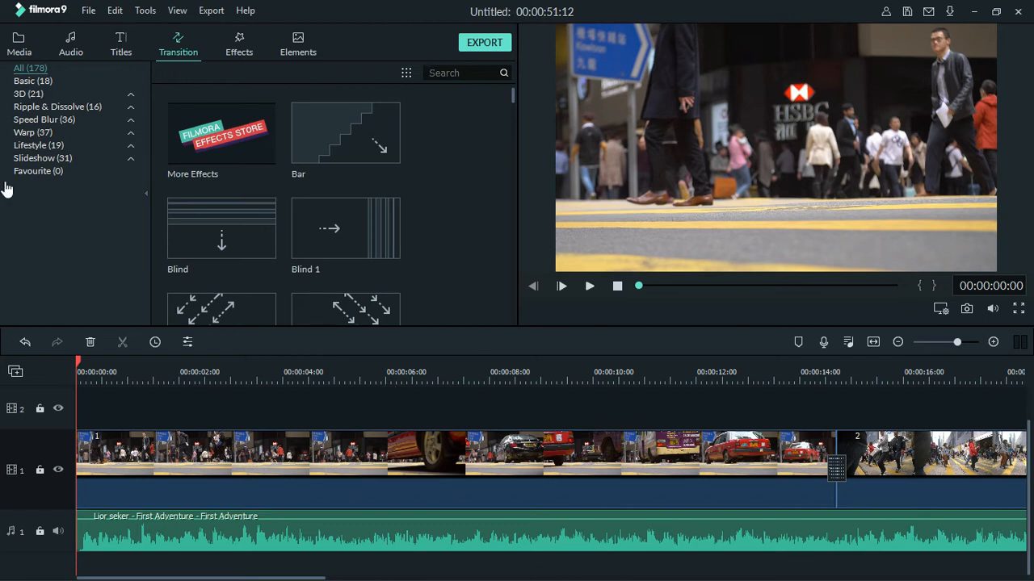
click(120, 46)
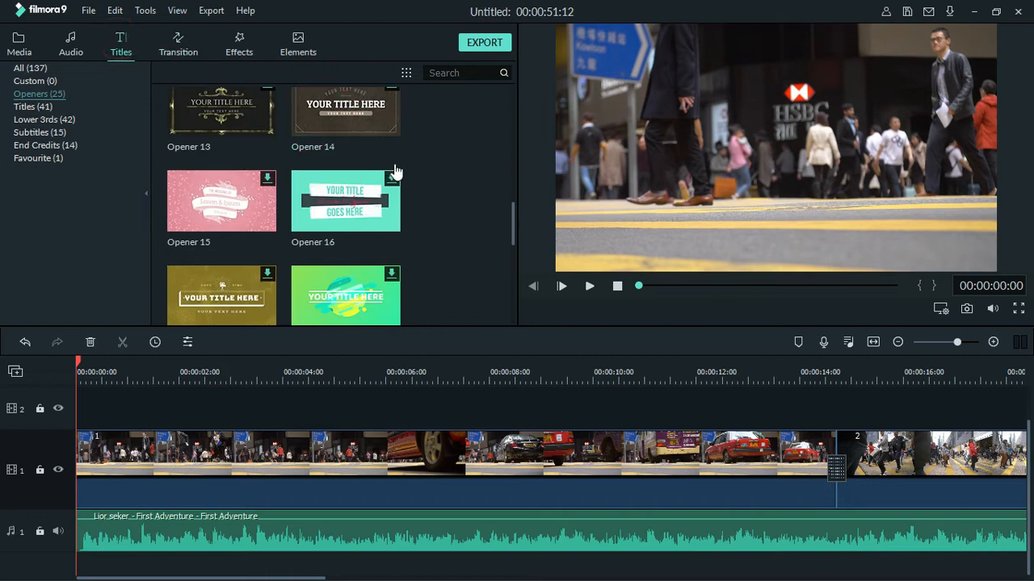
click(39, 69)
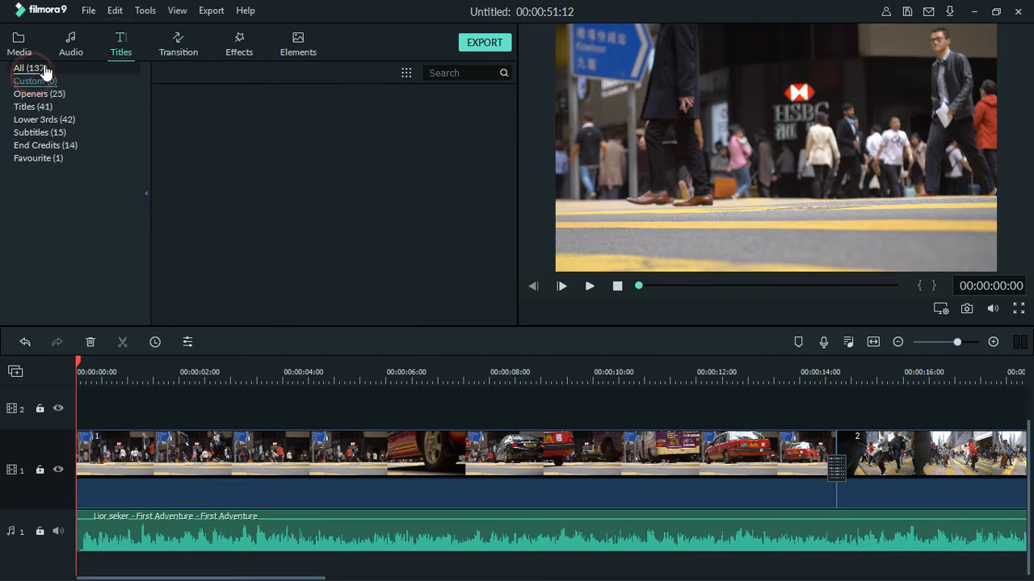
click(36, 158)
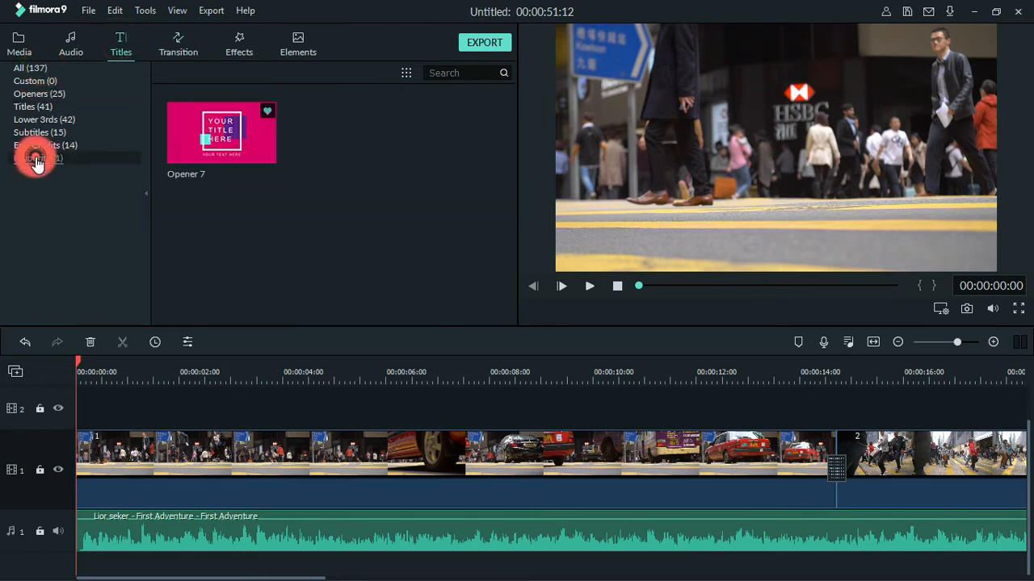
click(21, 70)
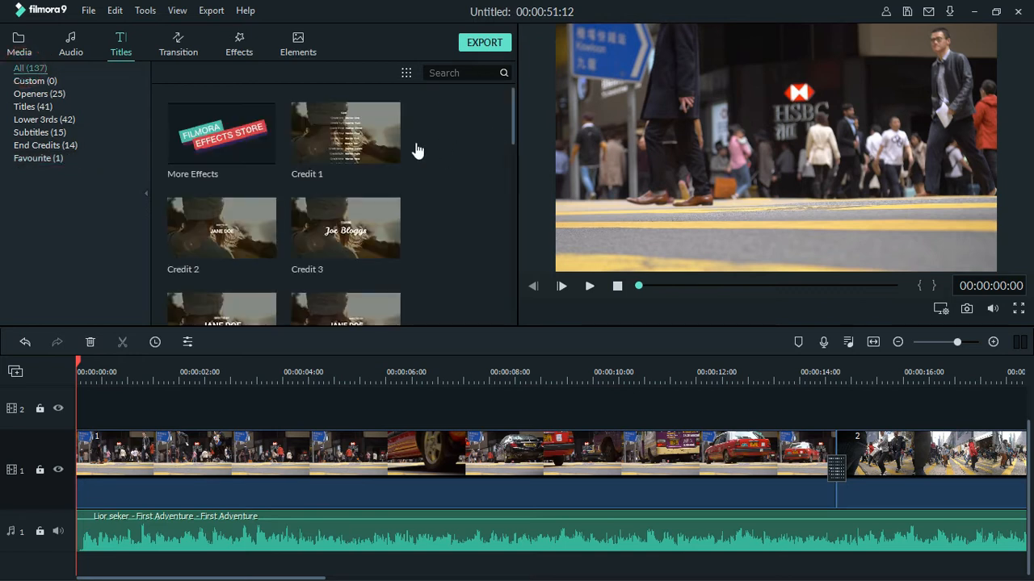
click(262, 232)
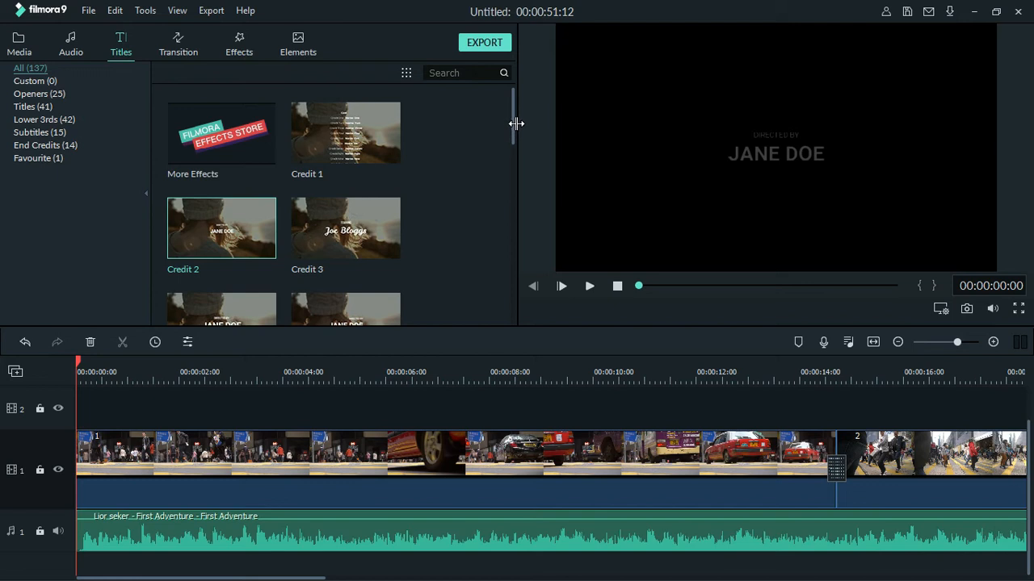
scroll(513, 129, down, 2)
double_click(267, 178)
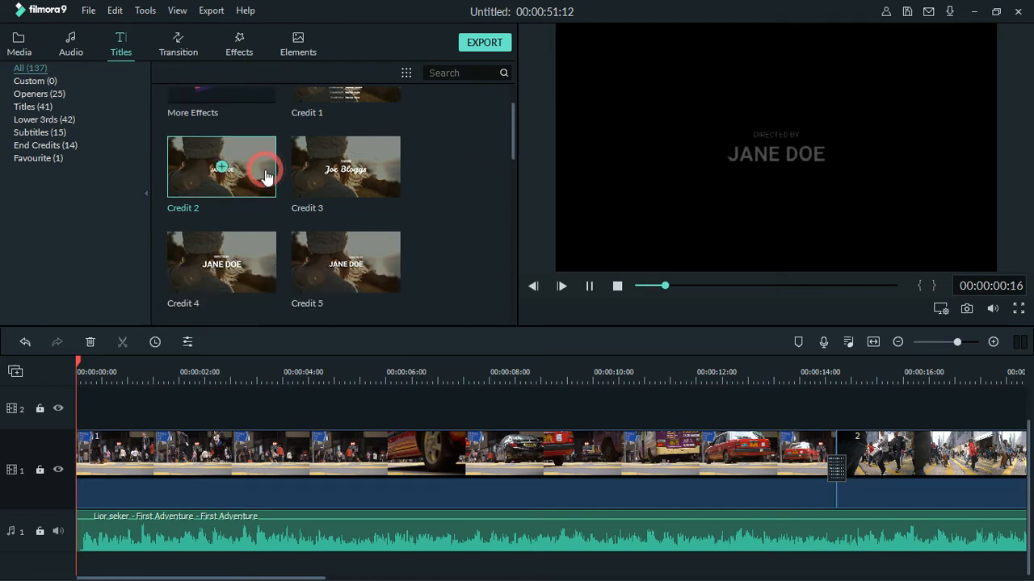
click(378, 267)
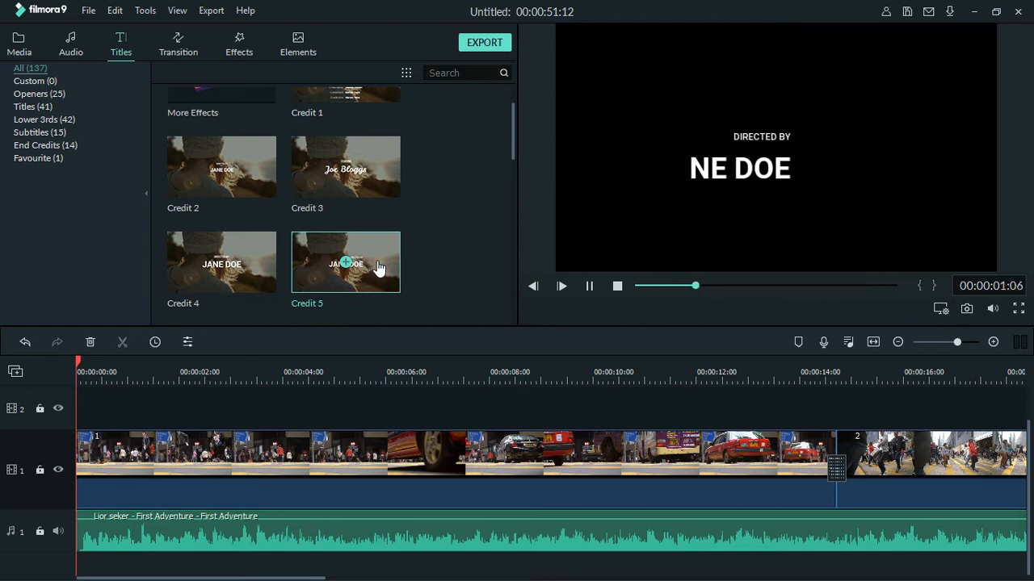
click(393, 174)
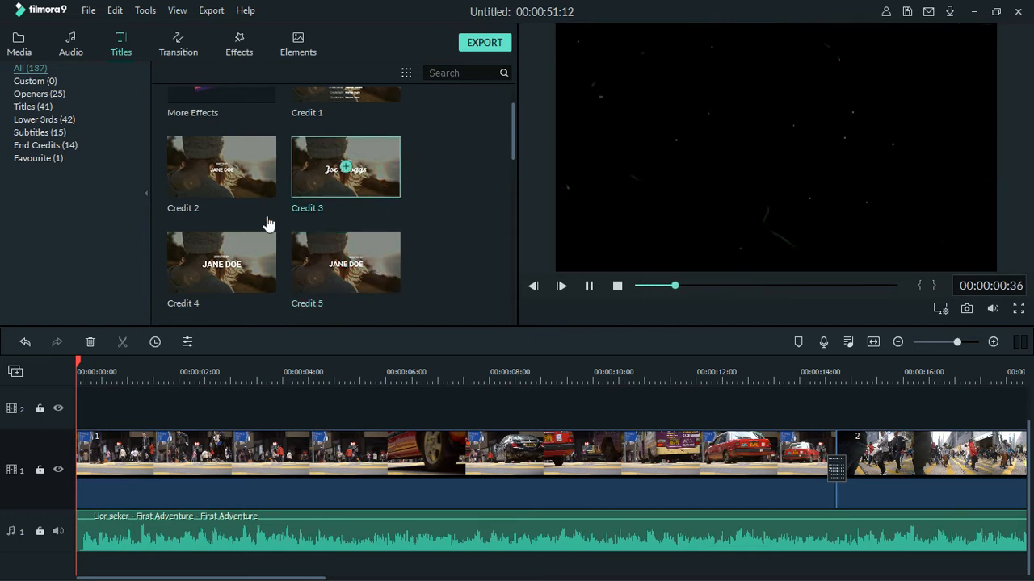
click(267, 265)
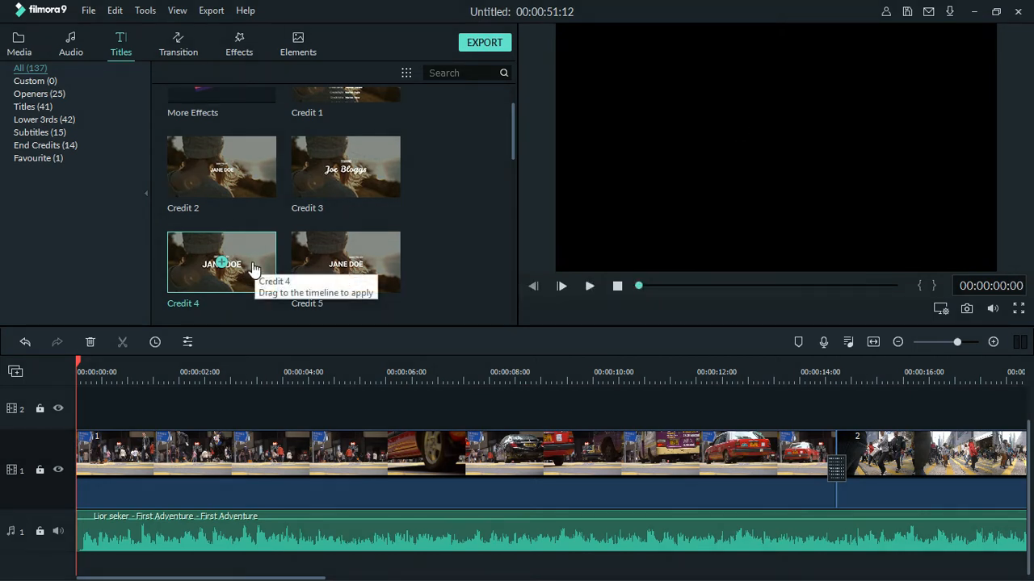
- Place the Credit 4 title on video track 2 at the start of the timeline and replace its text with the creator's surname
drag(253, 269, 24, 421)
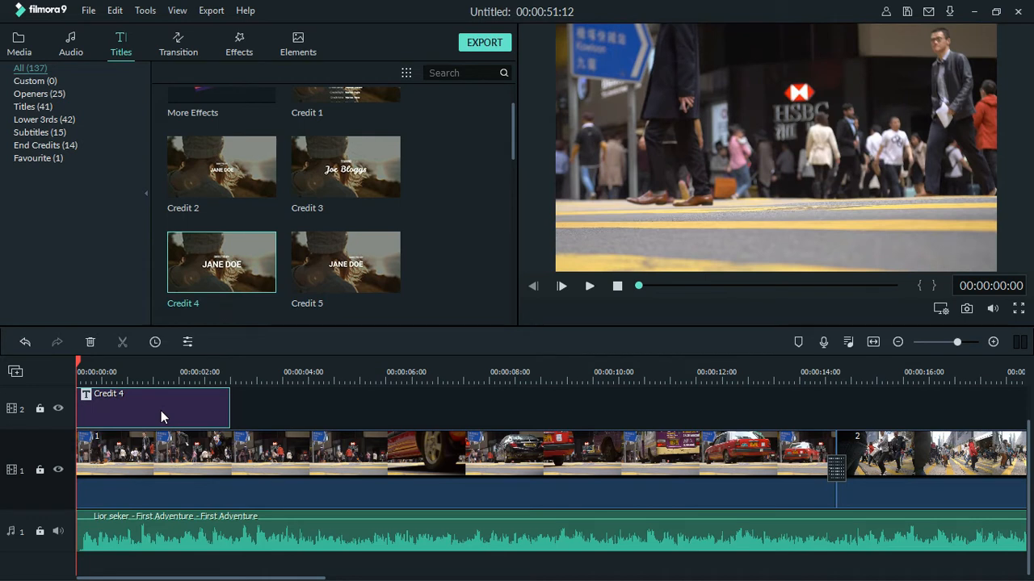
double_click(161, 410)
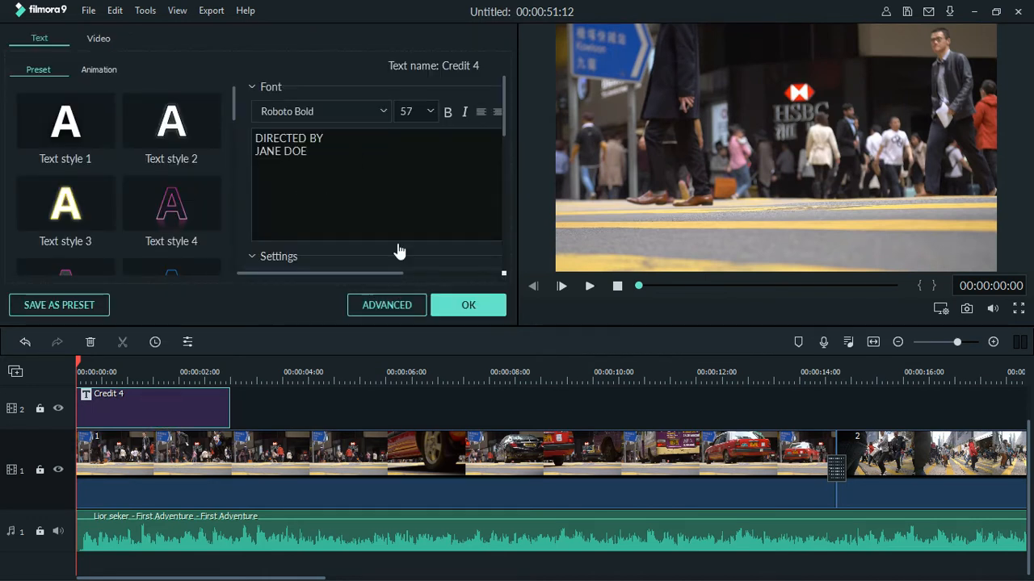
click(393, 302)
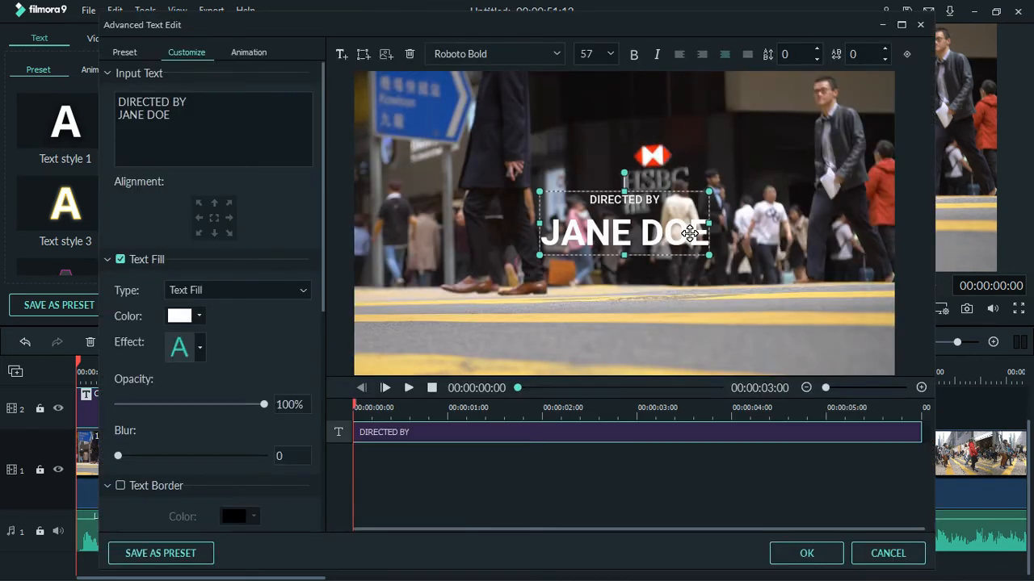
double_click(690, 238)
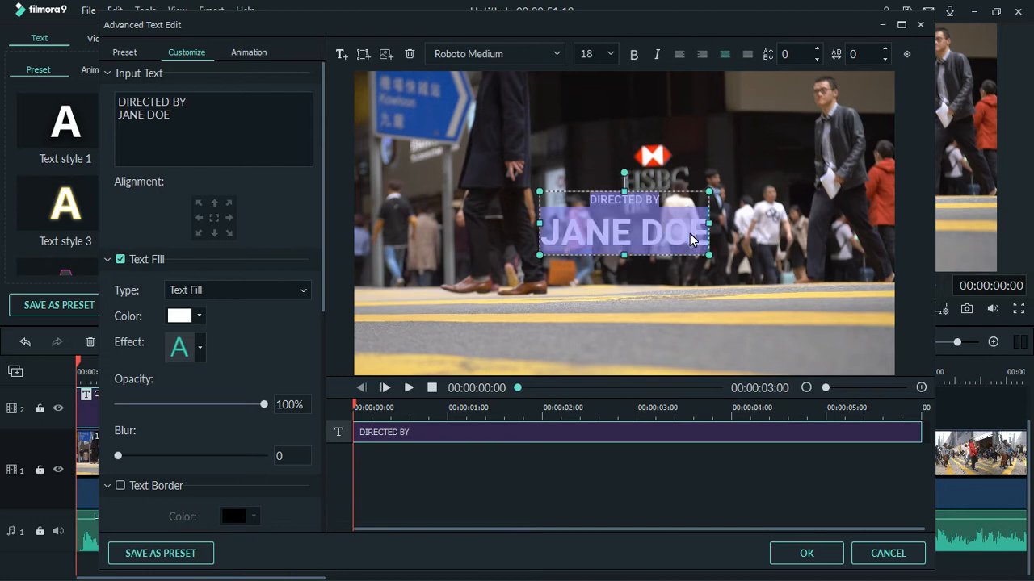
text(MA)
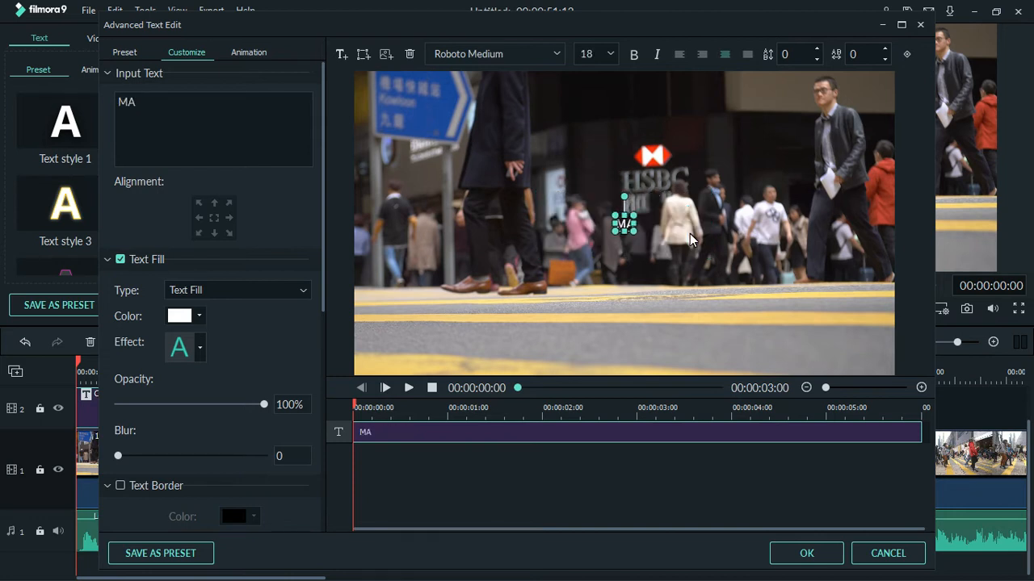
key(BackSpace)
key(BackSpace)
text(Maloney)
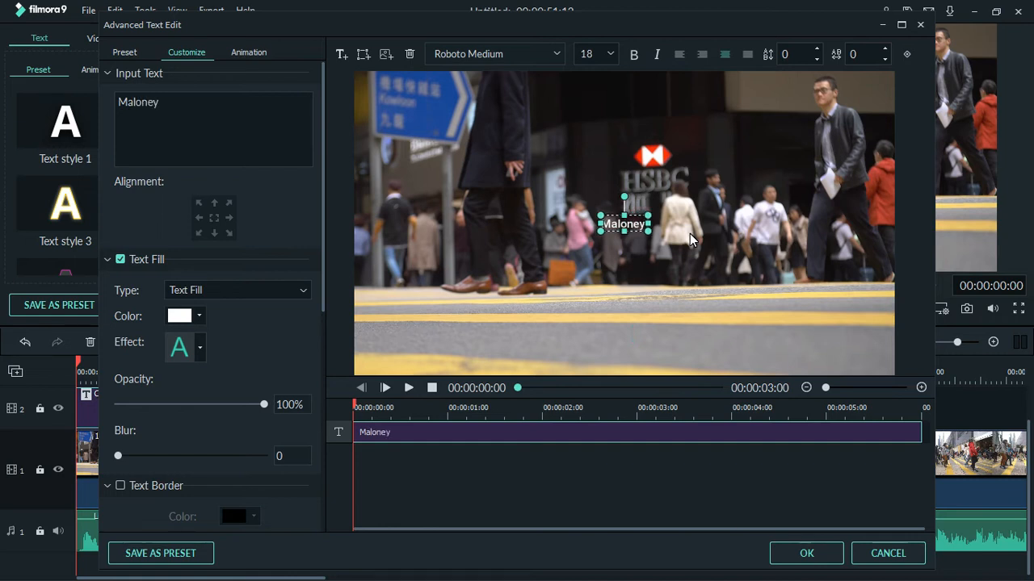
- Append "Tutorials" to the opening title's text and set its font size to 56
text( Tutorials)
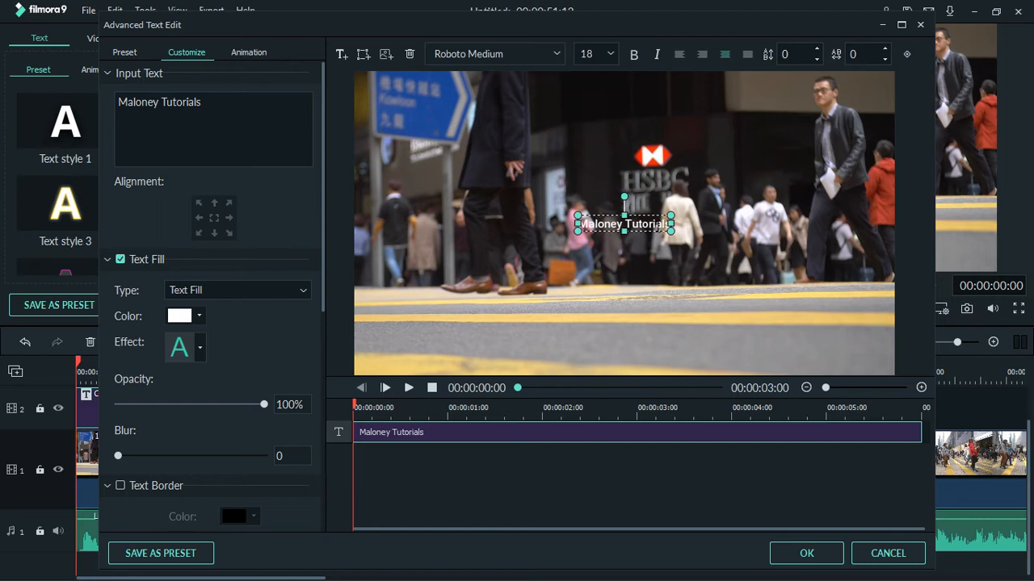
double_click(667, 225)
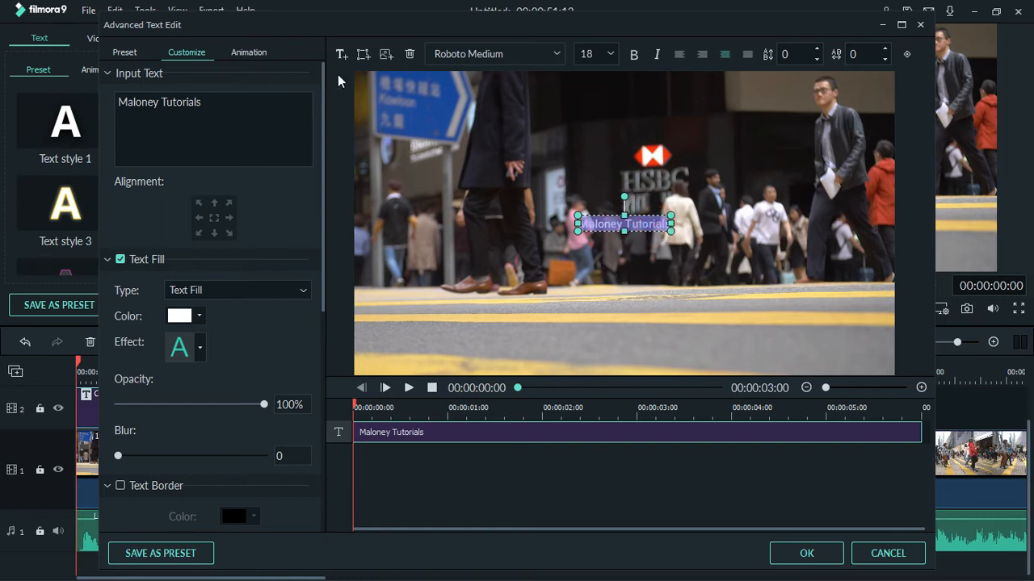
click(609, 51)
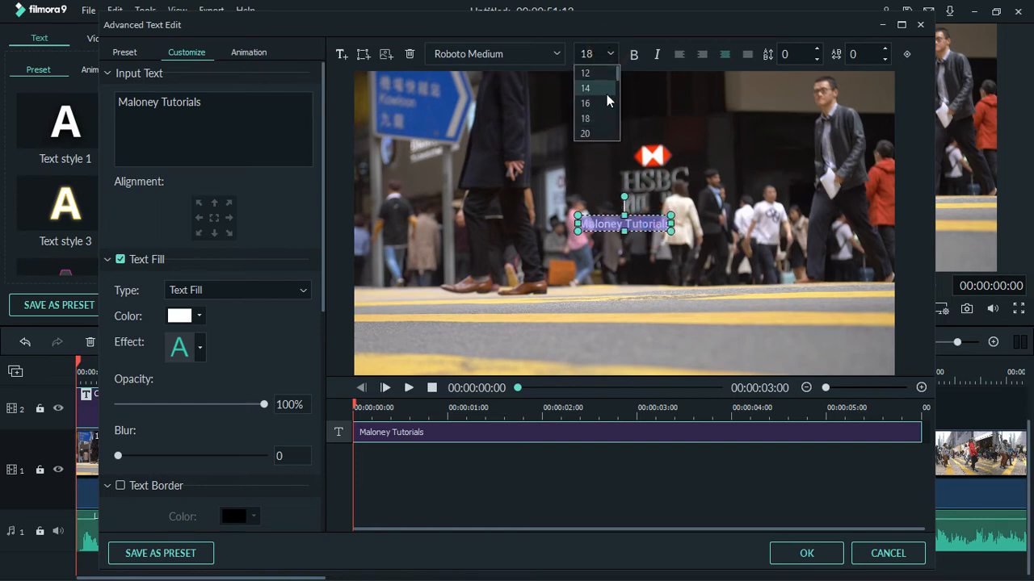
drag(619, 72, 618, 107)
click(602, 102)
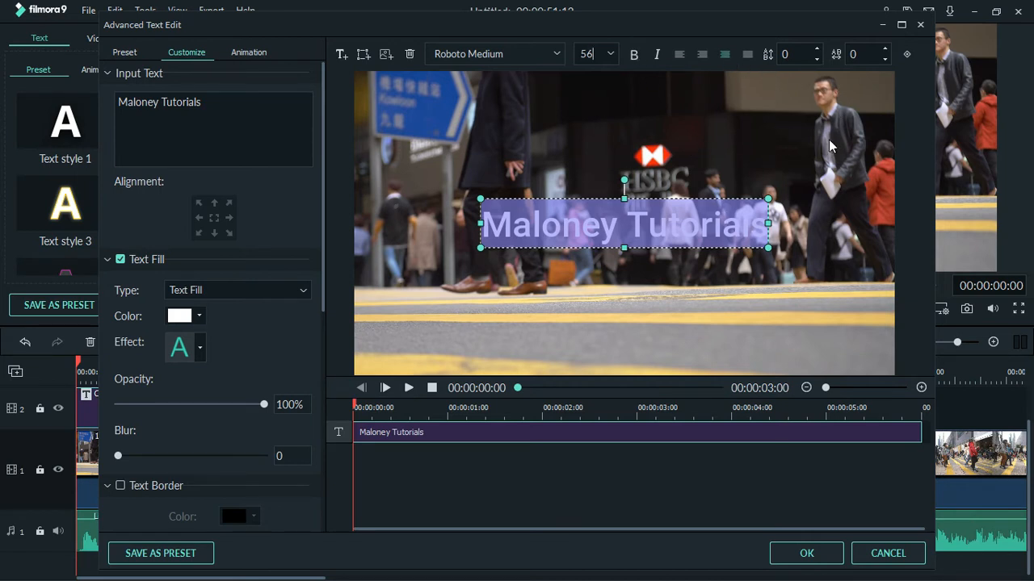
click(877, 50)
- Try custom green fill colours for the title text and return the fill to white (#ffffff)
click(172, 316)
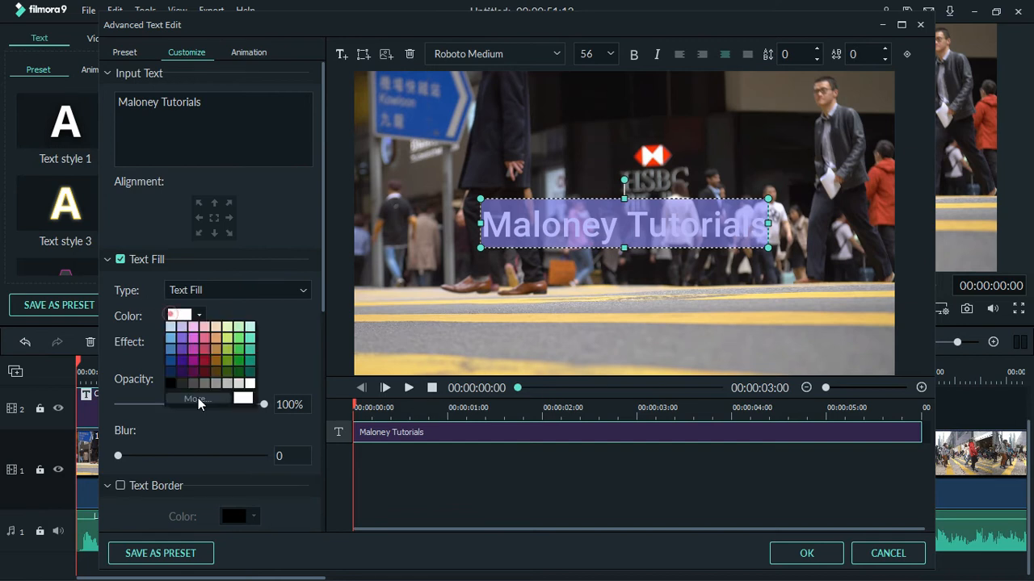
click(239, 399)
click(179, 317)
click(194, 398)
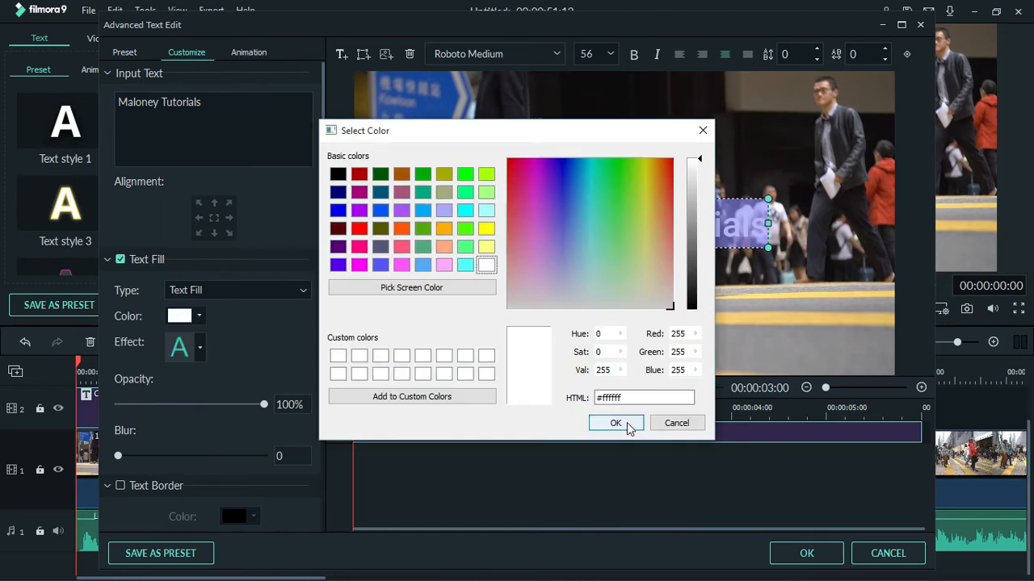
click(602, 230)
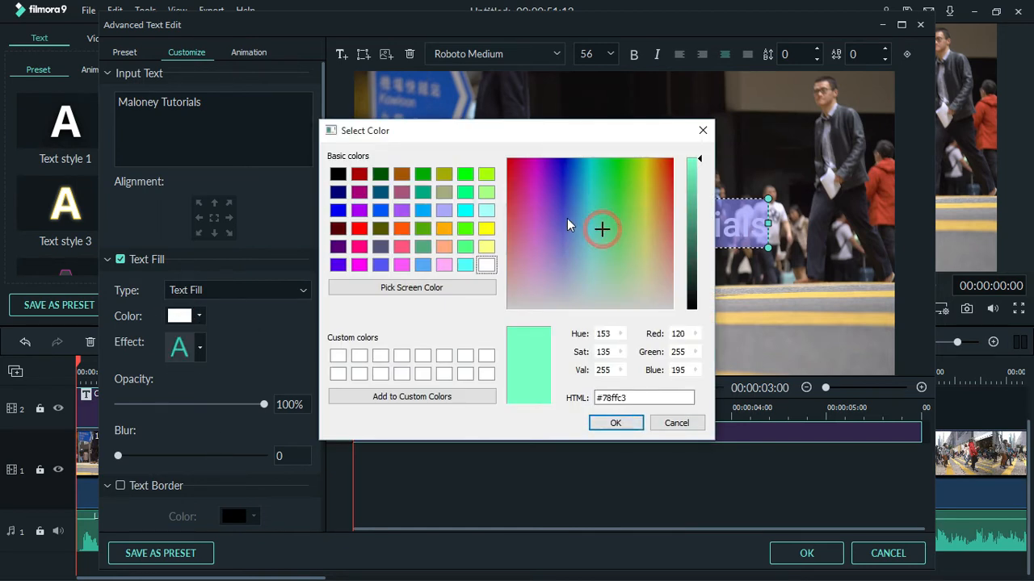
click(618, 199)
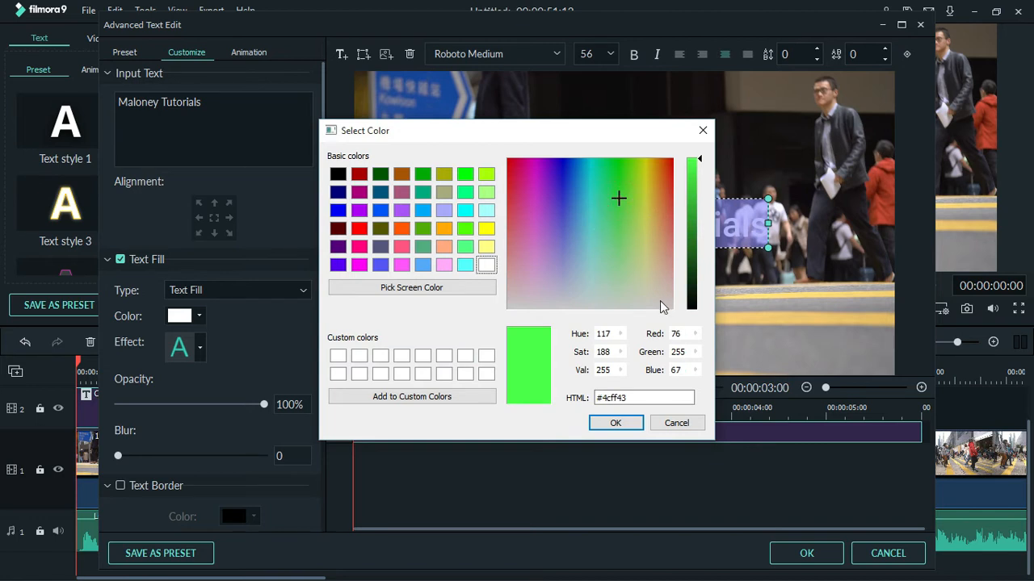
click(484, 265)
click(610, 425)
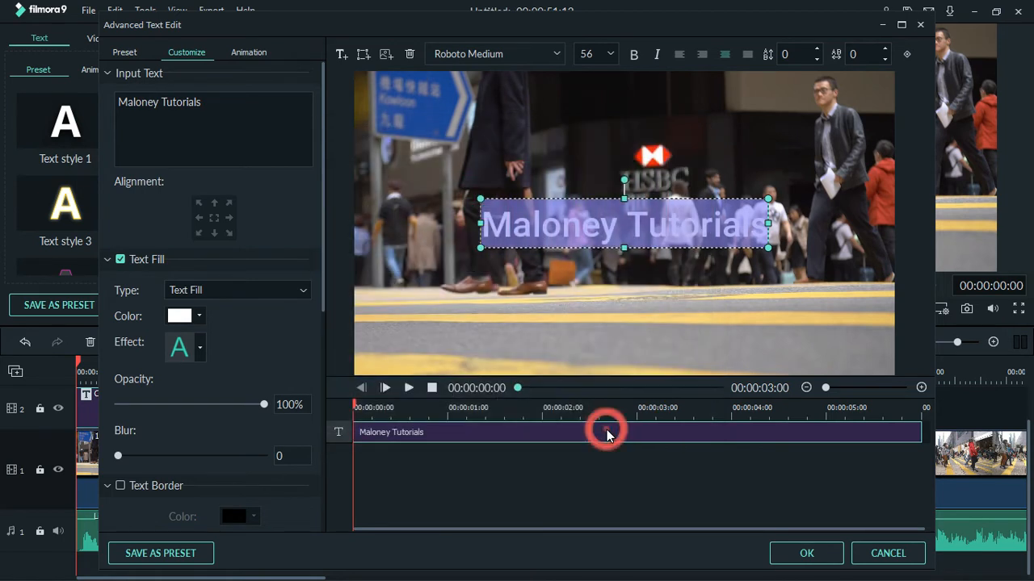
- Try the Cinema style, Wavy style, Type Writer, Doomo Design, RichTick and Random animations on the title
click(250, 53)
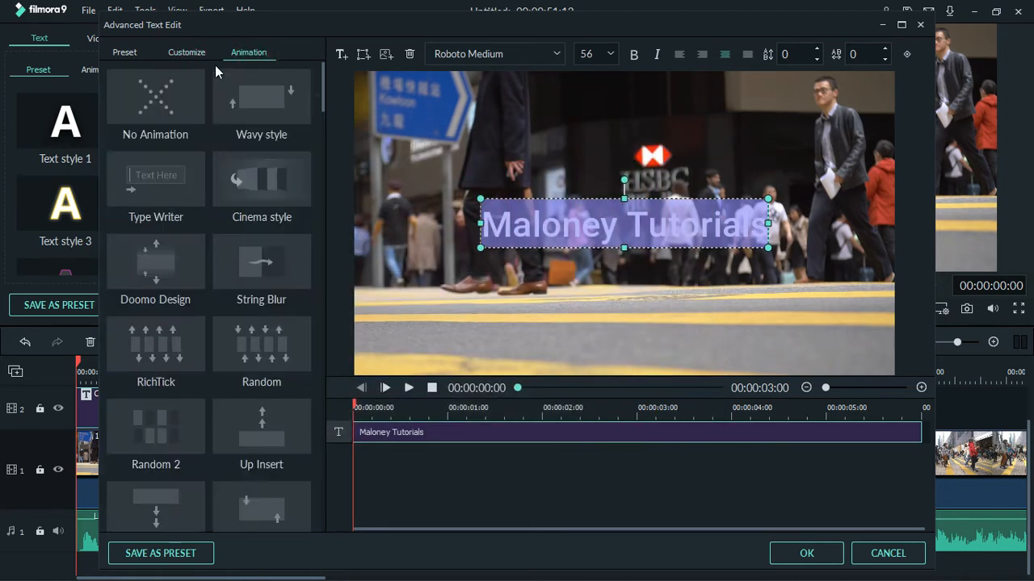
click(267, 187)
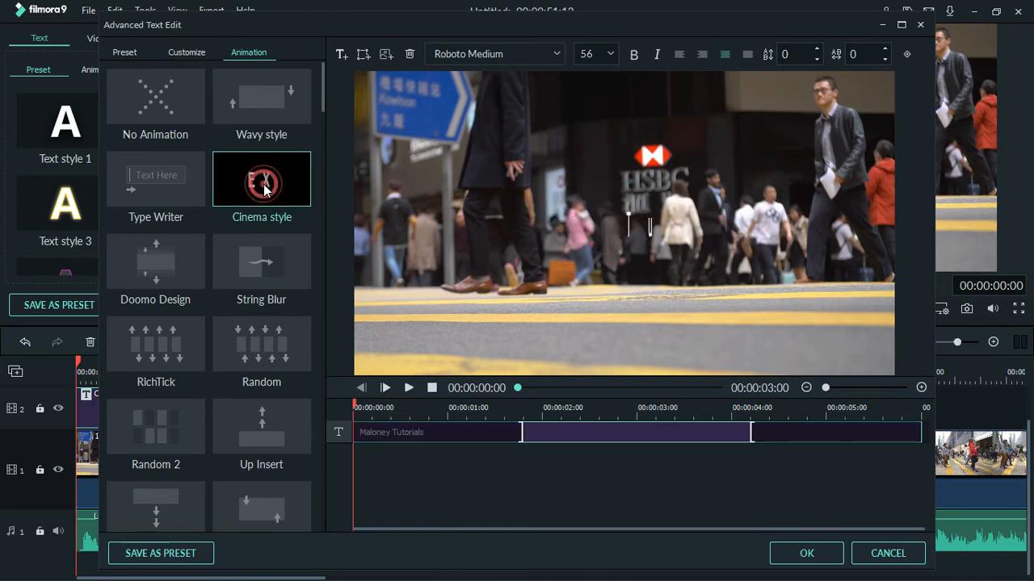
click(297, 116)
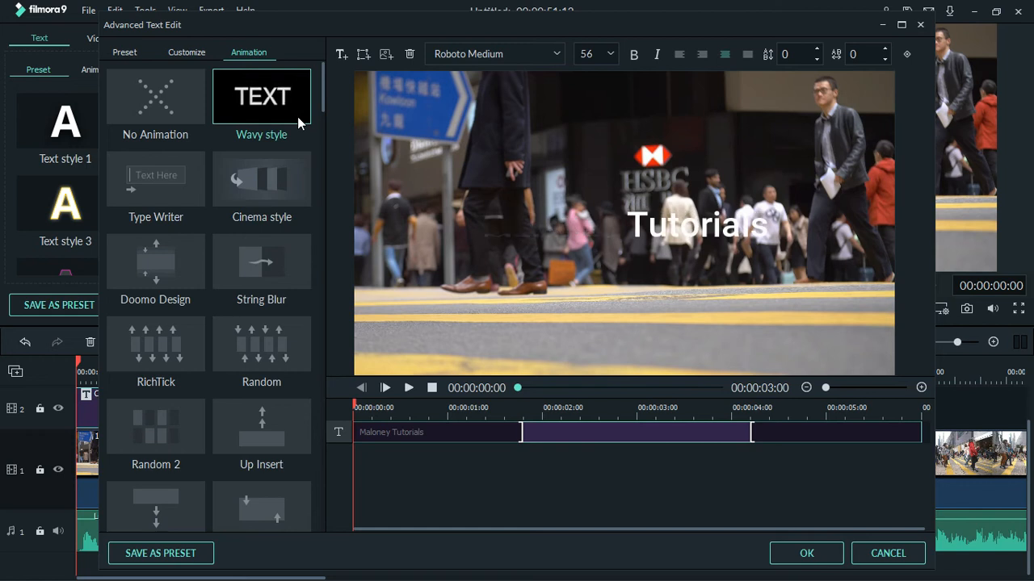
click(161, 189)
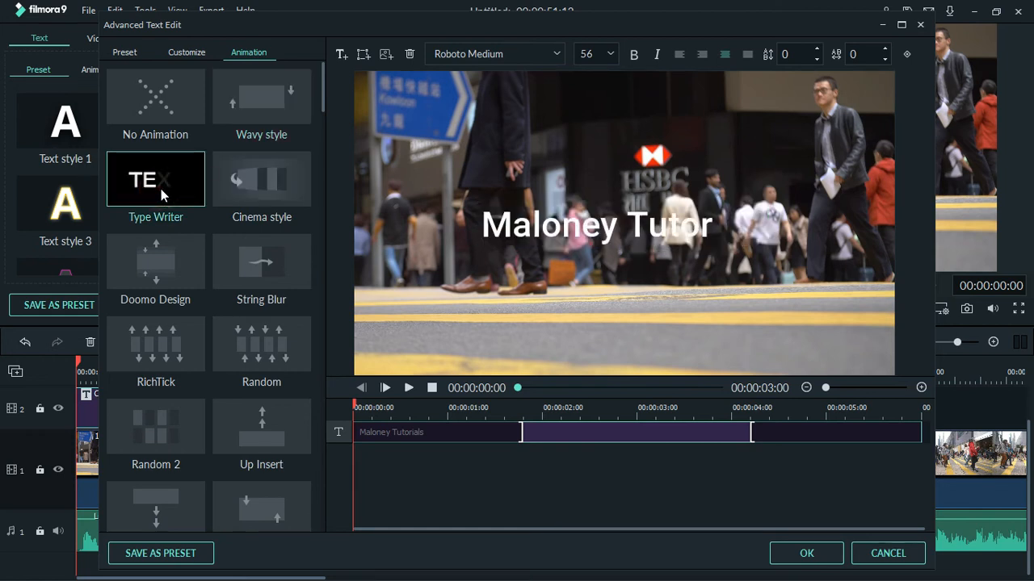
click(164, 260)
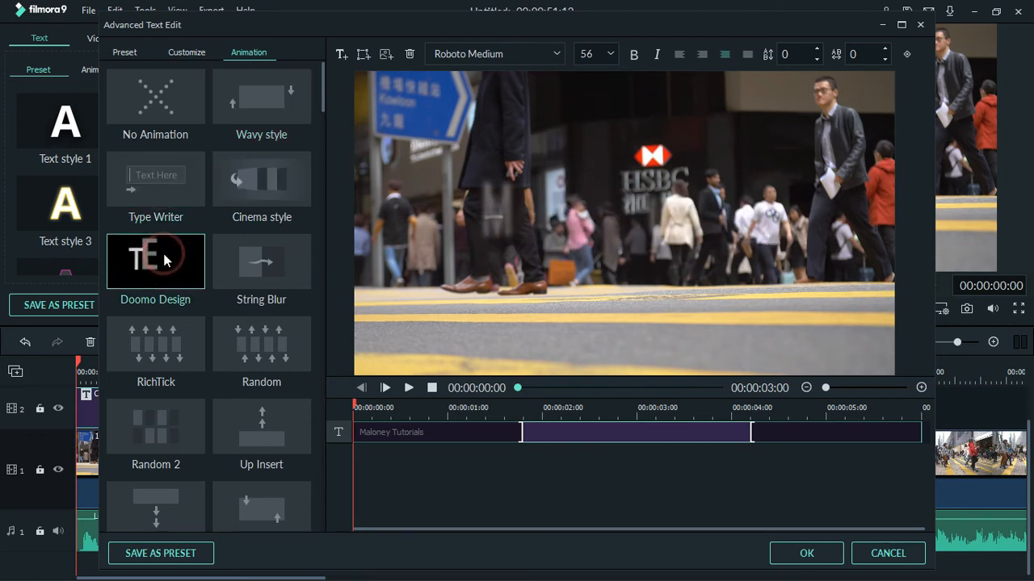
click(185, 340)
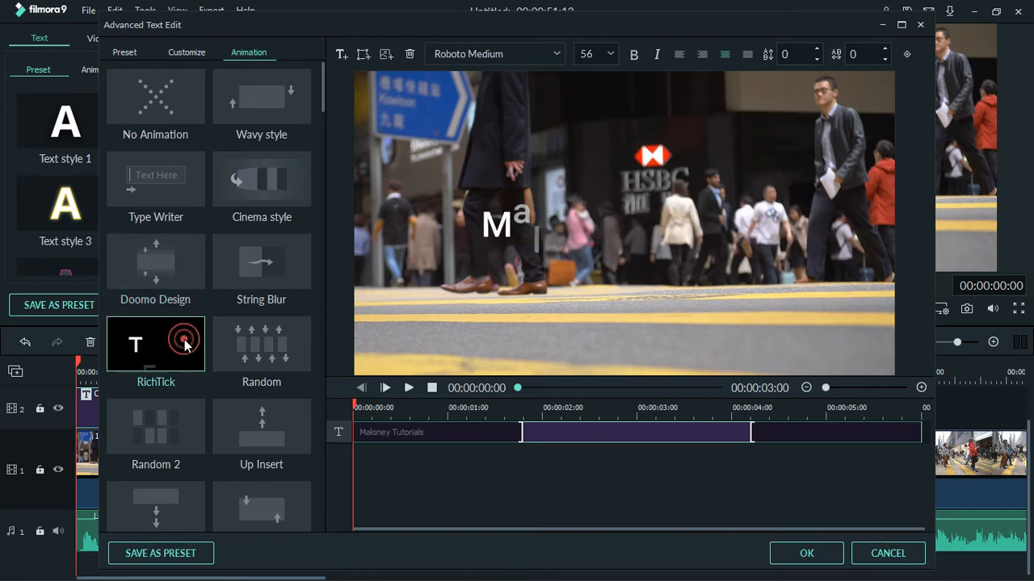
click(258, 348)
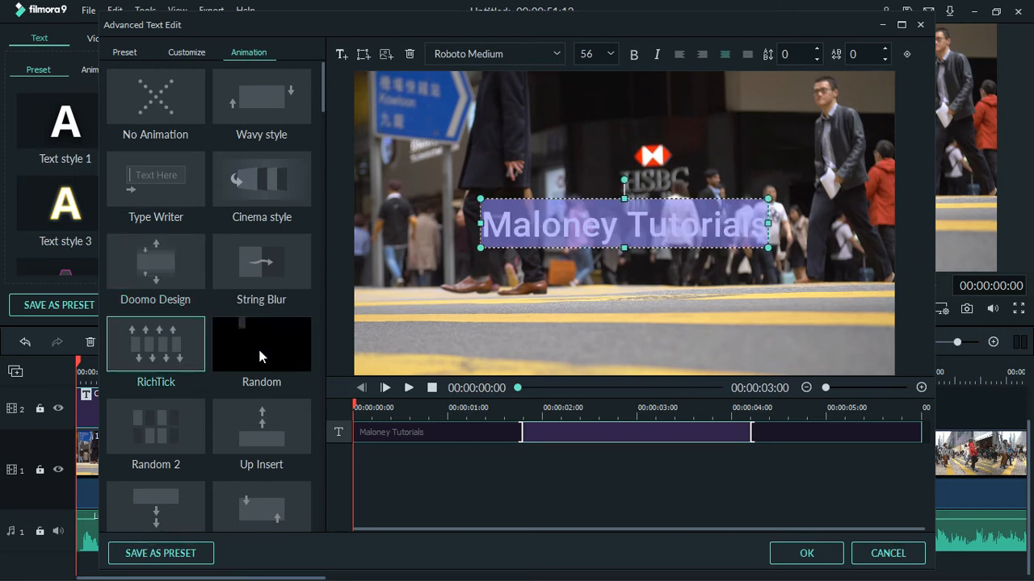
- Try the String Blur and Up Insert animations and apply Random 2 to the title
click(265, 279)
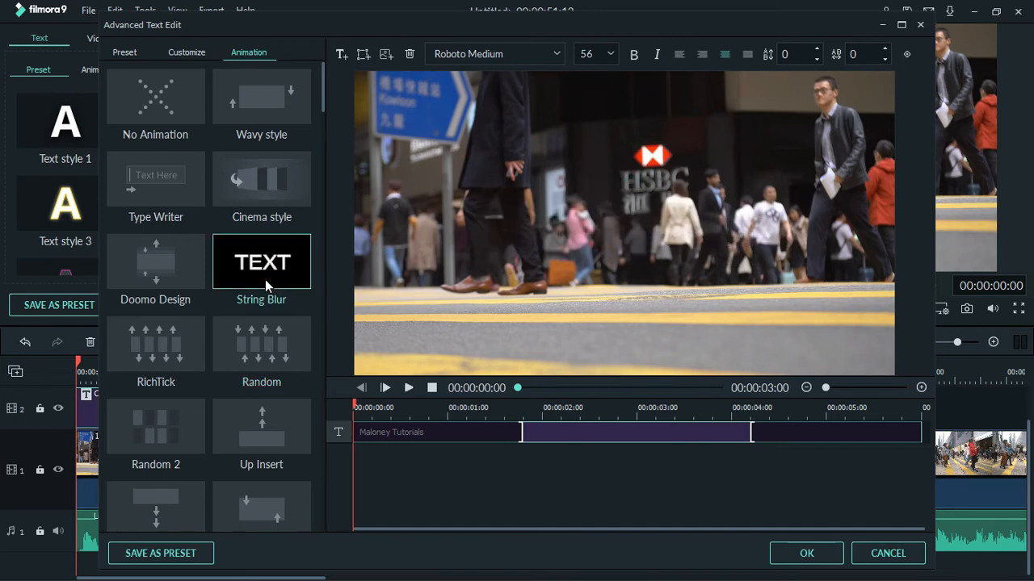
click(270, 402)
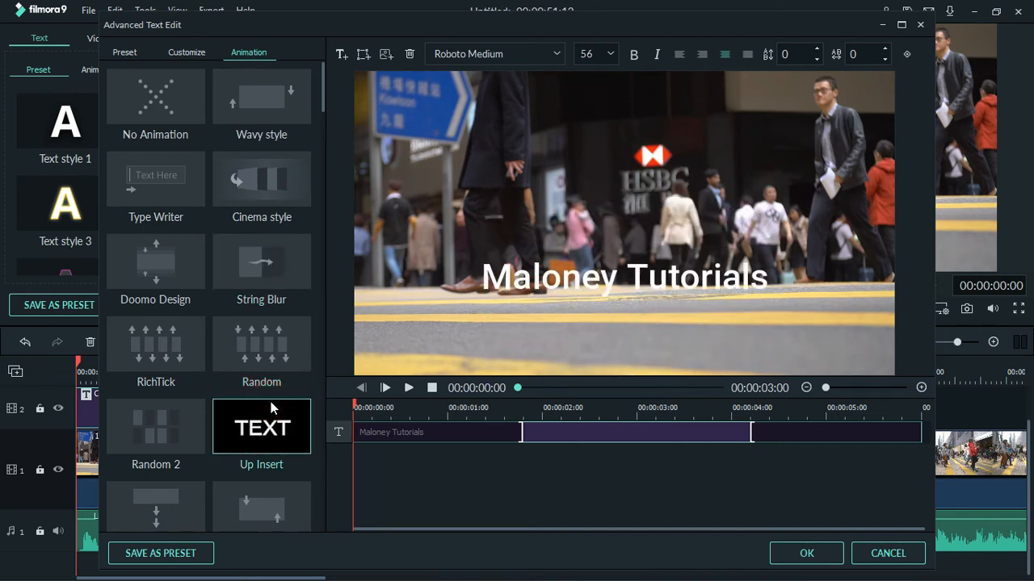
click(176, 410)
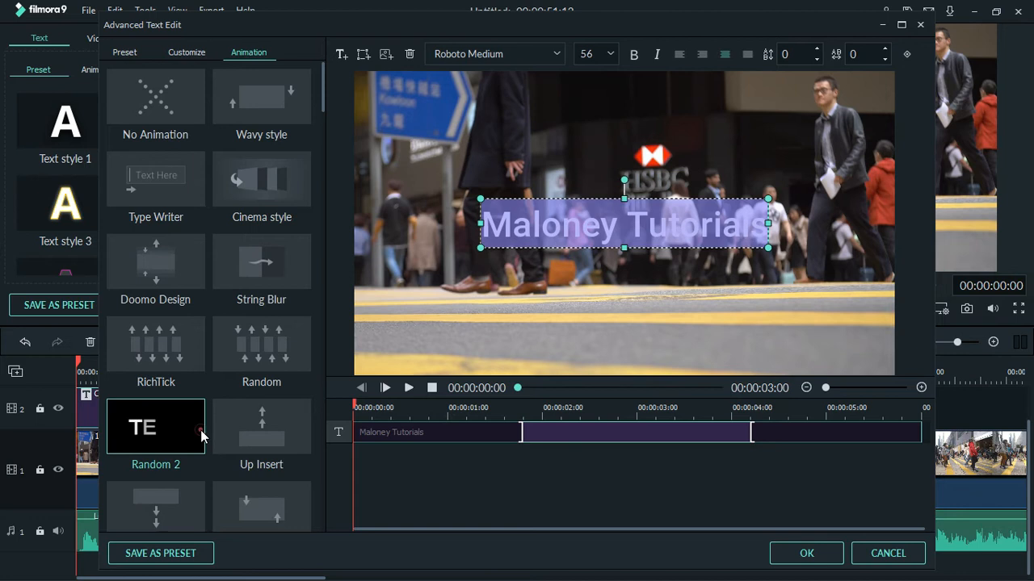
click(197, 428)
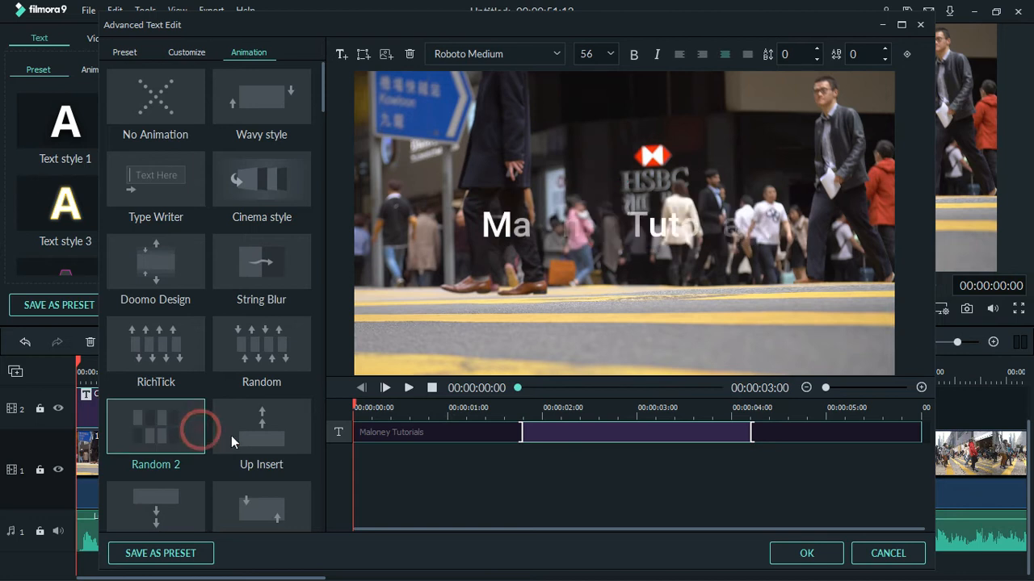
- Browse the text style presets and save the customized title as a custom preset under a new name
click(125, 52)
mouse_move(262, 188)
mouse_move(323, 169)
mouse_down()
mouse_move(324, 425)
mouse_move(307, 127)
mouse_move(328, 439)
mouse_move(323, 187)
mouse_up()
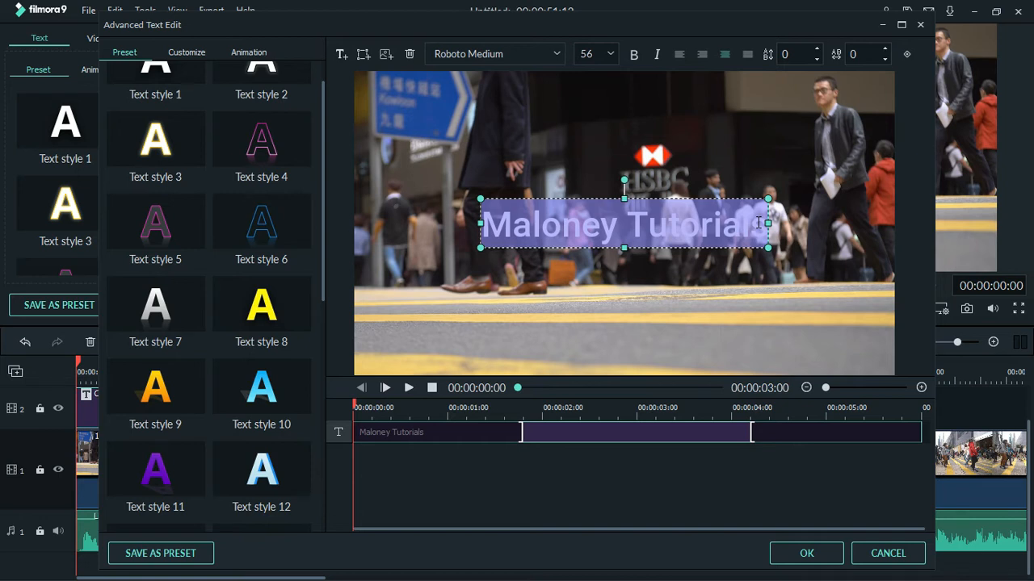
click(189, 559)
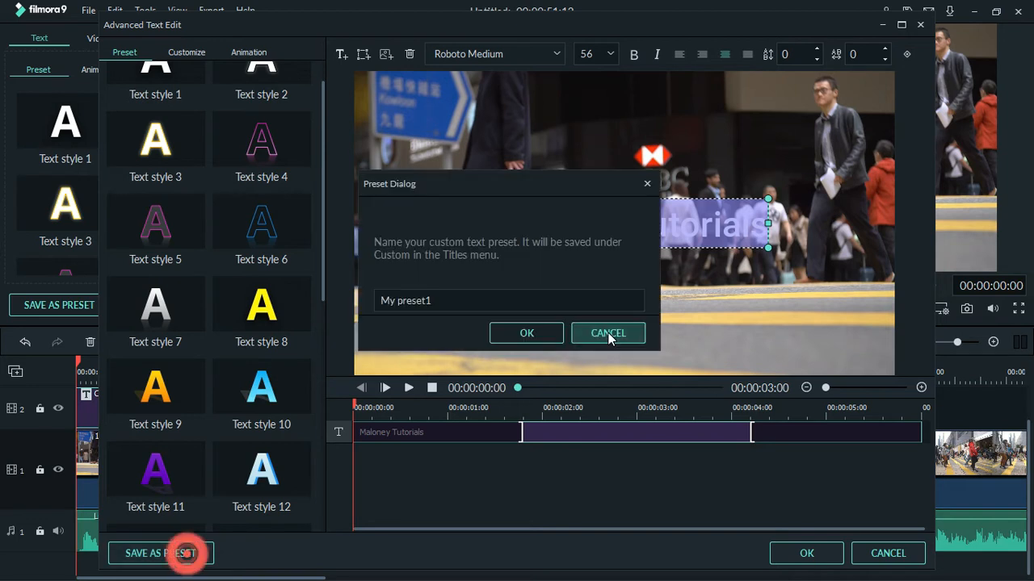
click(548, 302)
key(BackSpace)
key(BackSpace)
key(BackSpace)
key(BackSpace)
key(BackSpace)
key(BackSpace)
key(BackSpace)
key(BackSpace)
key(BackSpace)
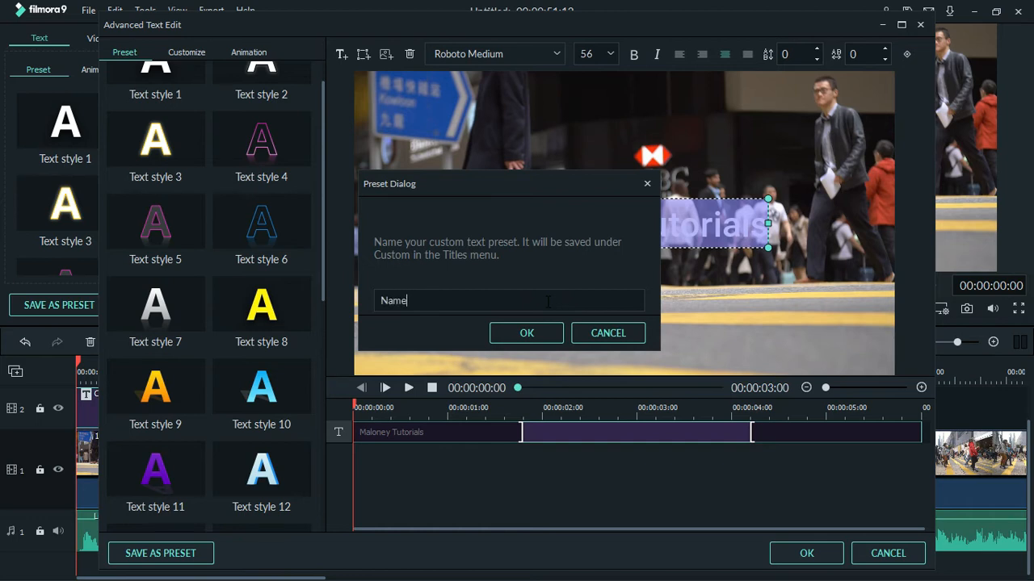
key(BackSpace)
key(BackSpace)
click(526, 333)
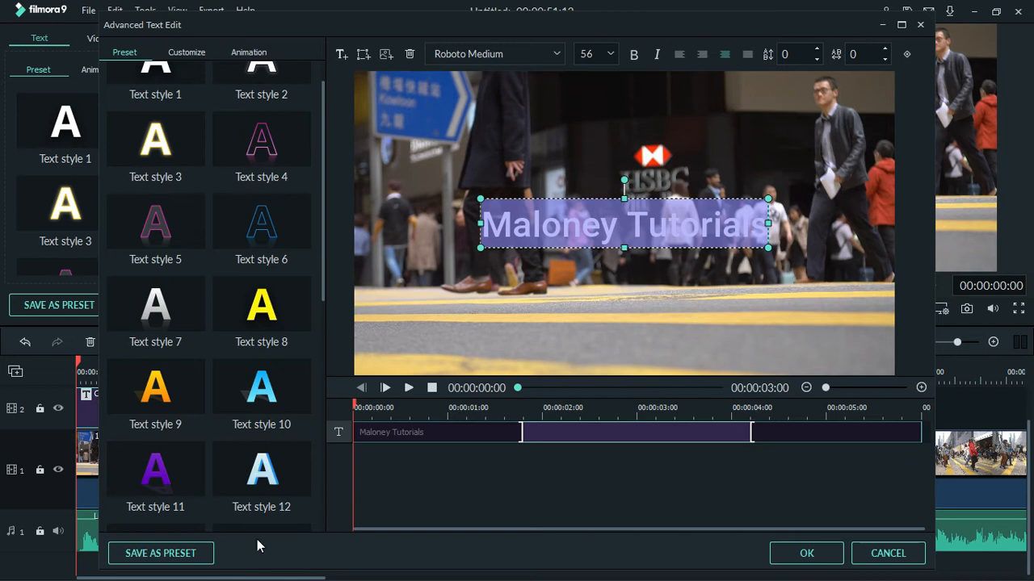
- Apply the advanced edits to the Credit 4 title and play the opening to check it
click(799, 563)
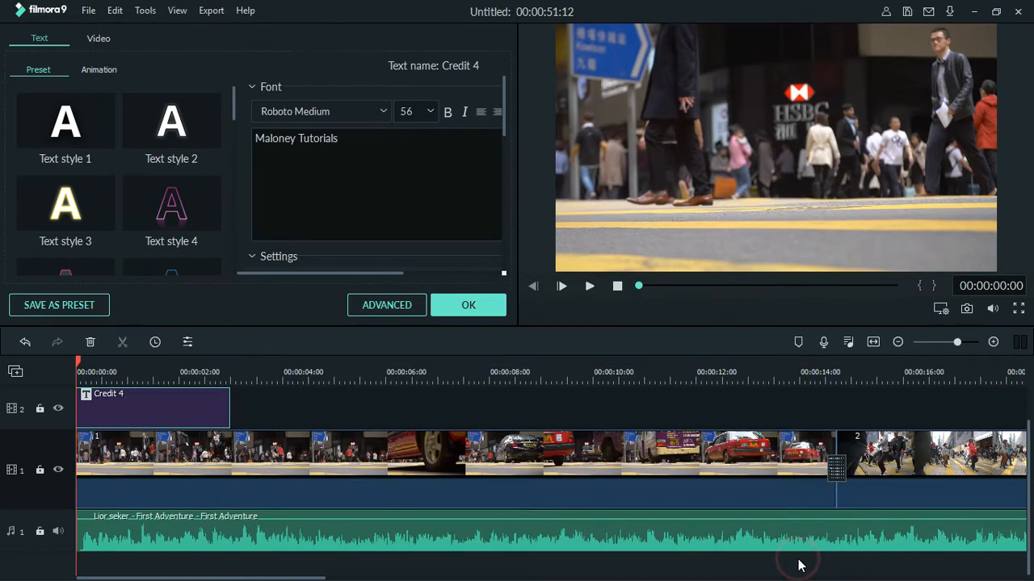
click(462, 306)
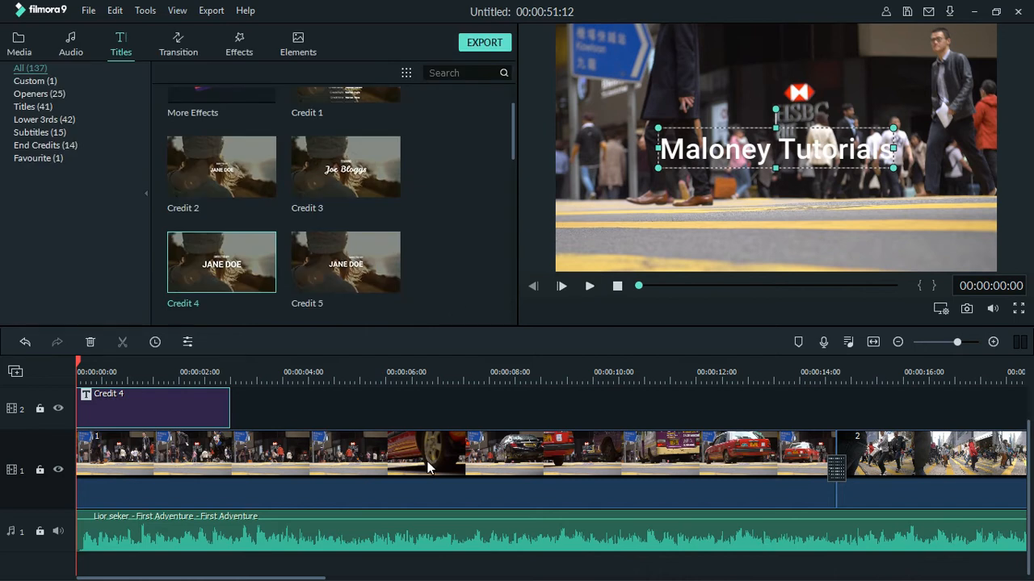
click(590, 287)
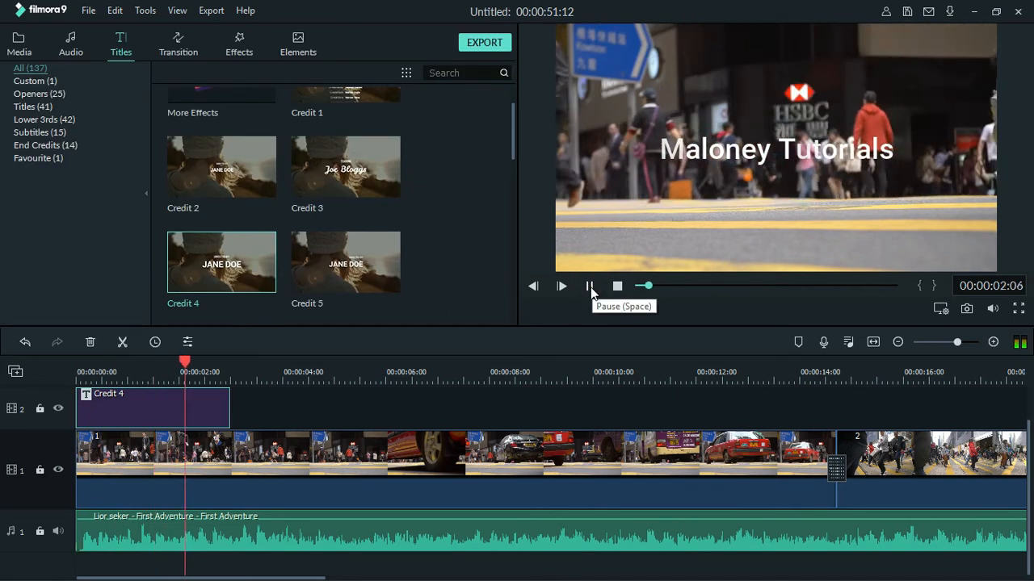
click(591, 286)
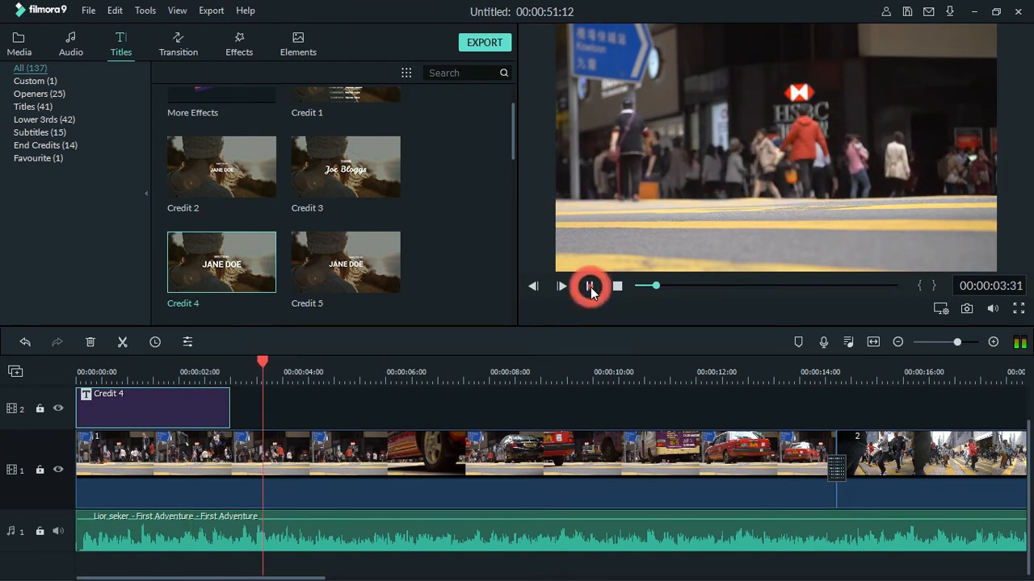
- Replace the opening title's text with "Humanity" and play the opening seconds
double_click(215, 405)
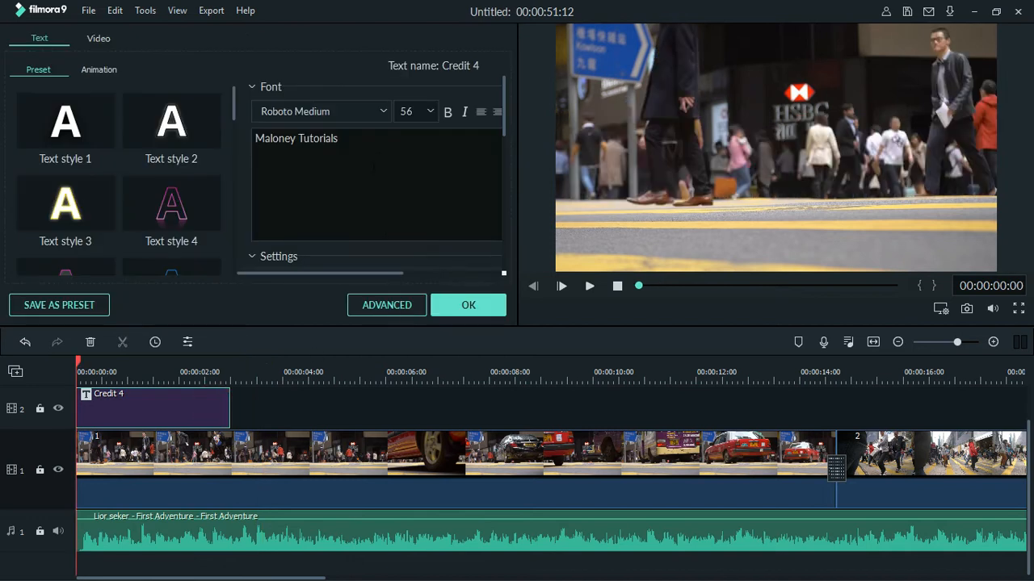
click(377, 159)
triple_click(370, 137)
text(Humanity)
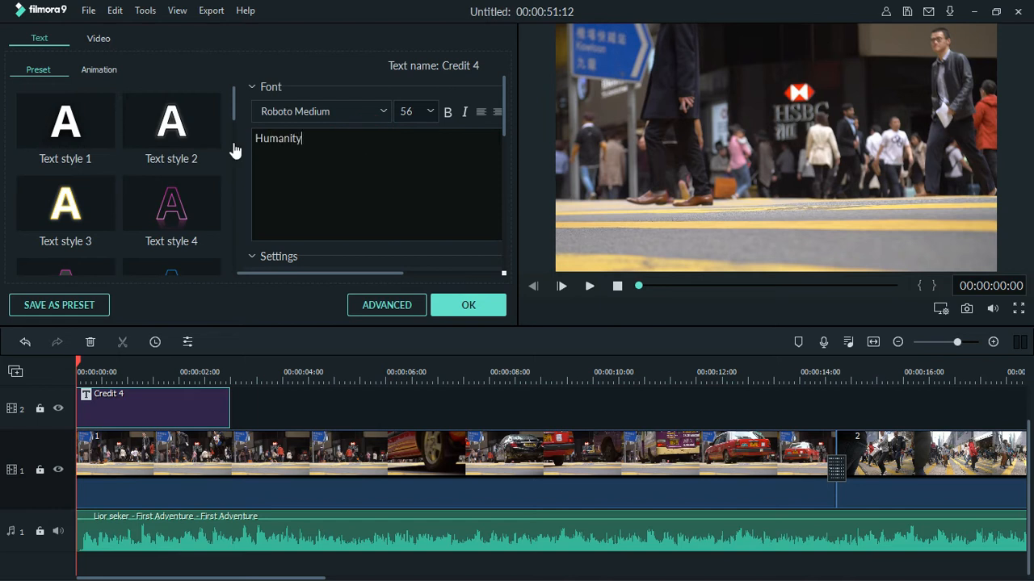
click(452, 301)
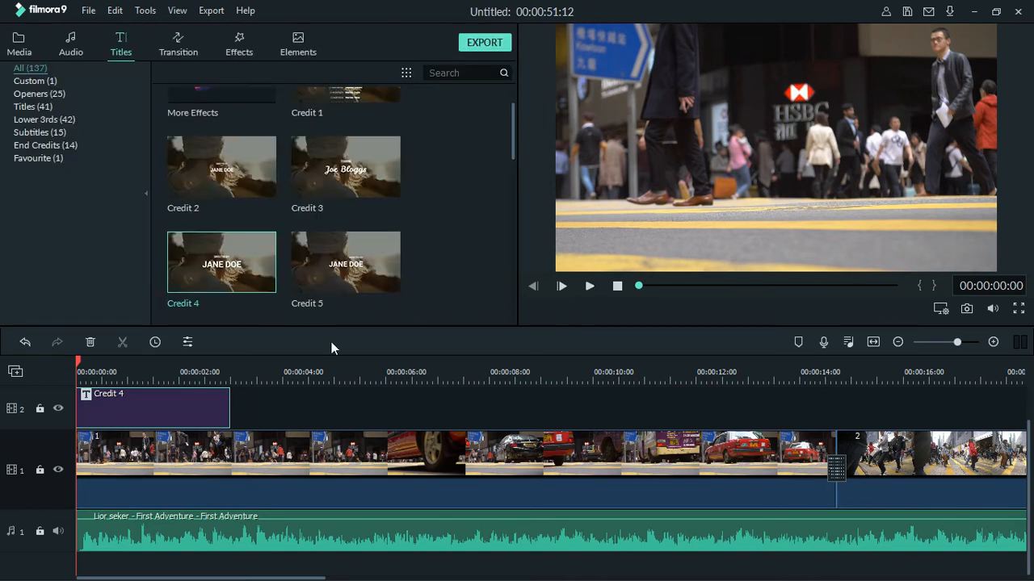
click(589, 285)
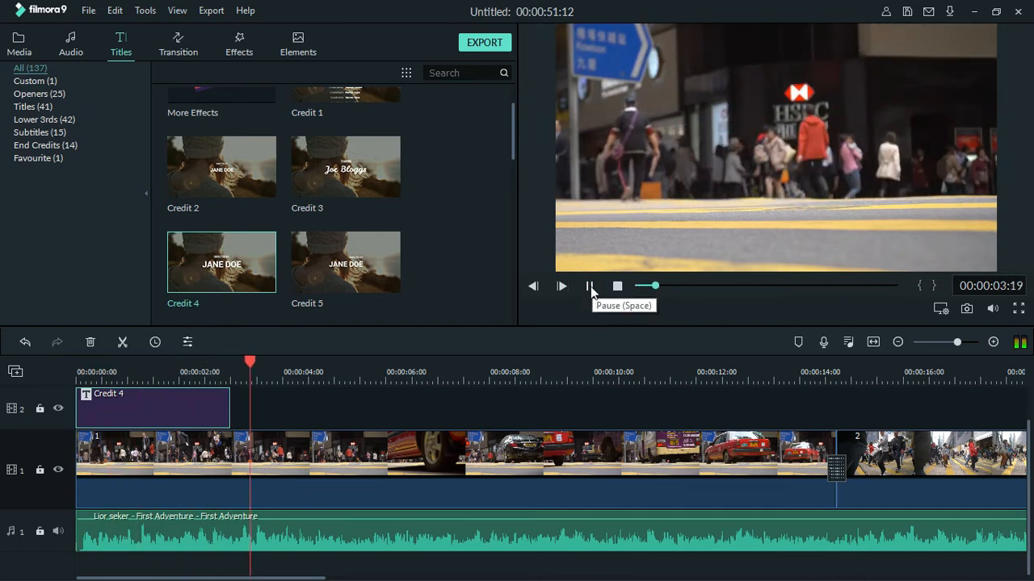
click(590, 286)
- Open the "Humanity" title for advanced editing and set its font to Segoe UI Black at size 62
double_click(215, 397)
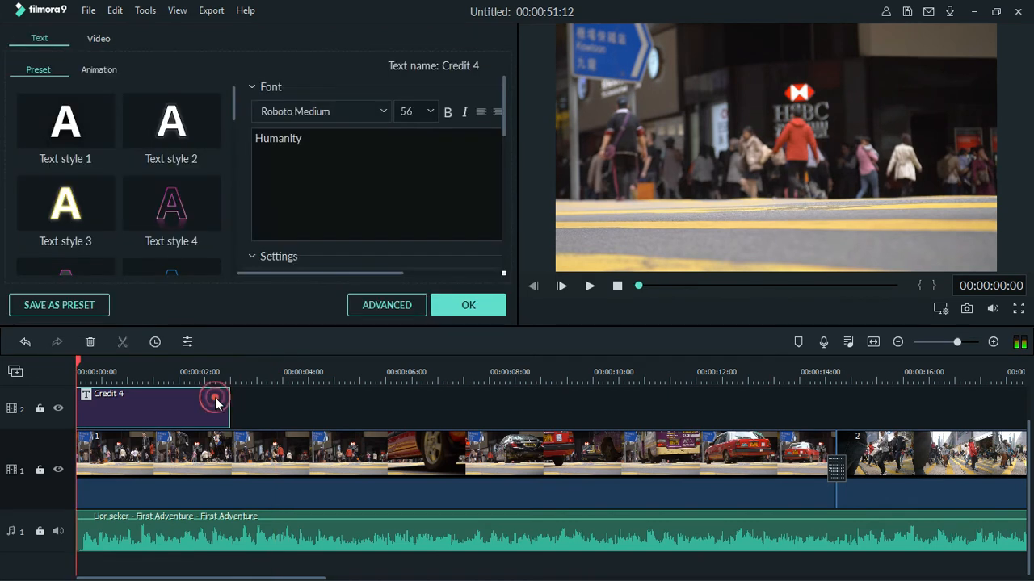
click(402, 306)
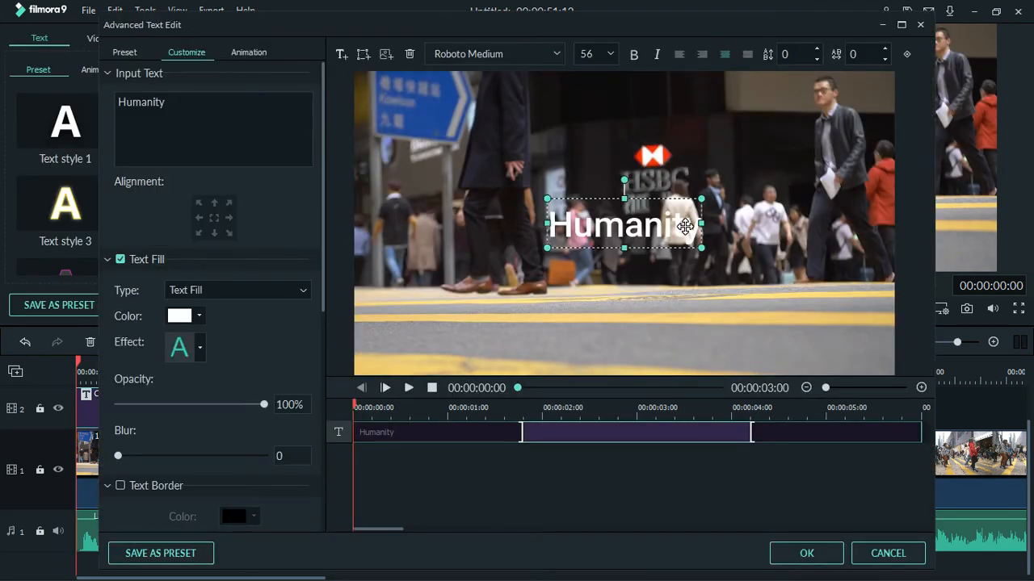
double_click(687, 232)
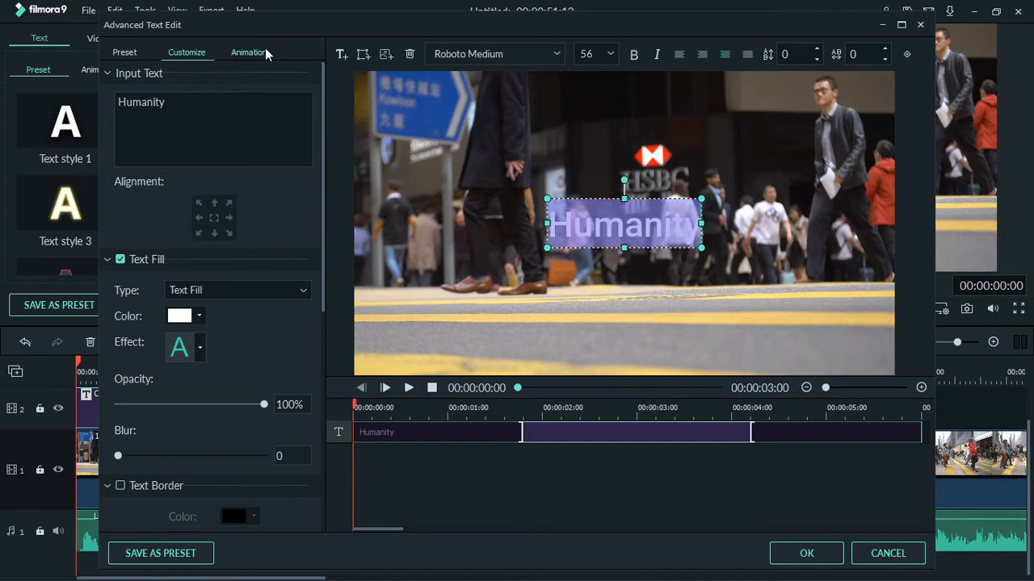
click(483, 52)
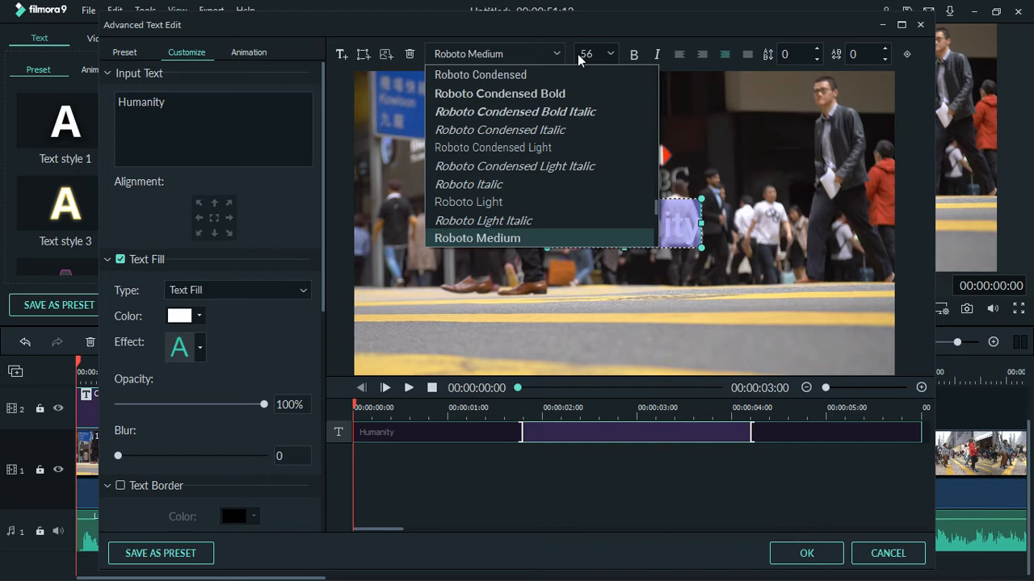
drag(657, 203, 651, 212)
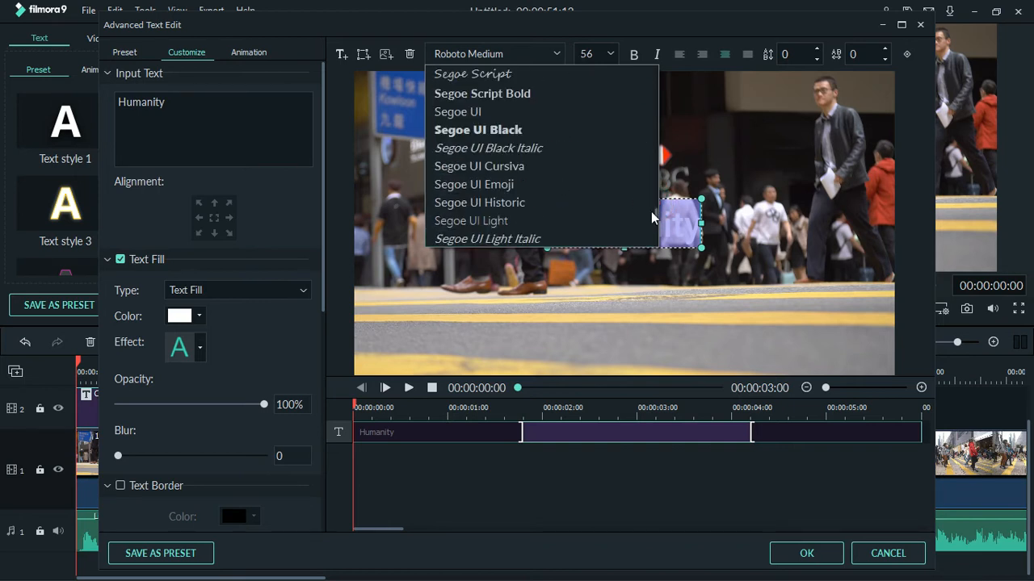
click(495, 130)
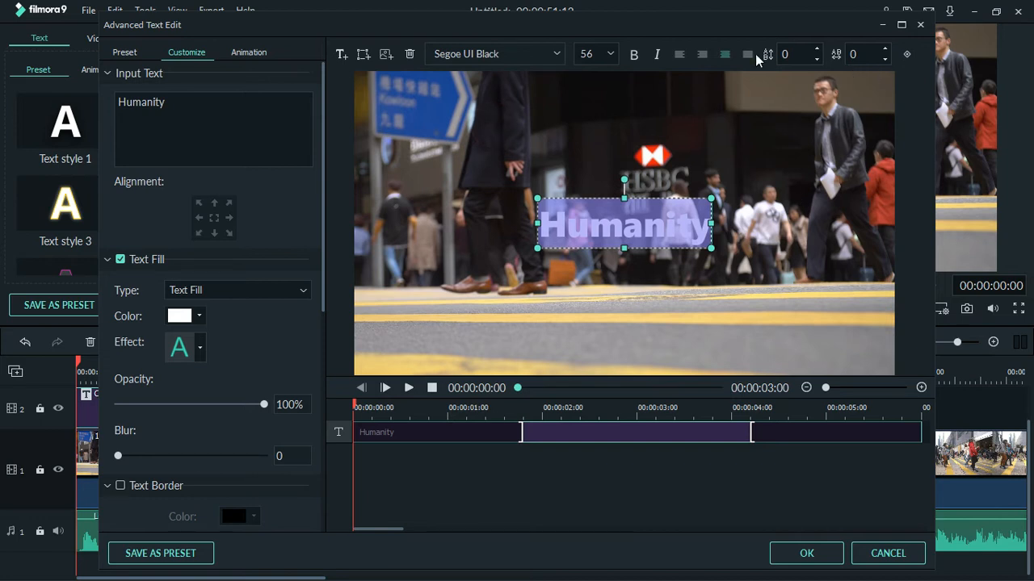
click(612, 54)
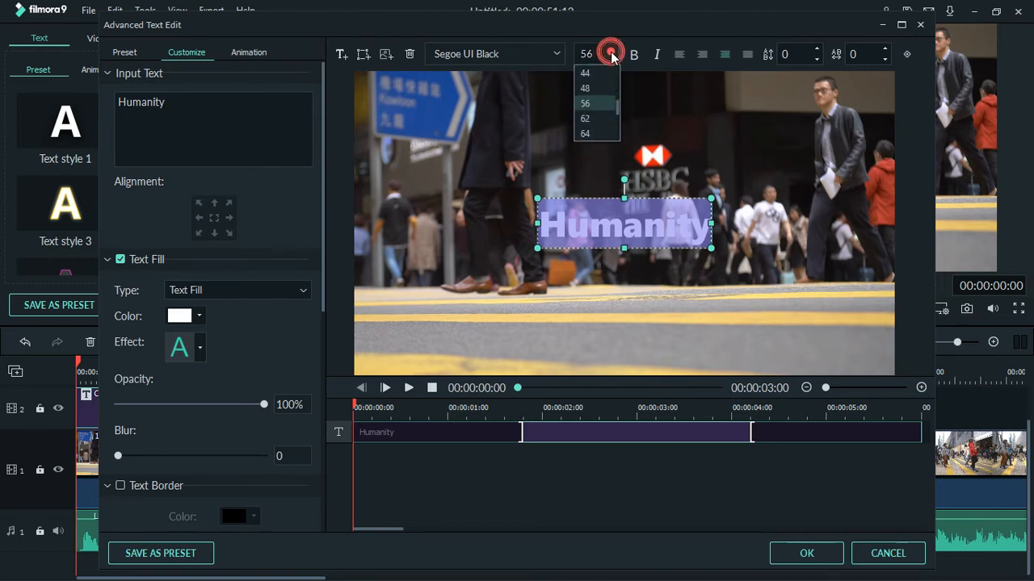
click(597, 121)
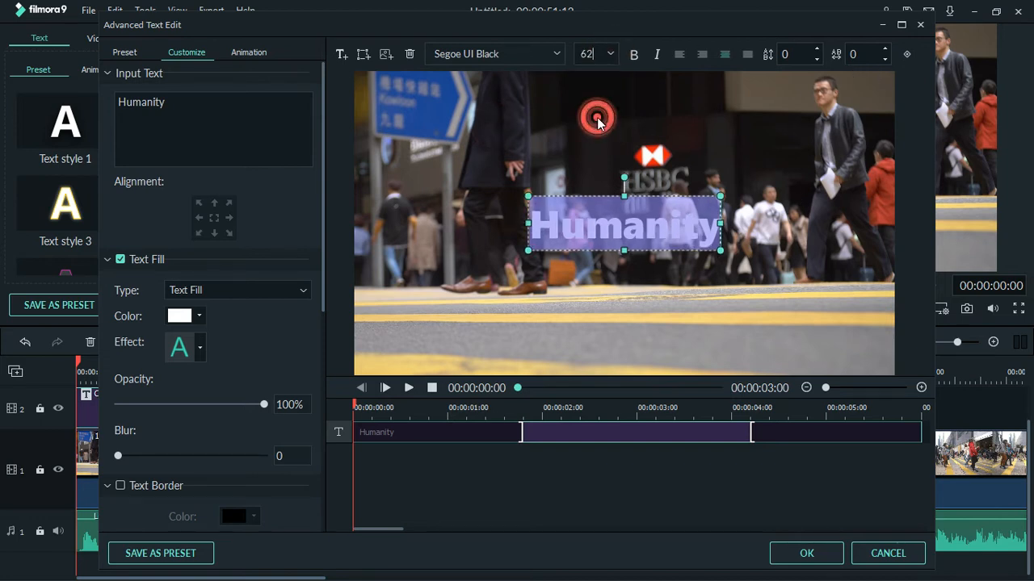
- Move the "Humanity" text straight down onto the road in the lower part of the frame
click(669, 277)
click(664, 234)
drag(655, 231, 652, 324)
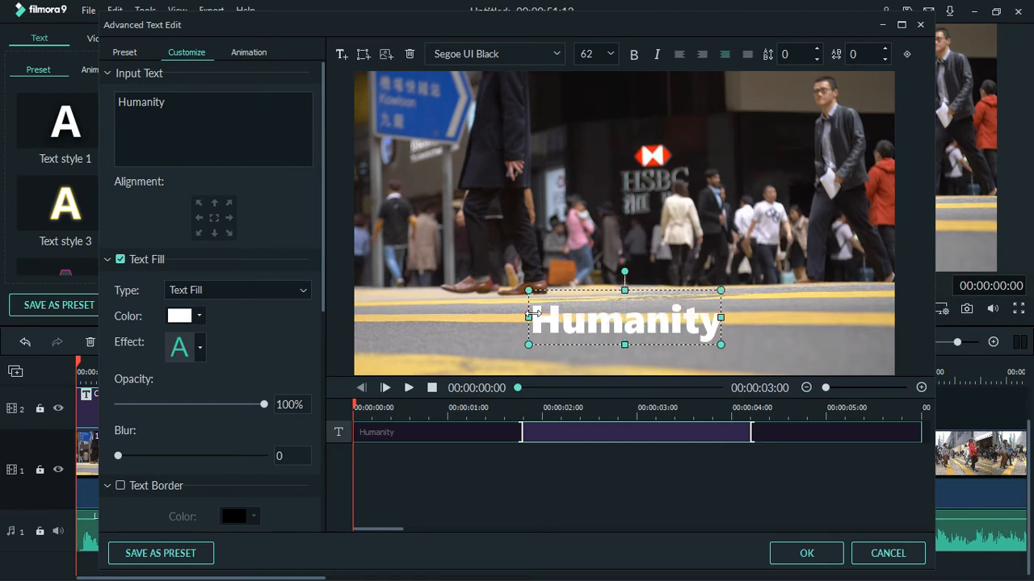
- Enable a text border on the "Humanity" title and color it light yellow-green
drag(322, 267, 320, 372)
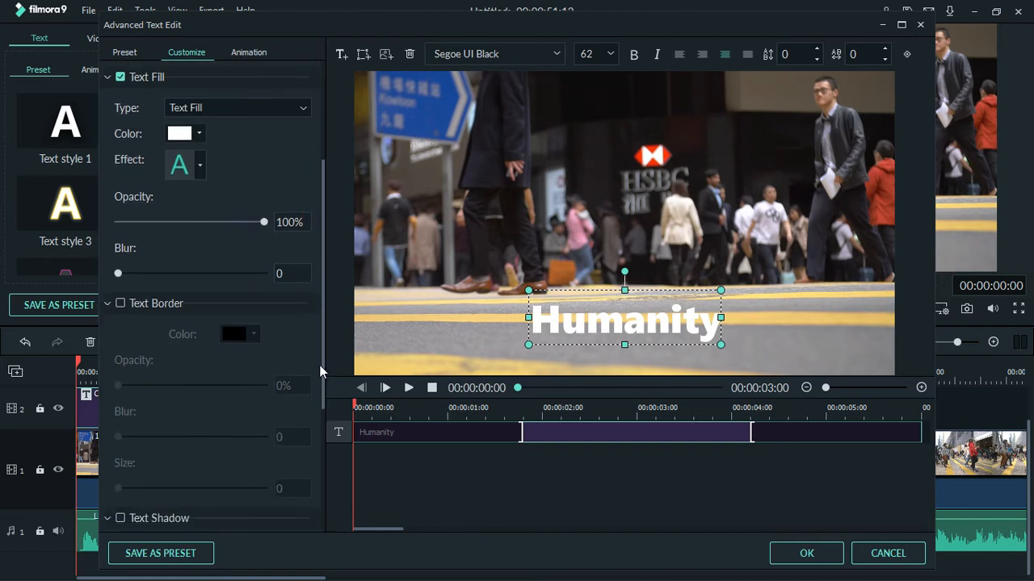
click(120, 303)
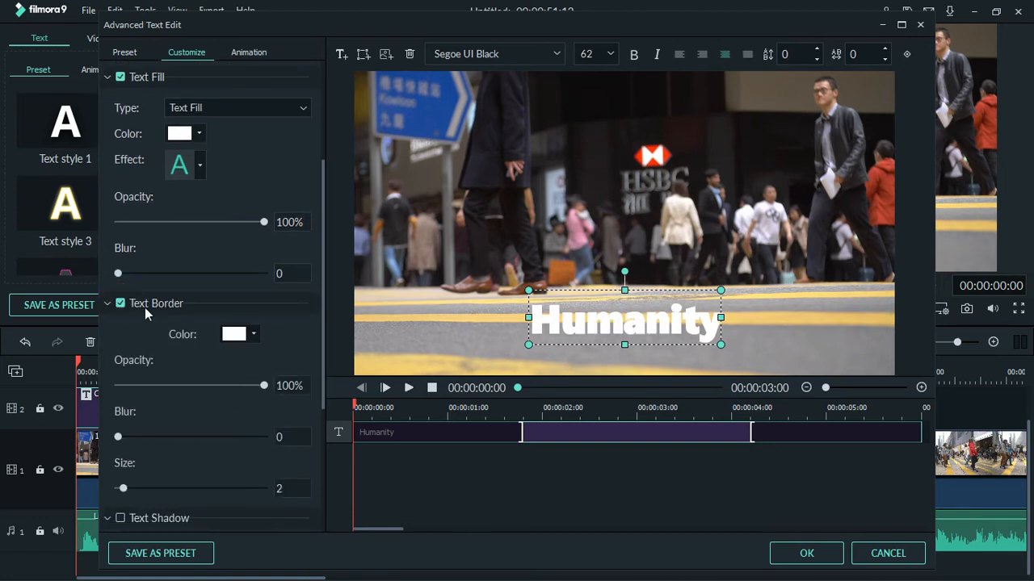
click(225, 335)
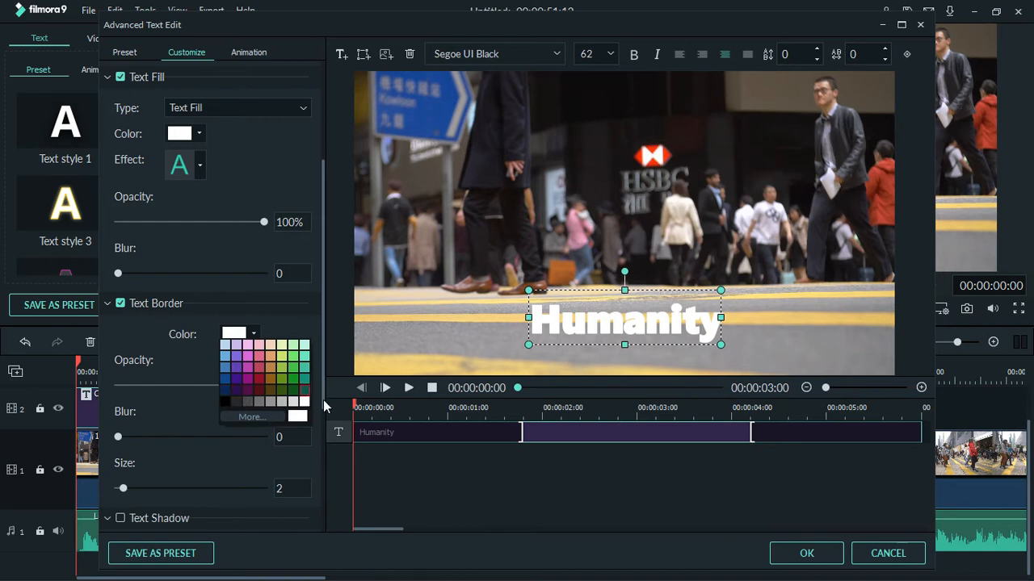
click(287, 365)
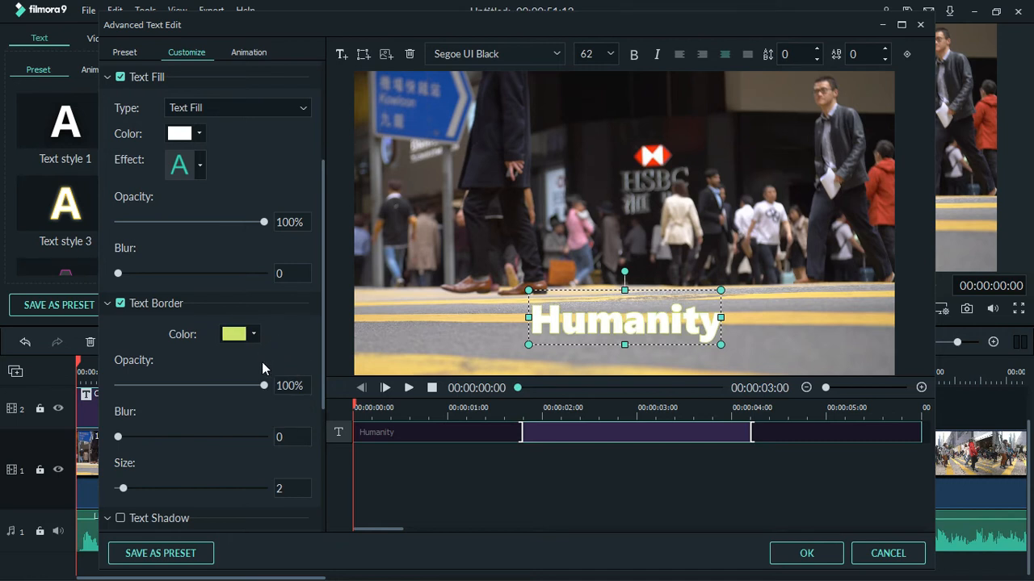
- Change the text border to the custom dark yellow #a89c15 and set its size to 5
click(238, 340)
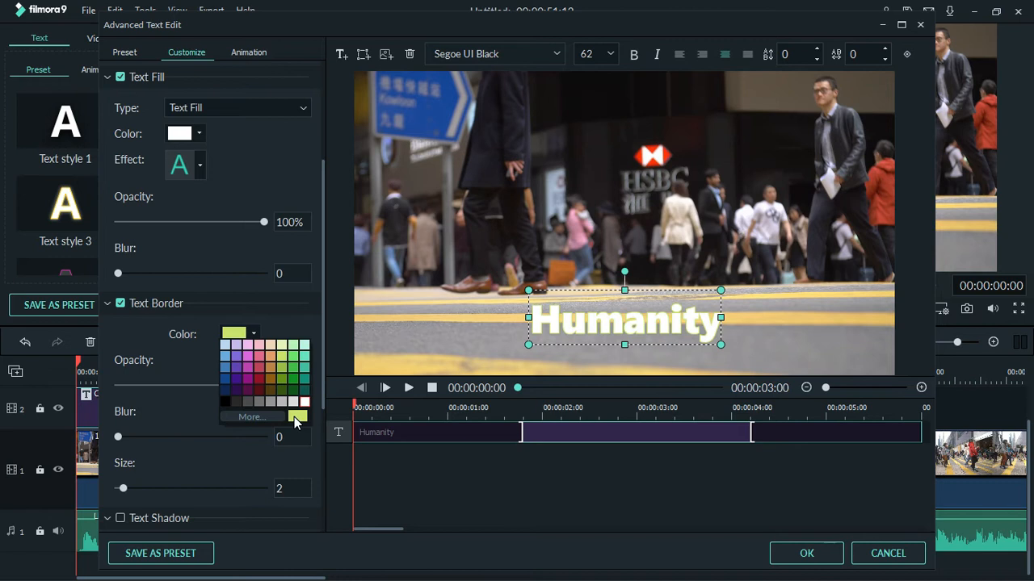
click(277, 416)
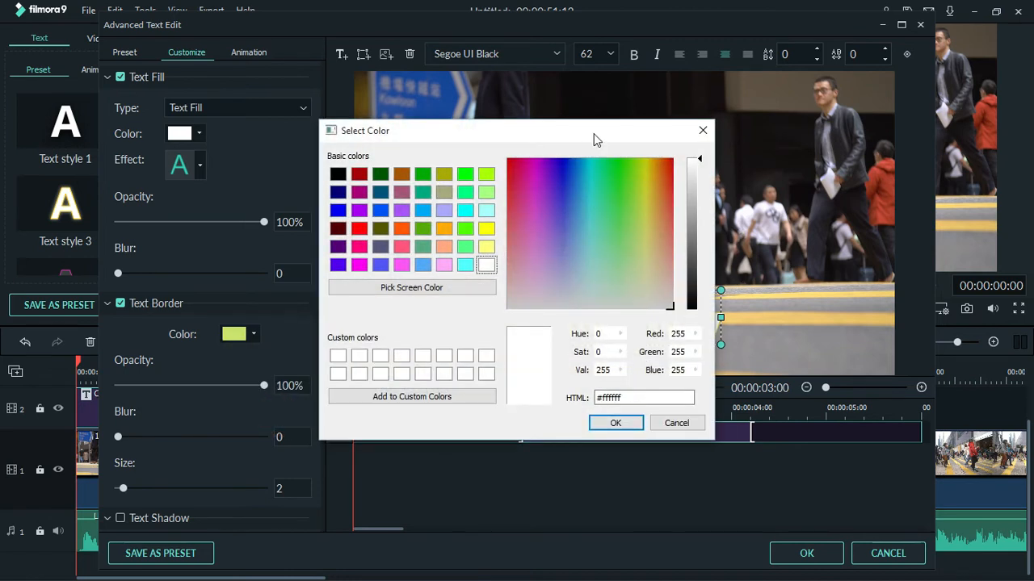
drag(593, 139, 288, 145)
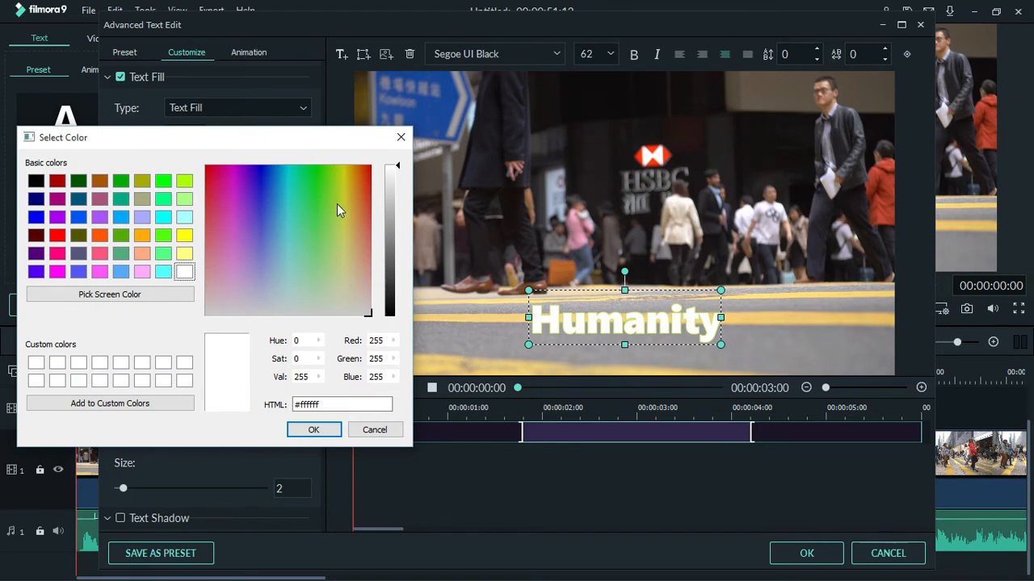
click(186, 254)
click(185, 236)
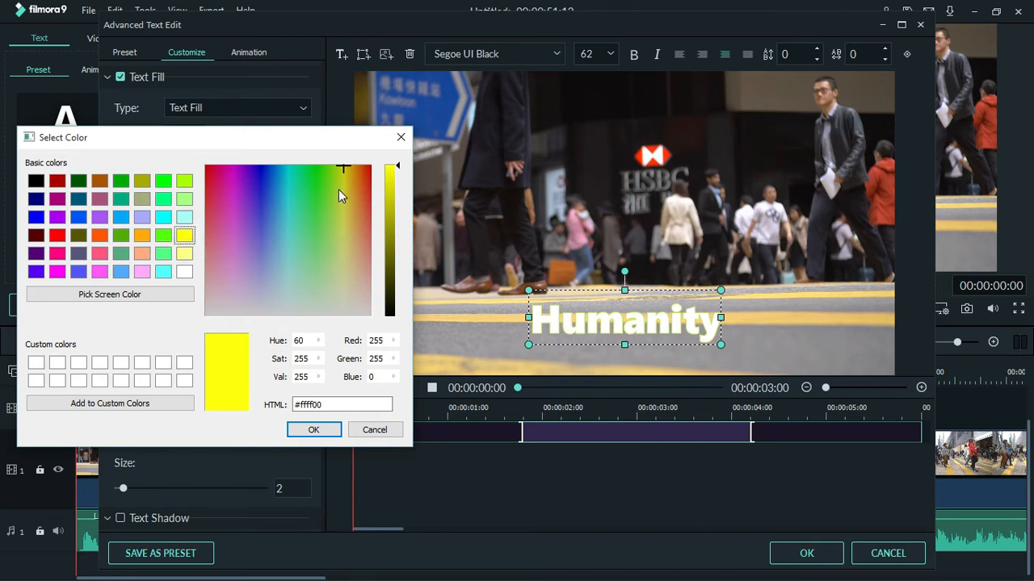
click(346, 185)
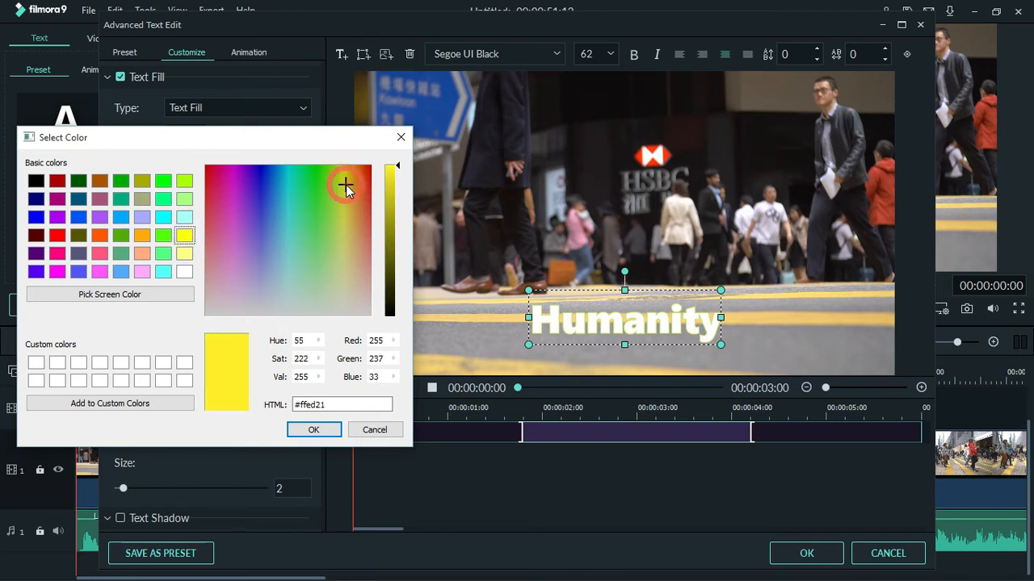
click(389, 184)
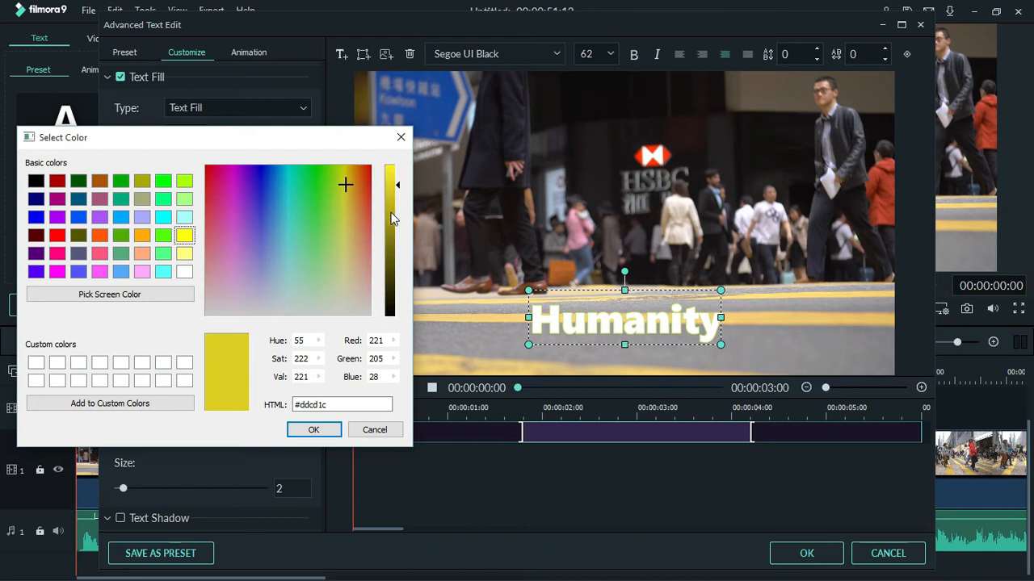
click(391, 216)
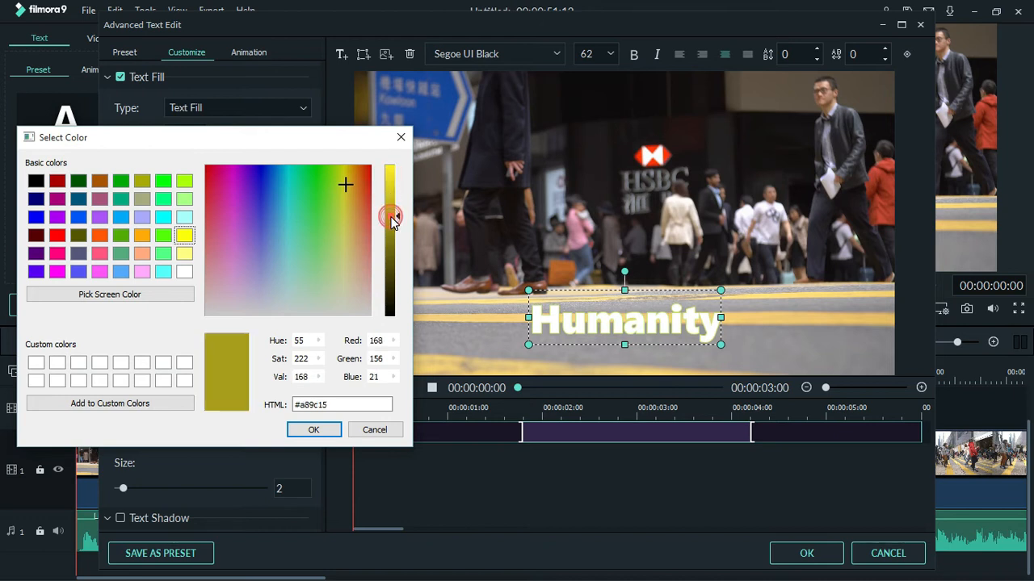
click(327, 430)
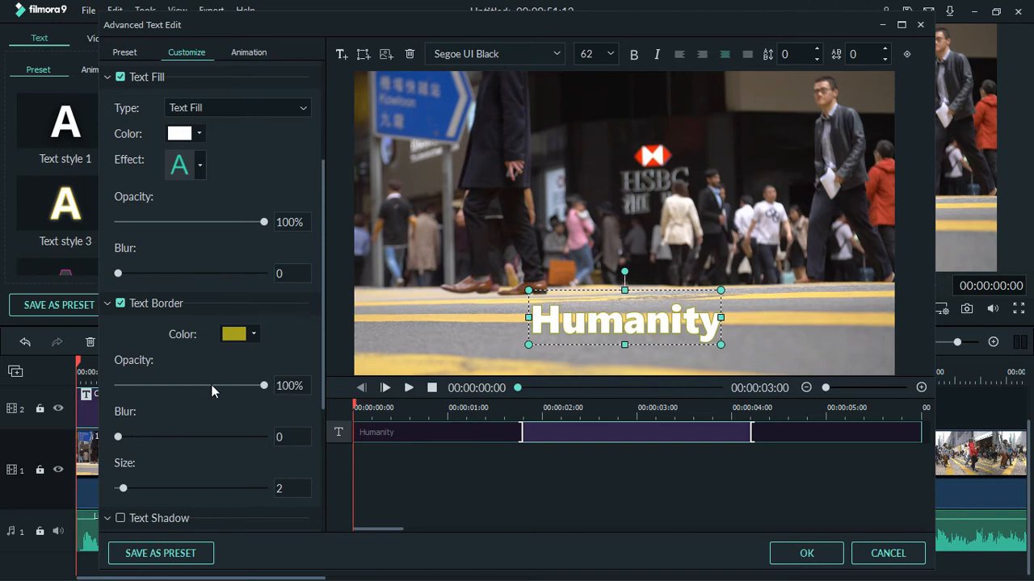
mouse_move(124, 486)
mouse_down()
mouse_move(147, 489)
mouse_move(134, 493)
mouse_up()
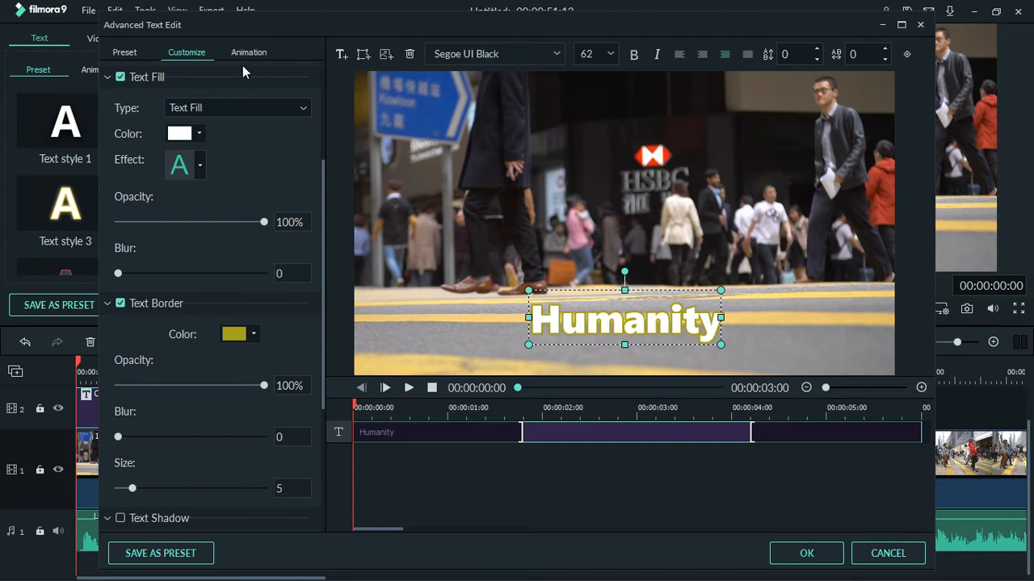
- Apply the advanced edits to the opening title and play the first seconds to check it
click(126, 54)
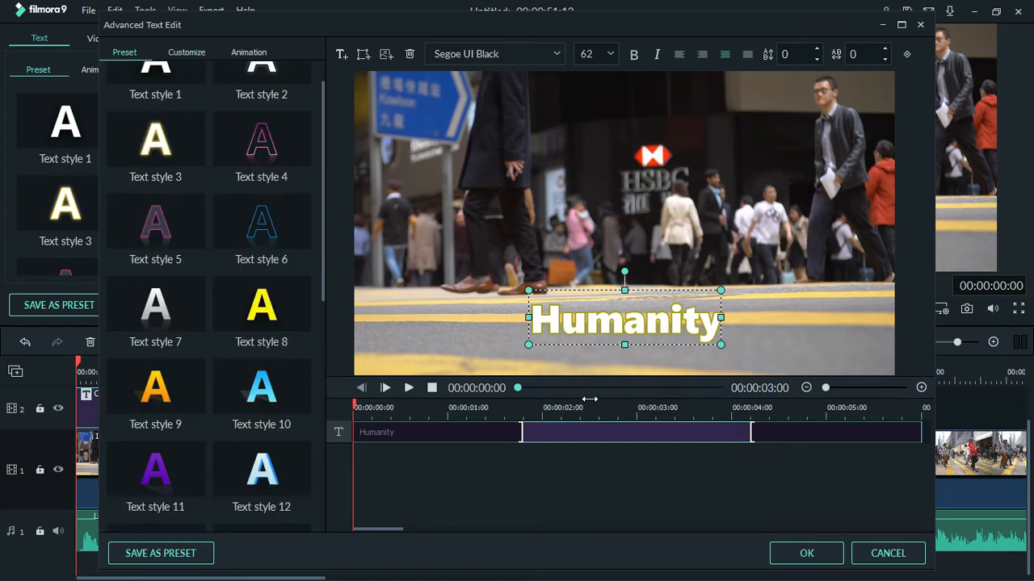
click(806, 557)
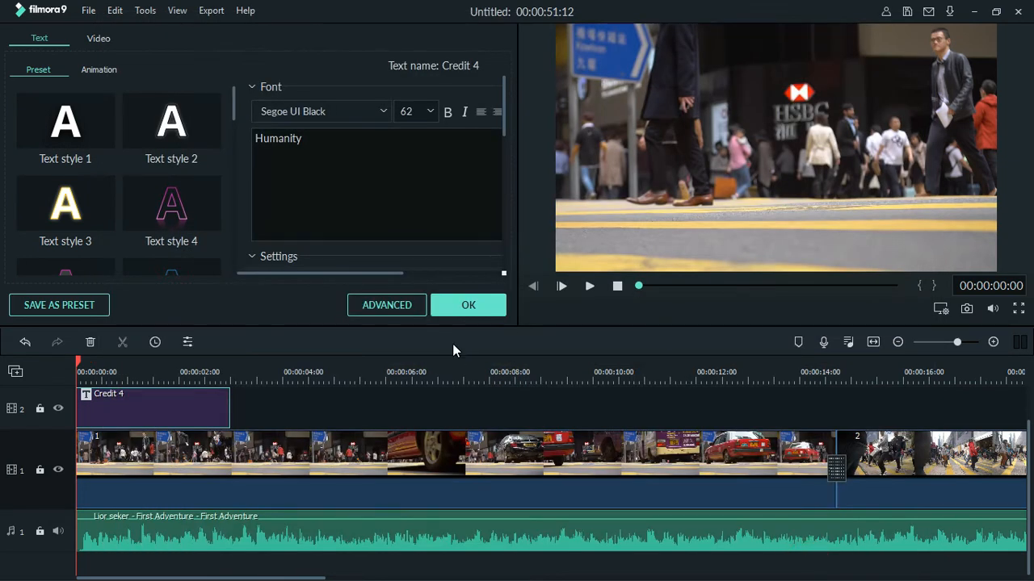
click(443, 307)
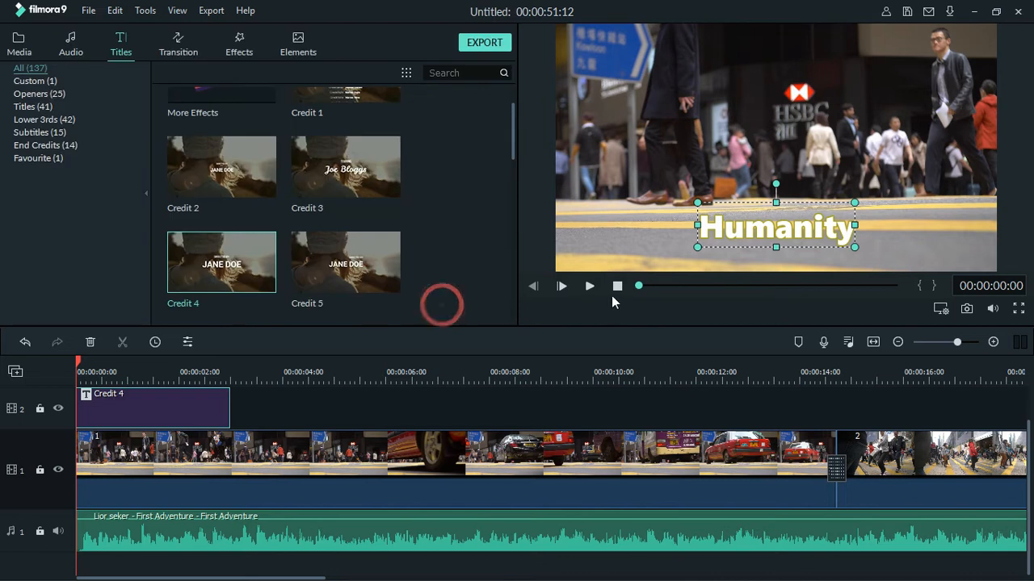
click(591, 290)
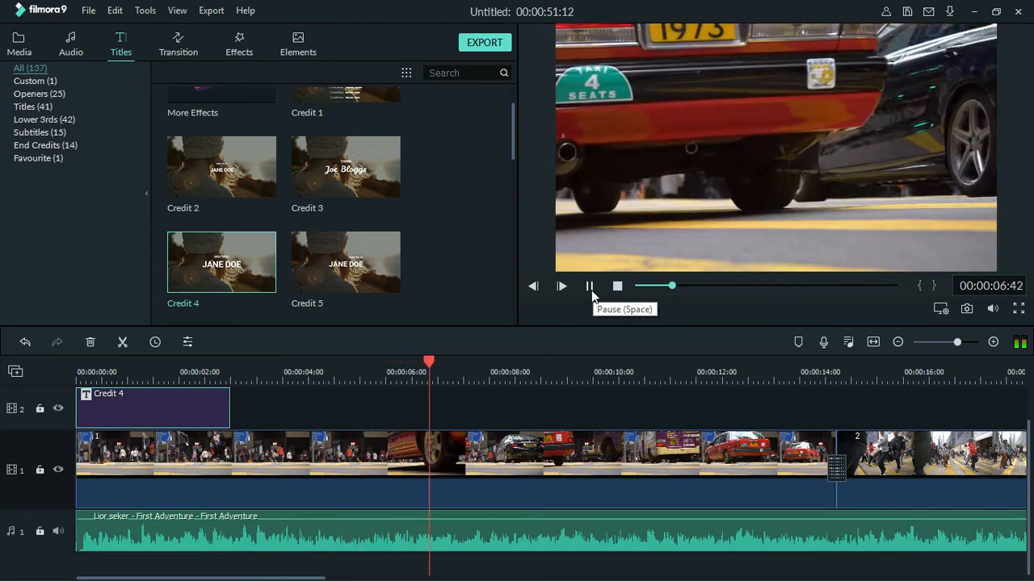
click(589, 286)
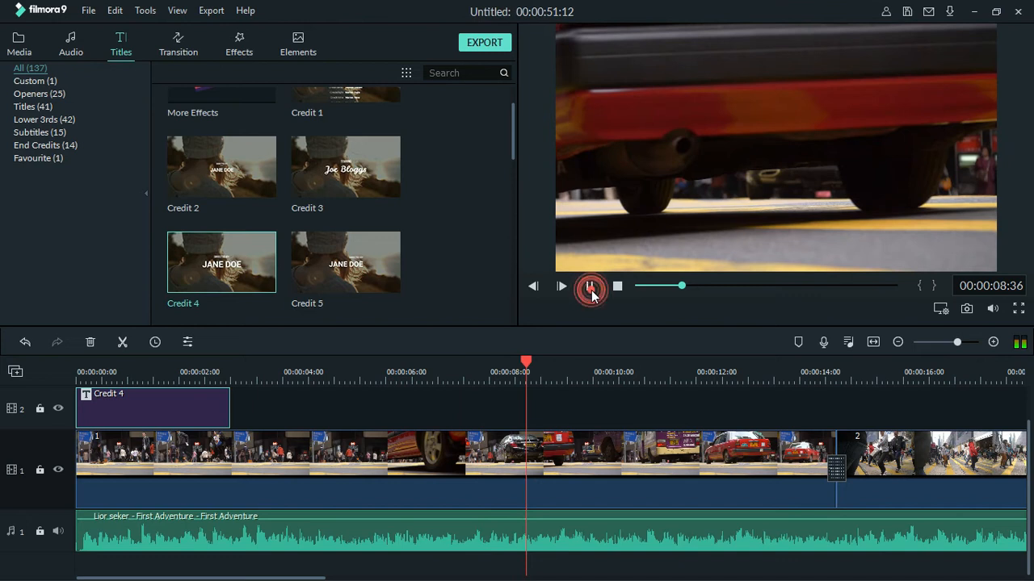
- Extend the opening title clip to about 5 seconds and play its ending
click(294, 372)
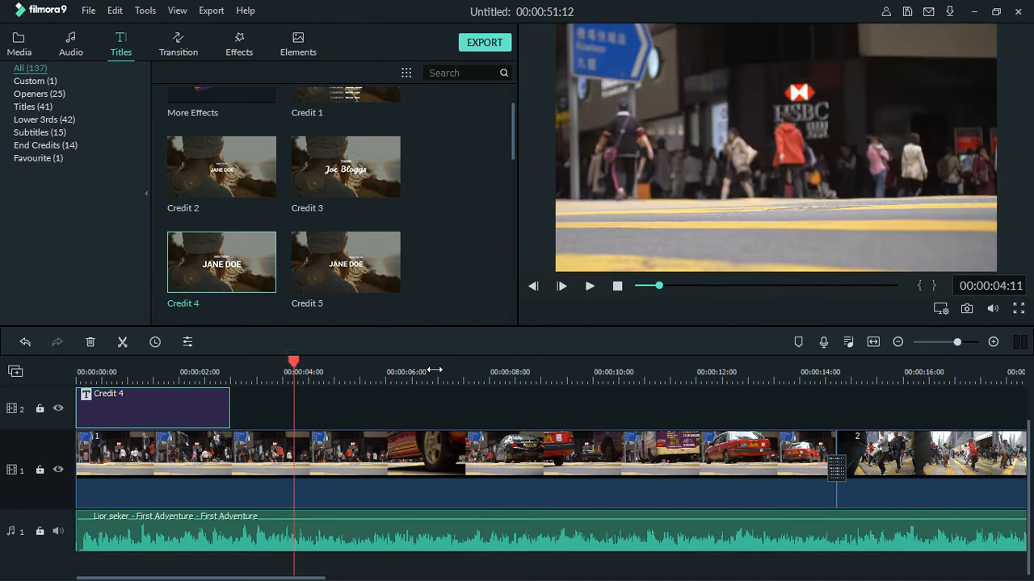
drag(231, 401, 342, 401)
click(590, 286)
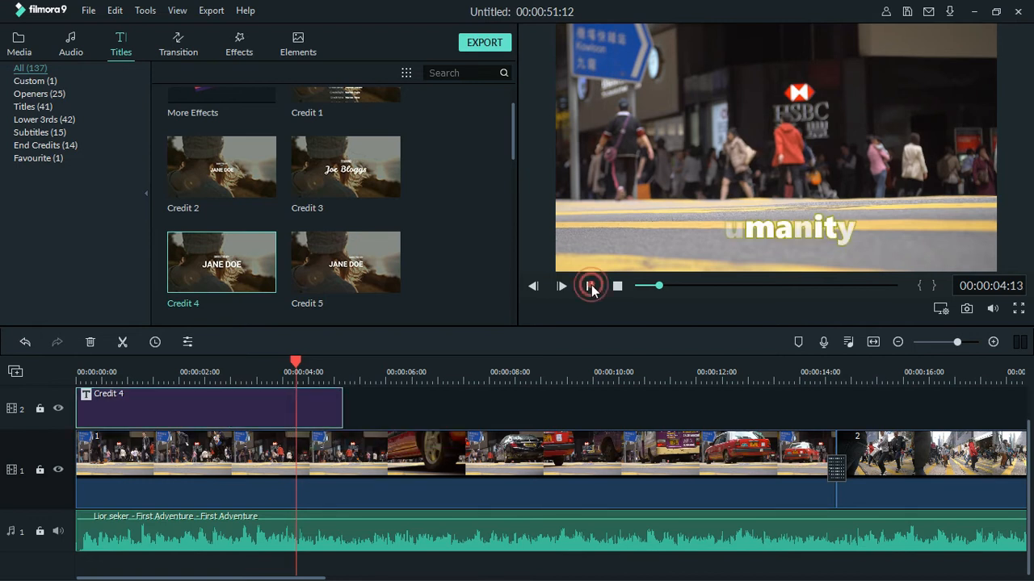
click(590, 287)
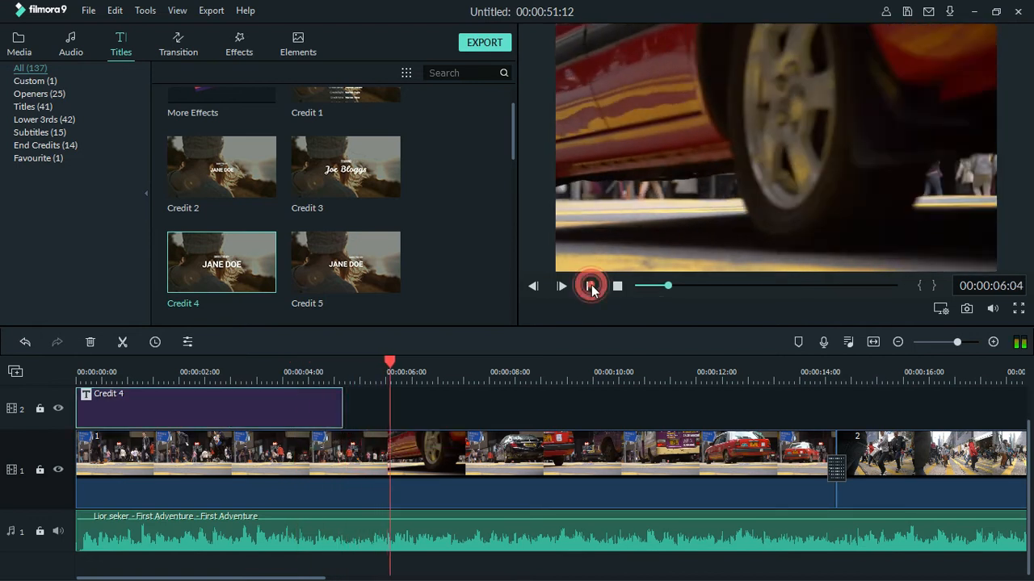
- Extend the "Humanity" title clip to about 6 seconds and play its ending
drag(342, 403, 381, 404)
click(303, 373)
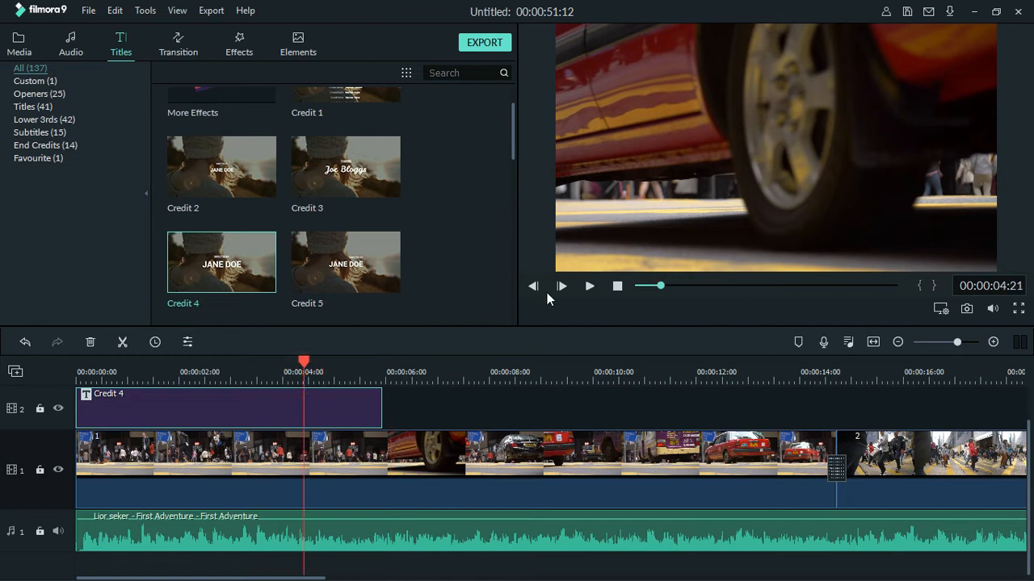
click(590, 286)
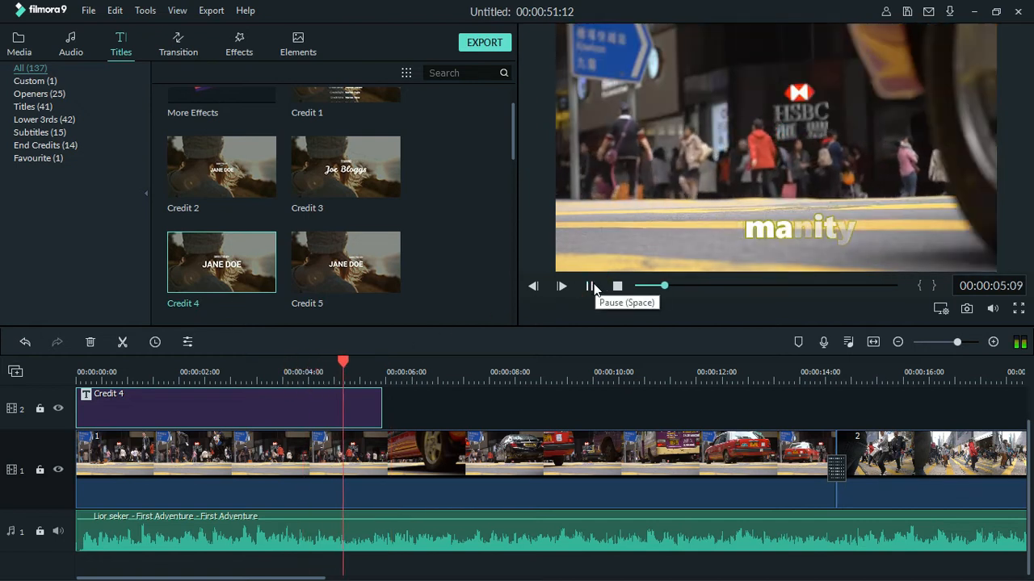
click(592, 287)
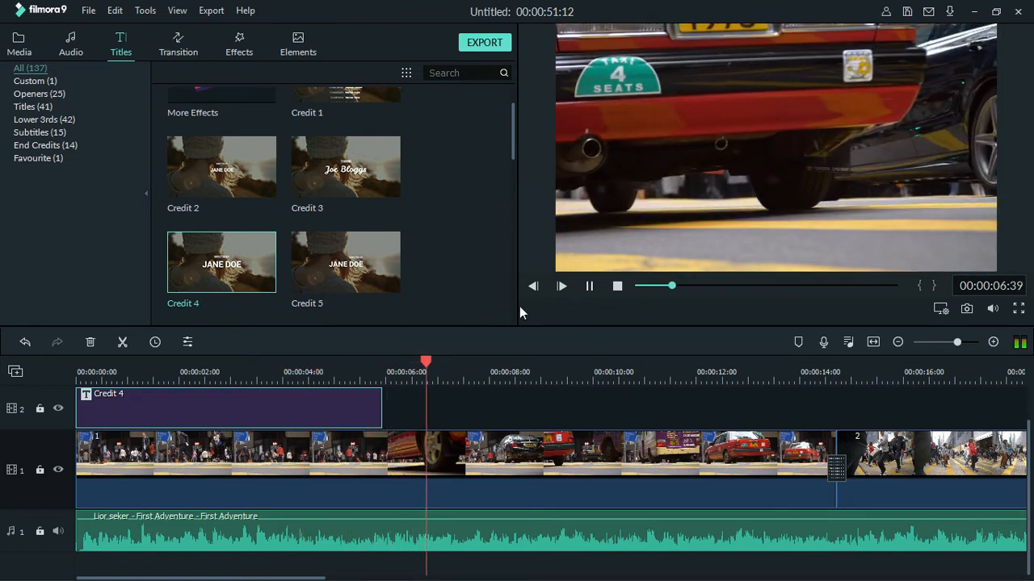
- Shorten the opening title clip to about 5.4 seconds in small trims, replaying its ending after each one
drag(381, 412, 369, 410)
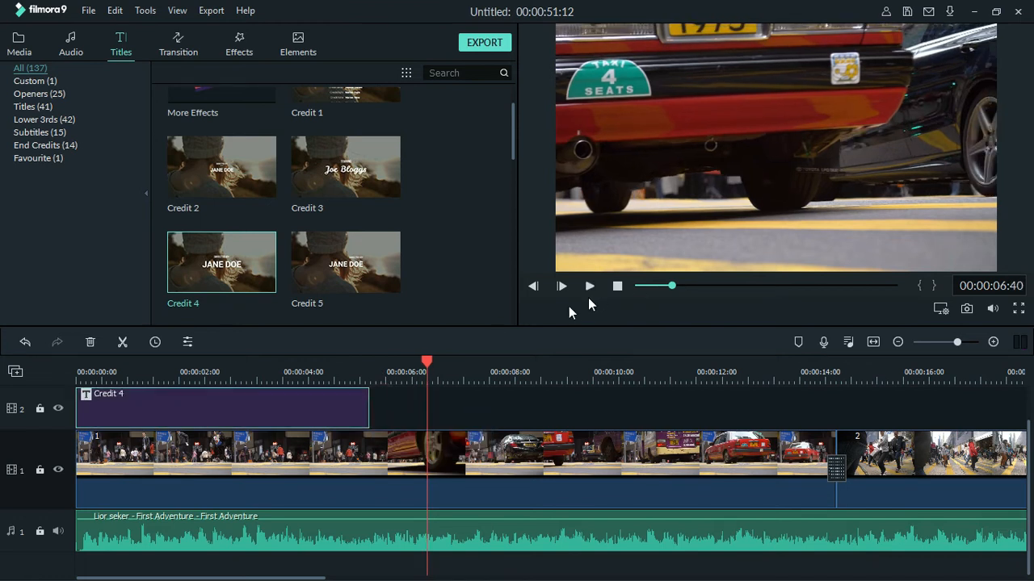
click(327, 370)
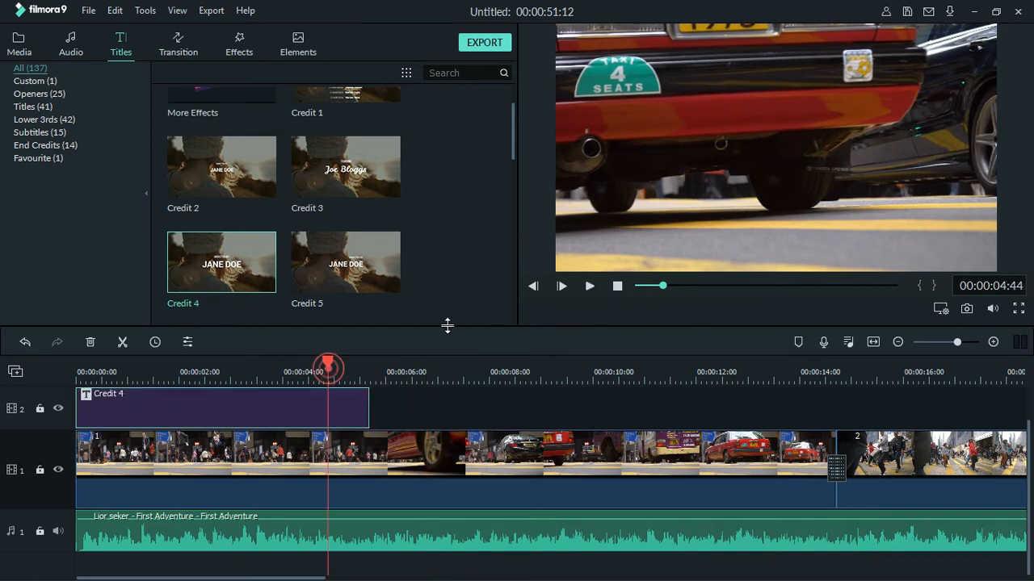
click(590, 286)
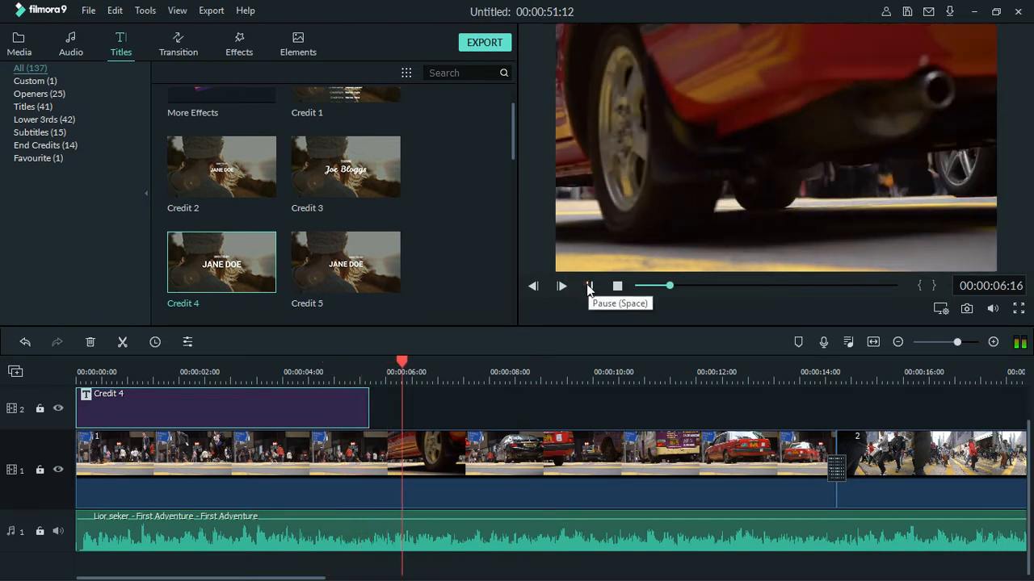
click(589, 286)
drag(369, 408, 362, 408)
click(334, 367)
click(590, 287)
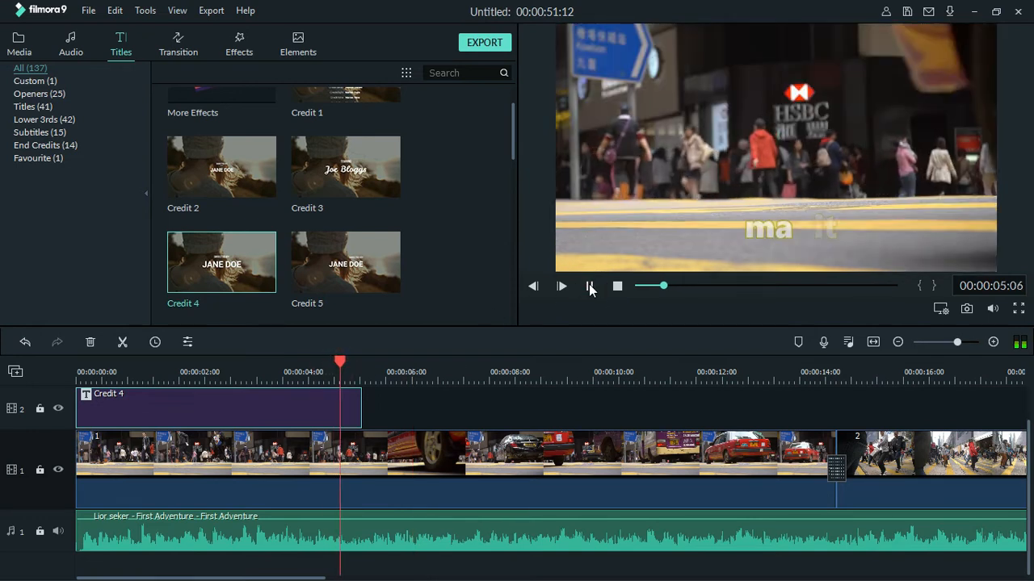
click(590, 286)
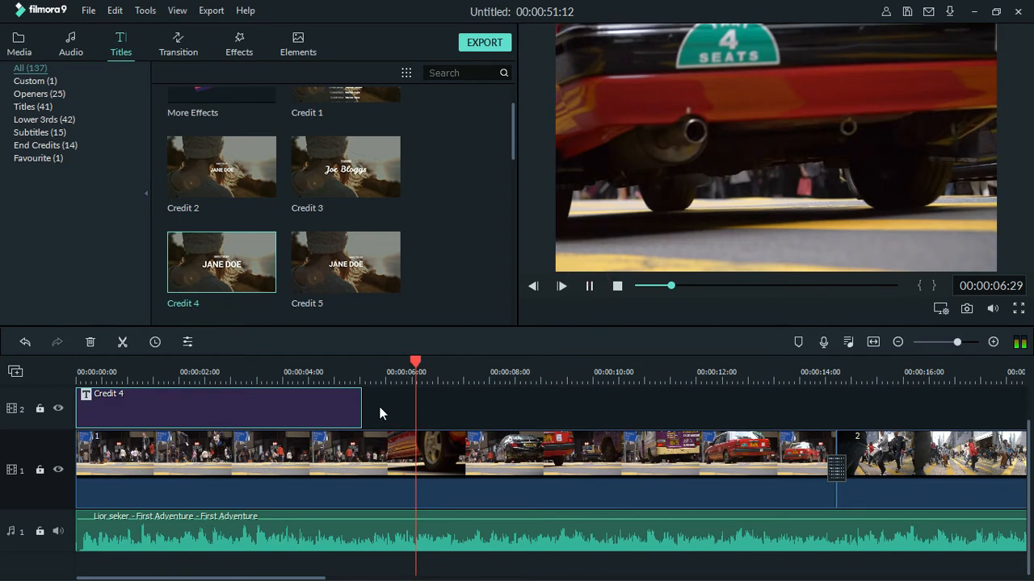
drag(361, 411, 358, 411)
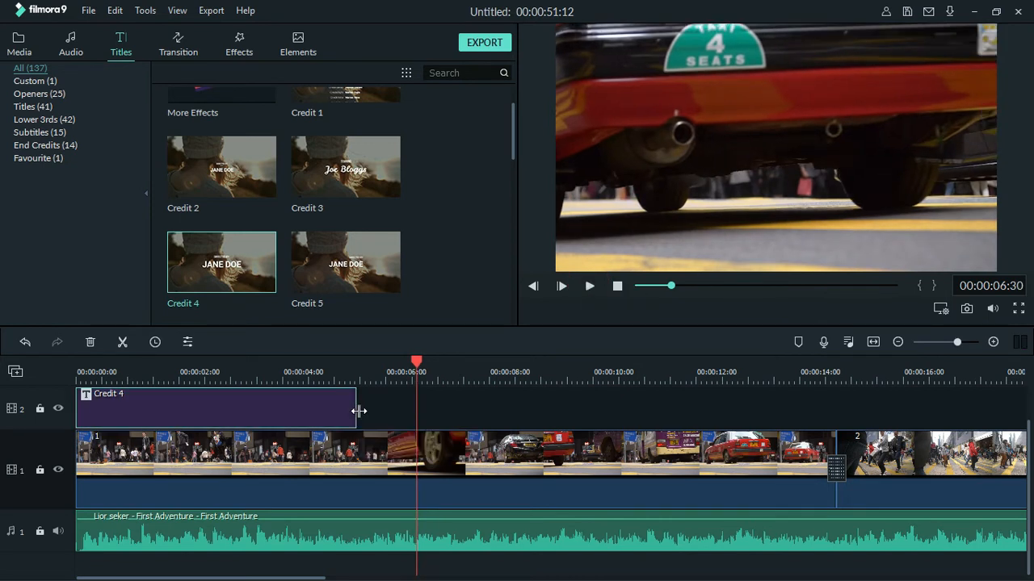
click(311, 372)
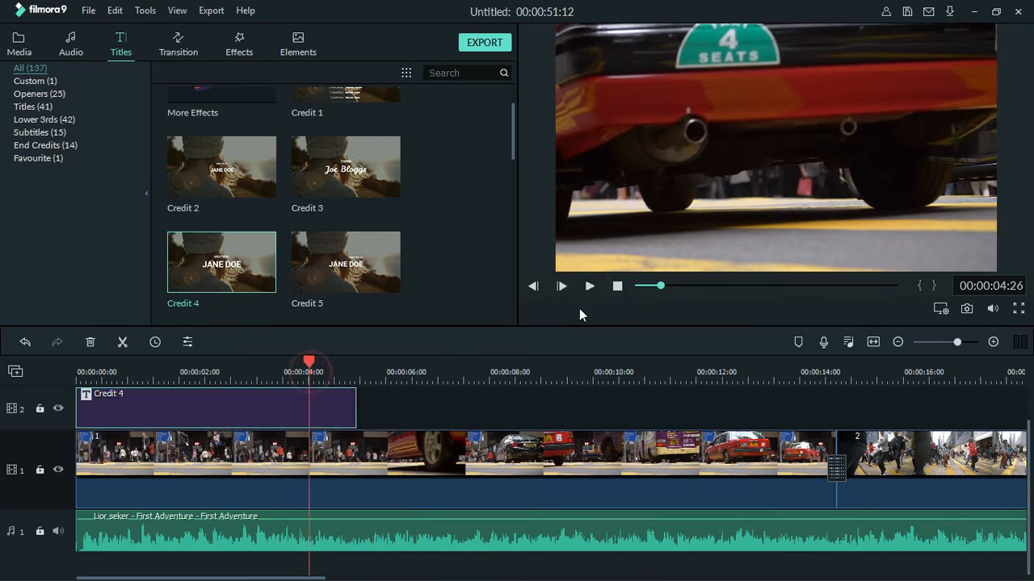
click(590, 287)
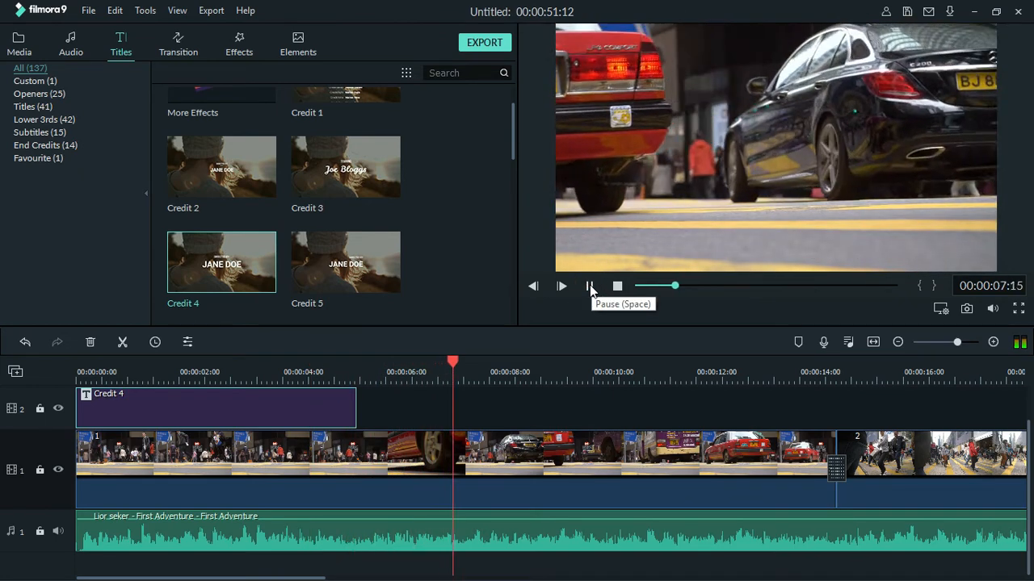
key(alt+f)
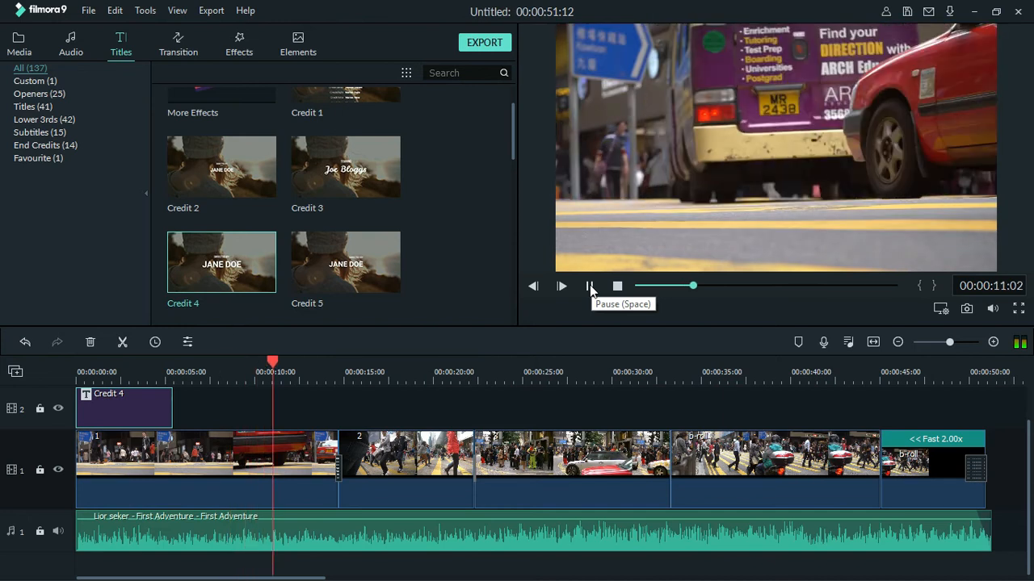
click(589, 287)
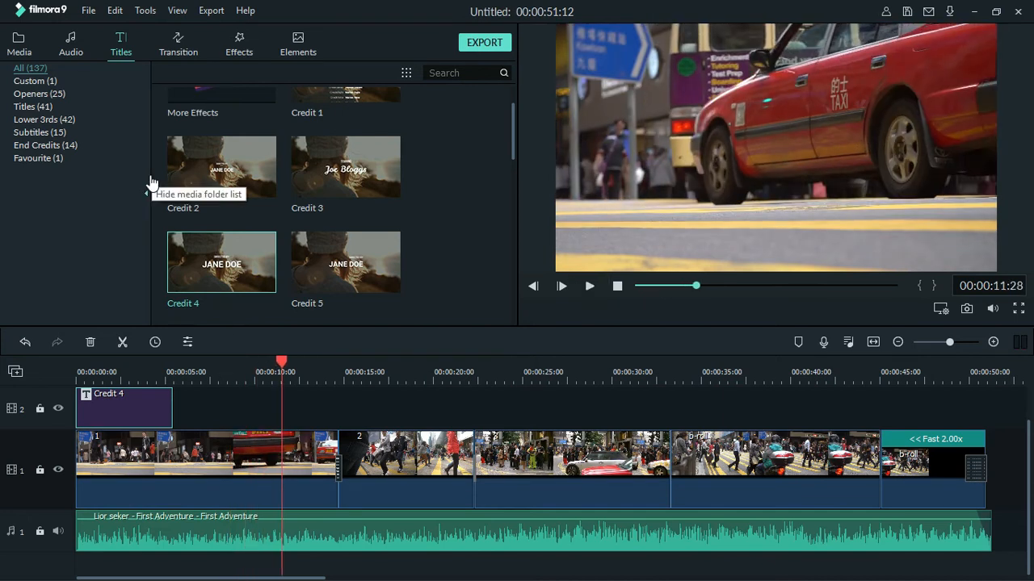
- Apply the 70s filter effect to clip 1 on the first video track
click(242, 52)
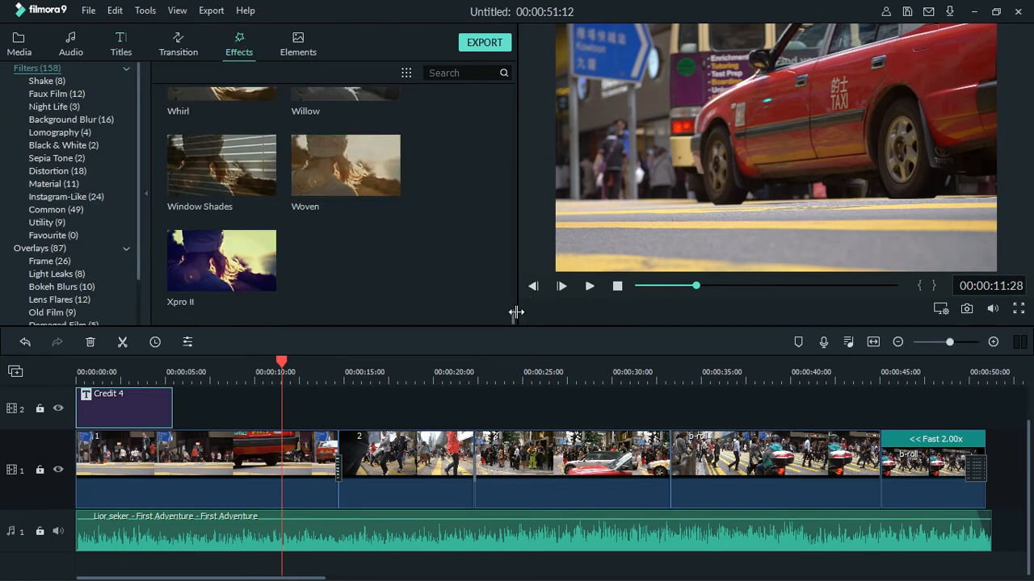
drag(514, 317, 511, 100)
click(512, 92)
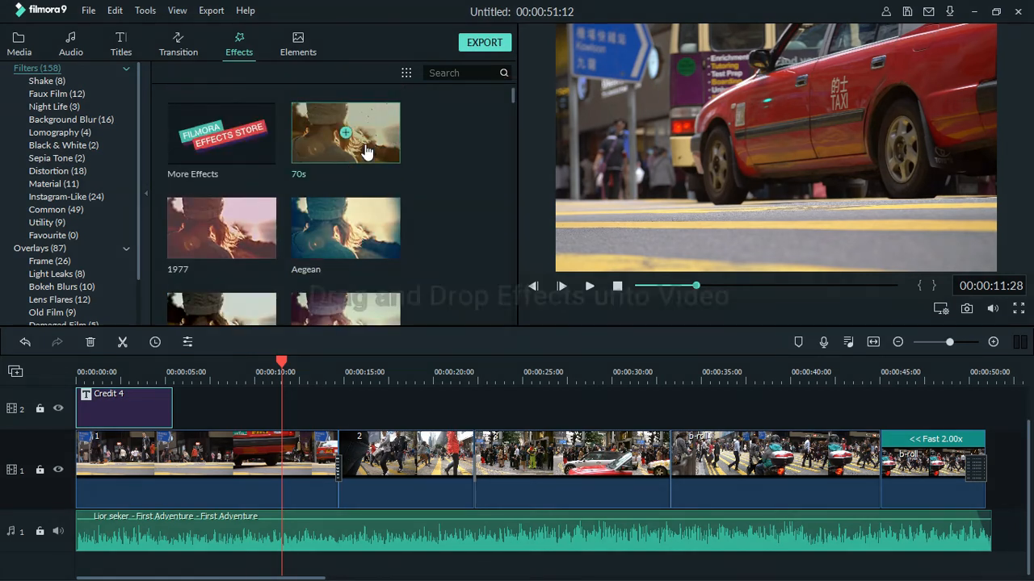
drag(365, 151, 123, 455)
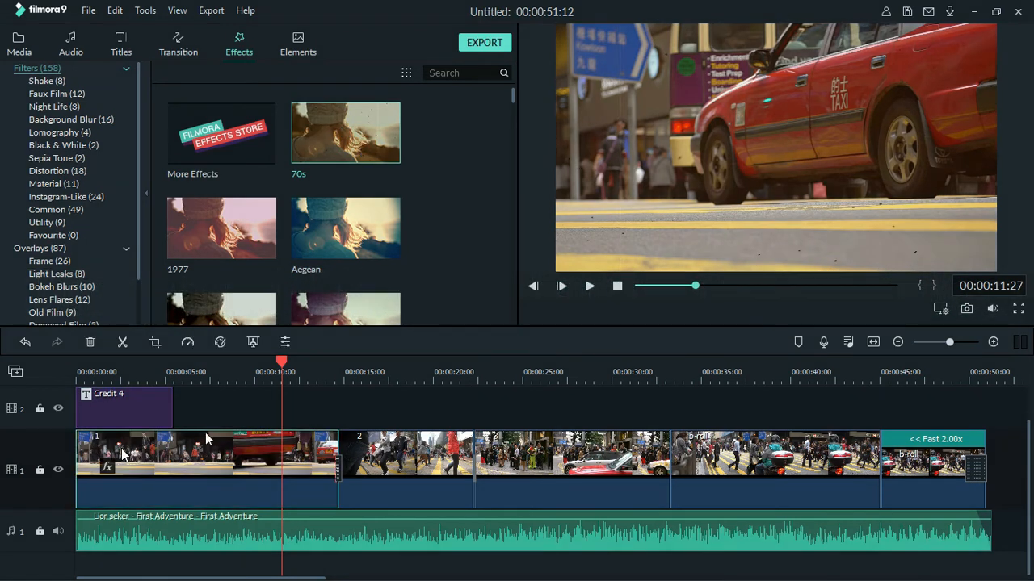
- Compare clip 1 with and without the 70s filter using undo and redo, and play the opening seconds with it restored
key(ctrl+z)
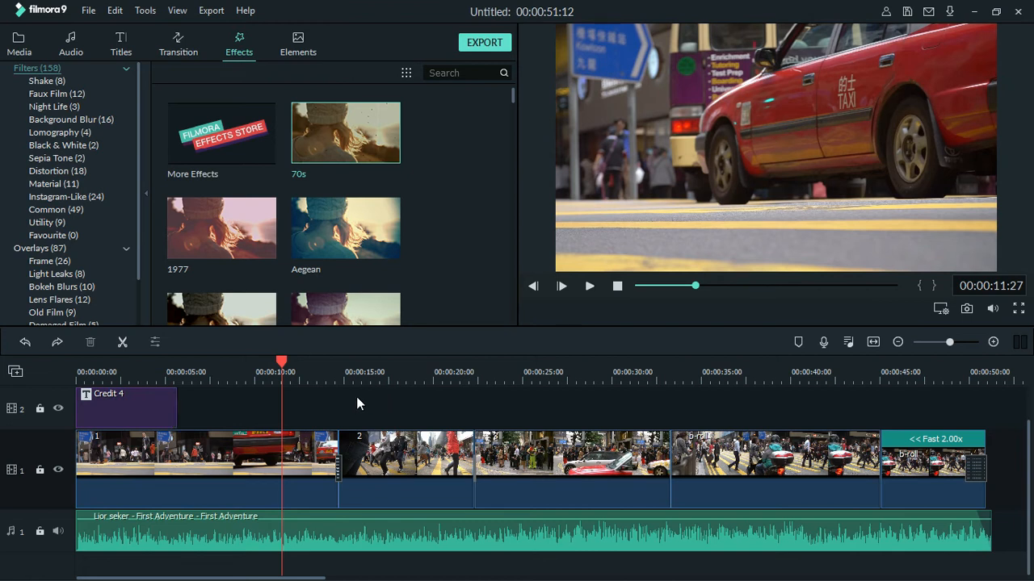
key(ctrl+y)
key(ctrl+z)
key(ctrl+y)
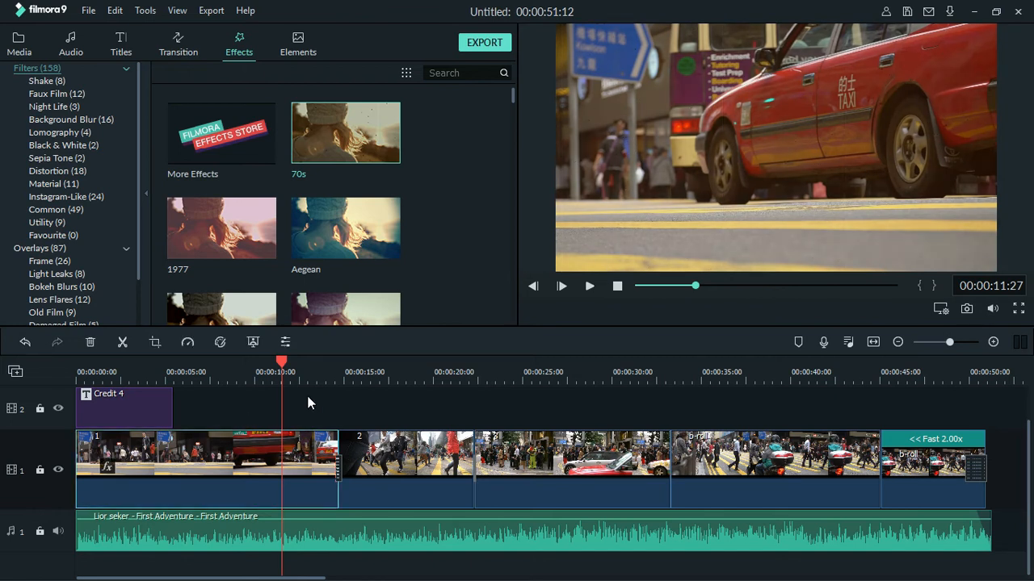
key(Home)
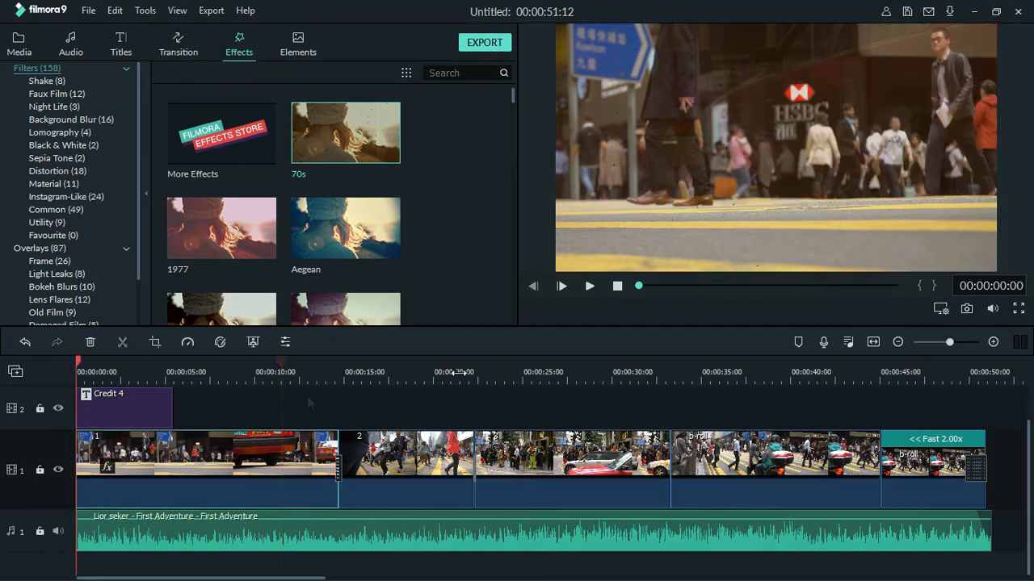
click(592, 290)
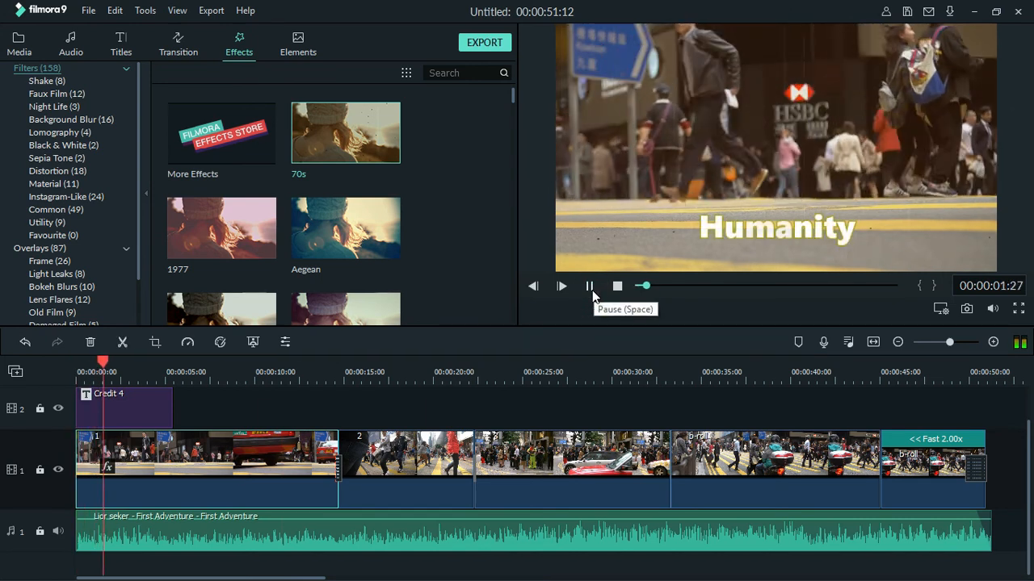
click(592, 290)
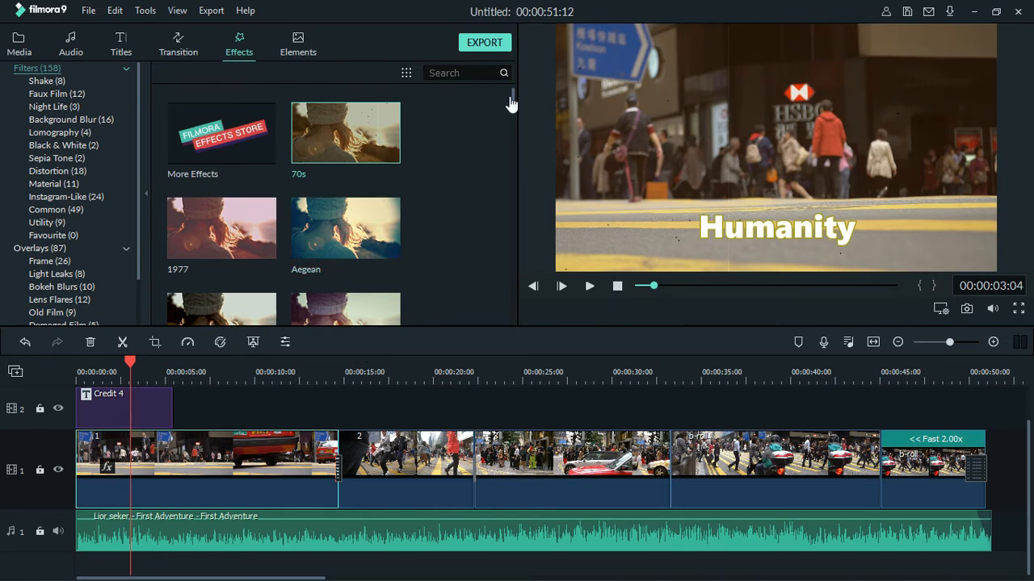
- Apply the Bad TV Signal filter to clip 2 and play the timeline from about 12 seconds
mouse_move(515, 103)
mouse_down()
mouse_move(513, 120)
mouse_move(512, 110)
mouse_up()
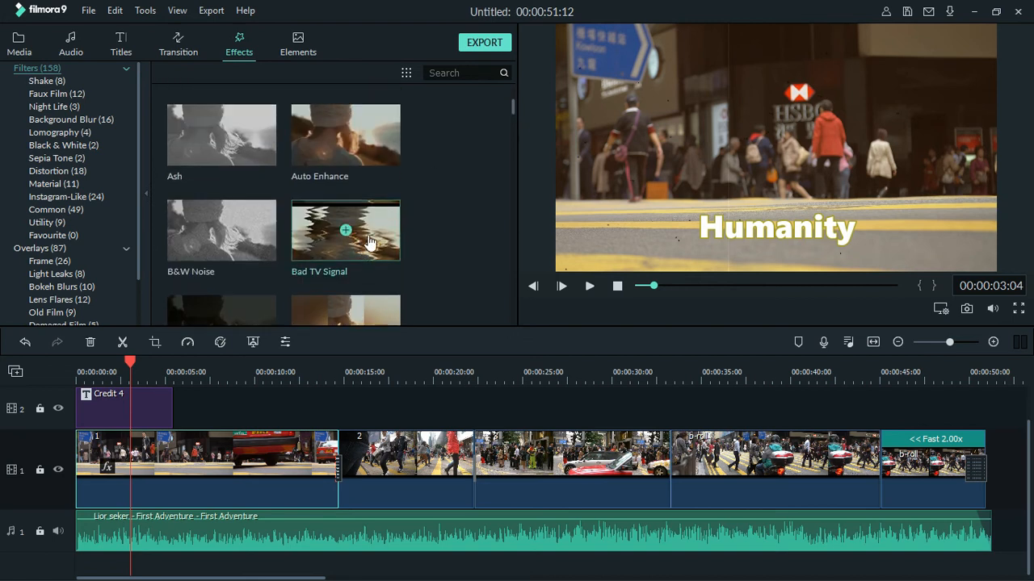
drag(363, 241, 375, 275)
drag(388, 426, 383, 490)
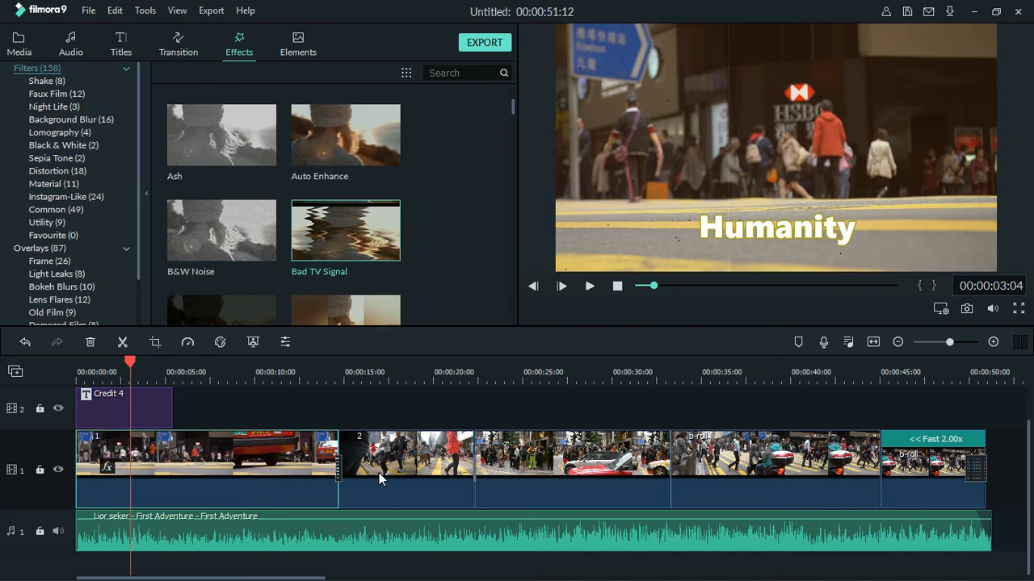
mouse_move(366, 244)
drag(381, 345, 368, 460)
click(293, 368)
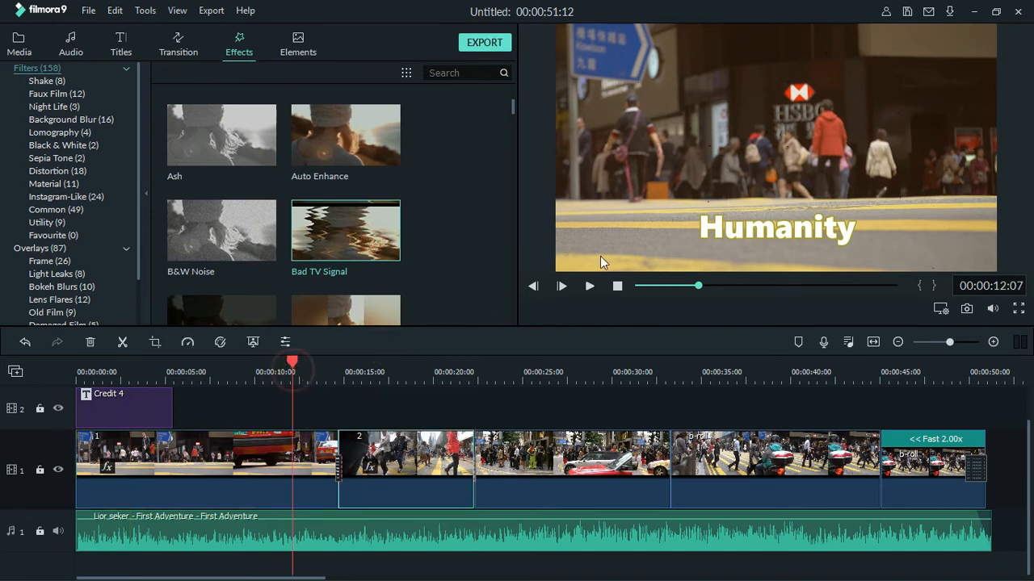
click(590, 286)
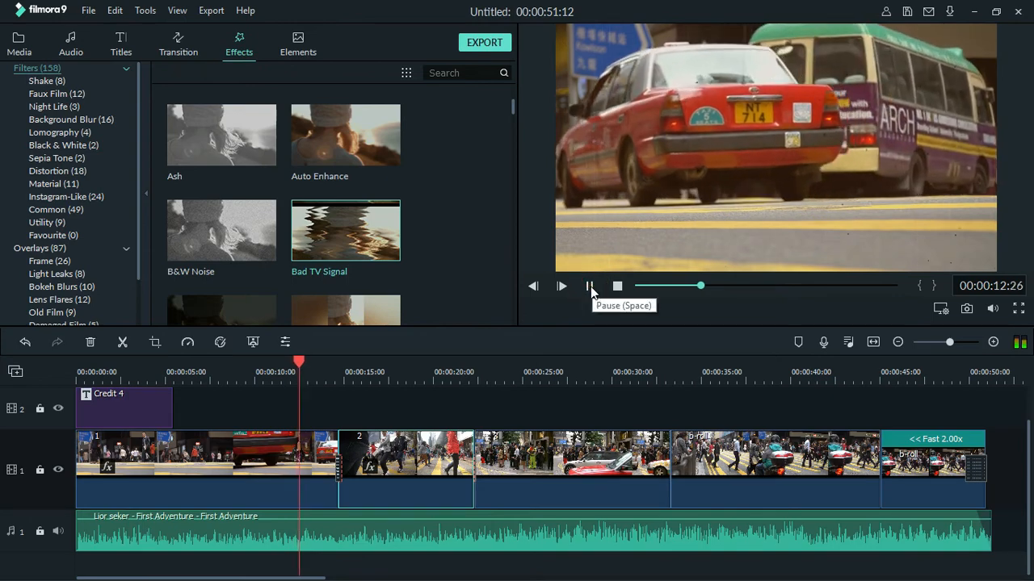
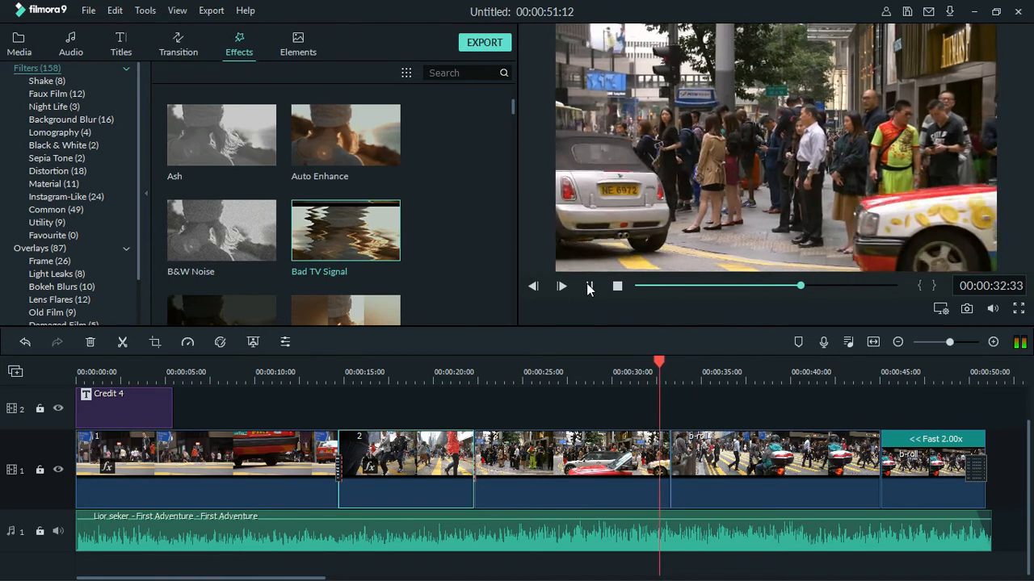
key(space)
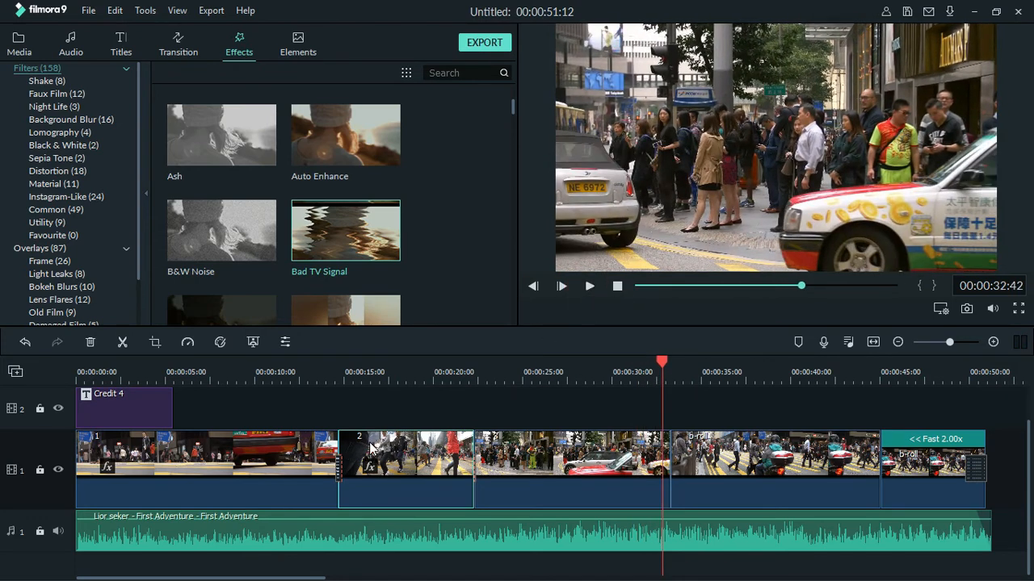
- Undo the Bad TV Signal filter on clip 2 and split that clip at 00:00:14:49, just after its opening transition
click(345, 373)
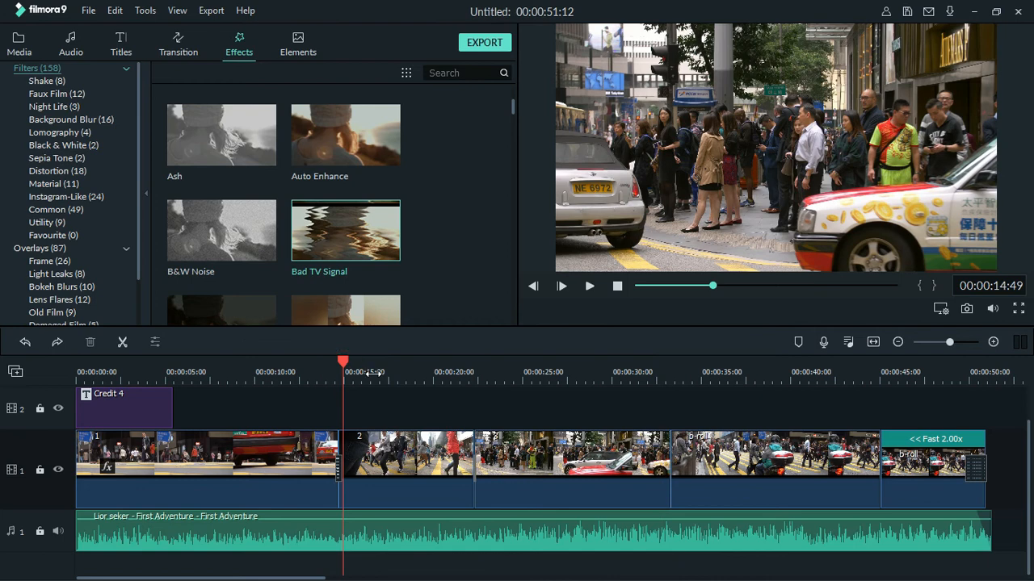
key(ctrl+z)
drag(429, 377, 462, 376)
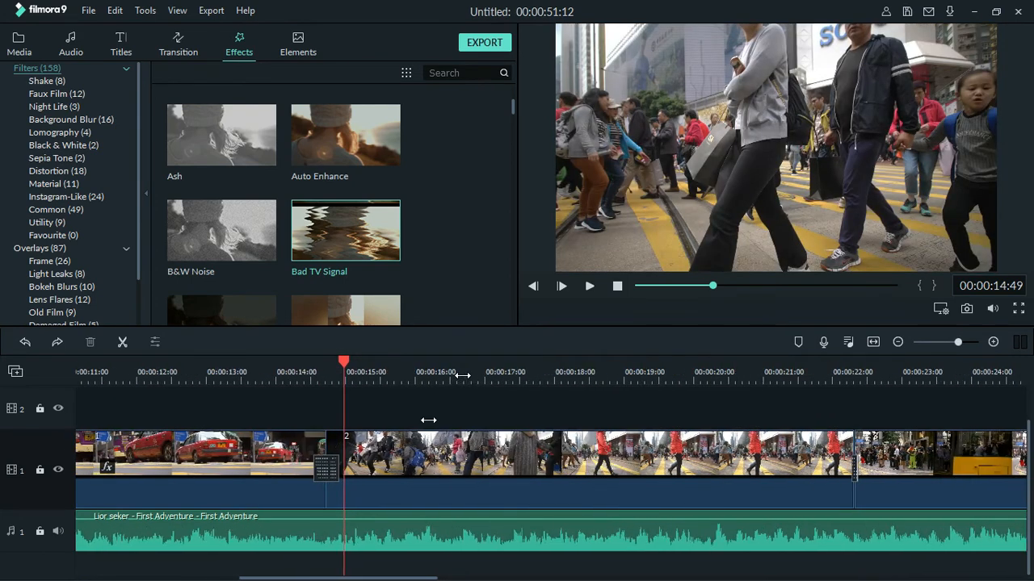
click(25, 46)
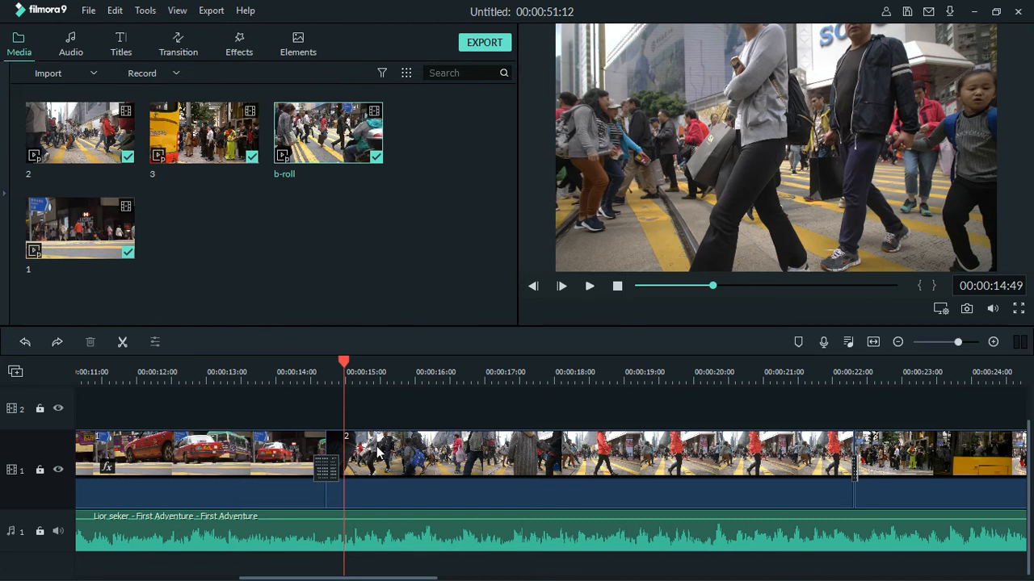
click(380, 457)
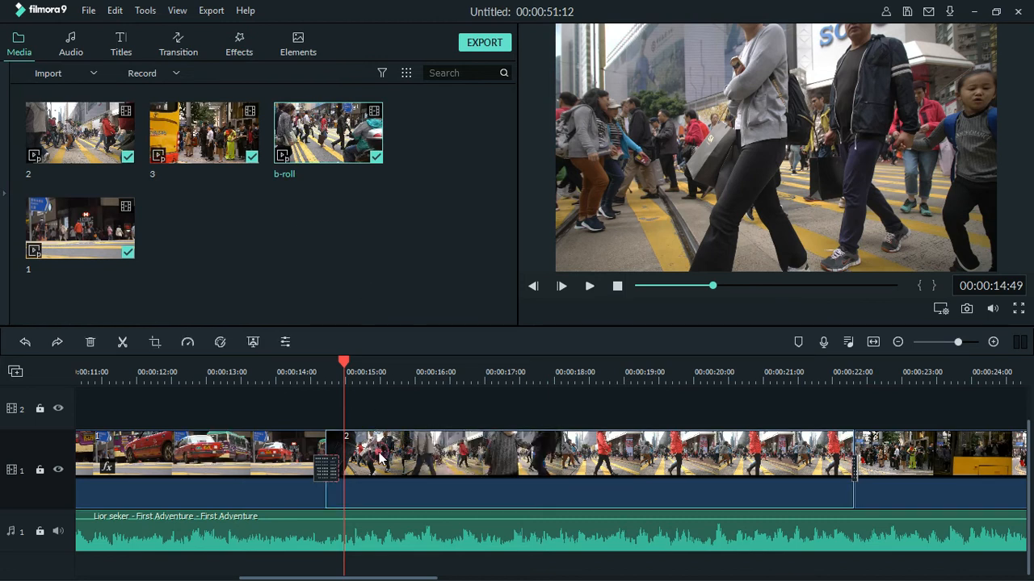
click(123, 341)
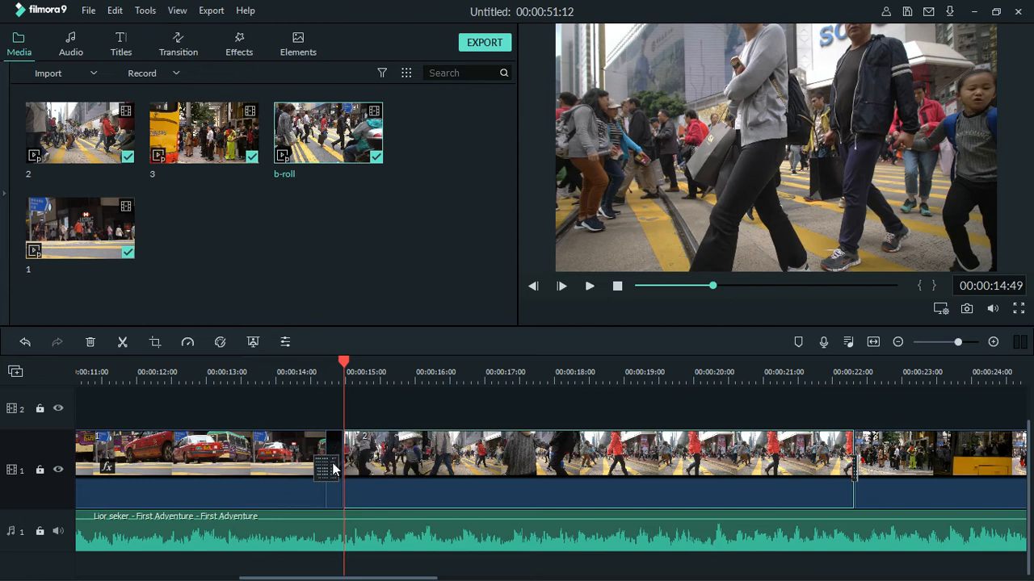
- Search the transitions for "diss" and place Dissolve on the new cut in clip 2
click(179, 47)
click(450, 74)
text(d)
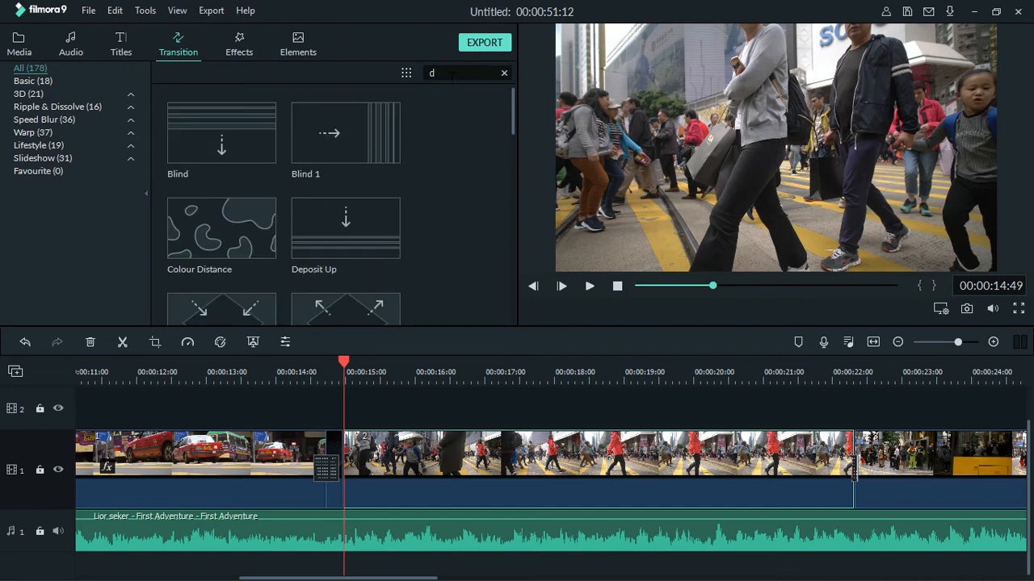
text(iss)
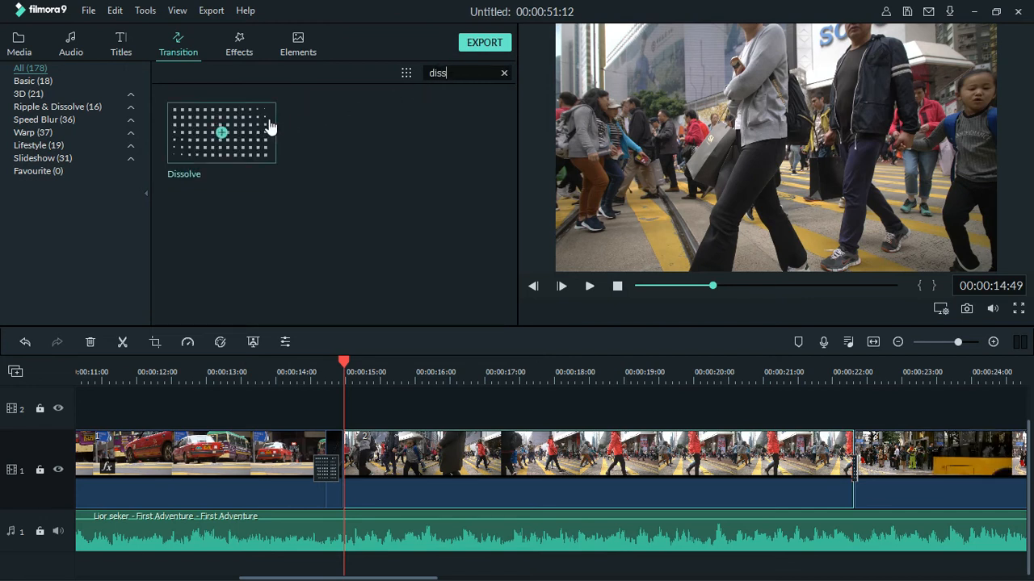
drag(271, 128, 343, 465)
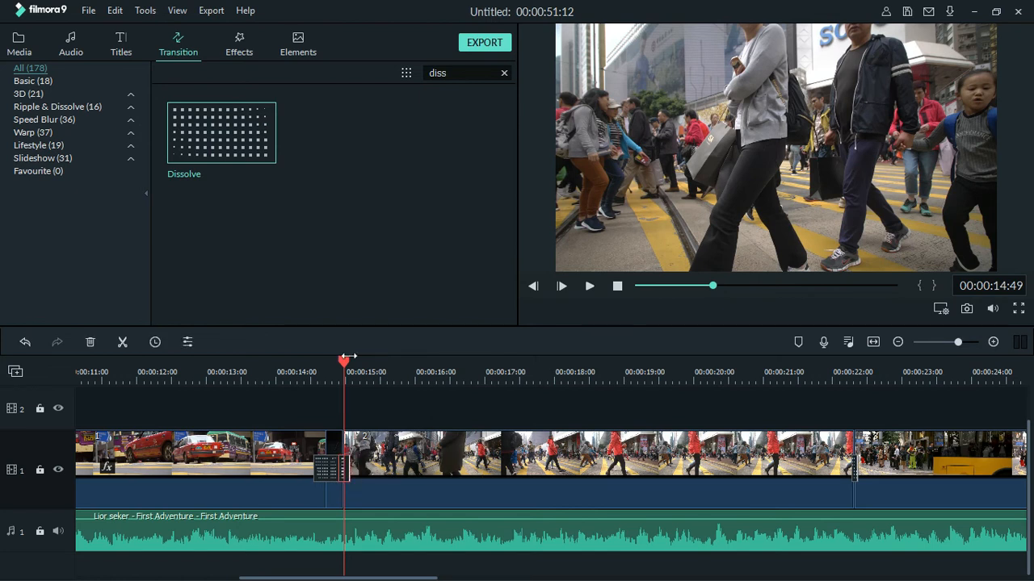
- Apply the Bad TV Signal filter to the short split segment of clip 2 and play the timeline from 00:00:13:46
drag(344, 361, 272, 376)
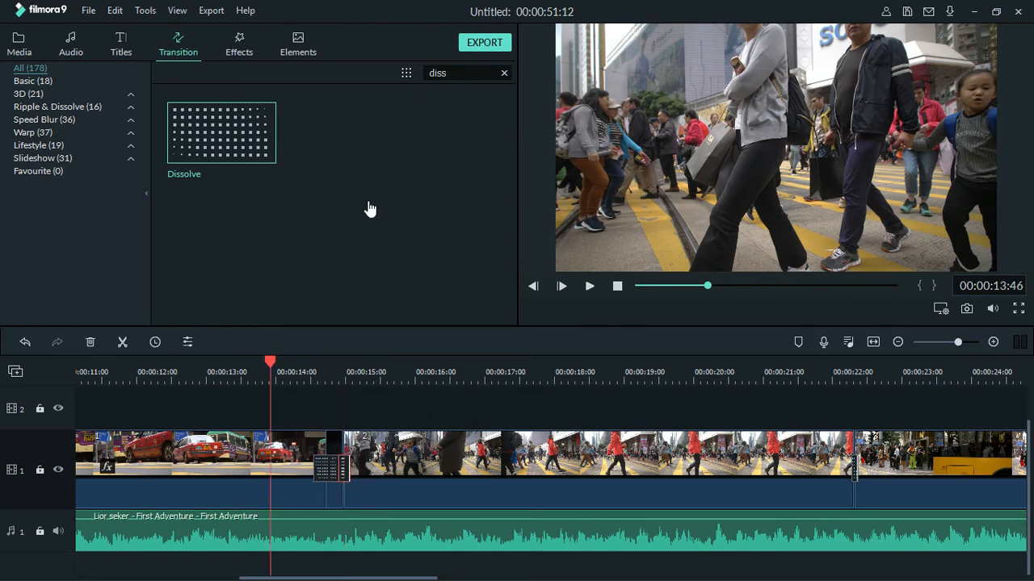
click(239, 42)
drag(365, 231, 327, 440)
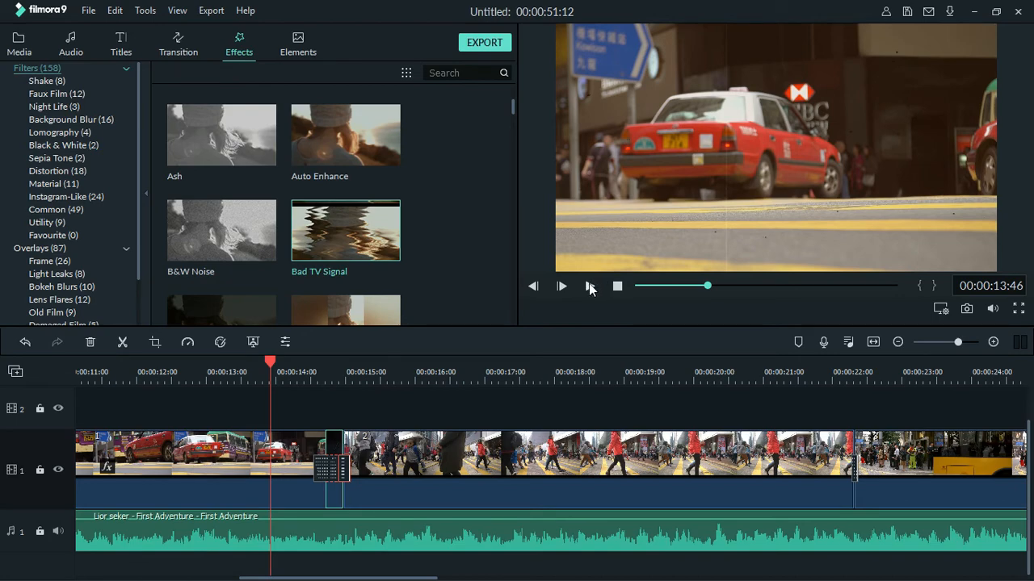
click(590, 287)
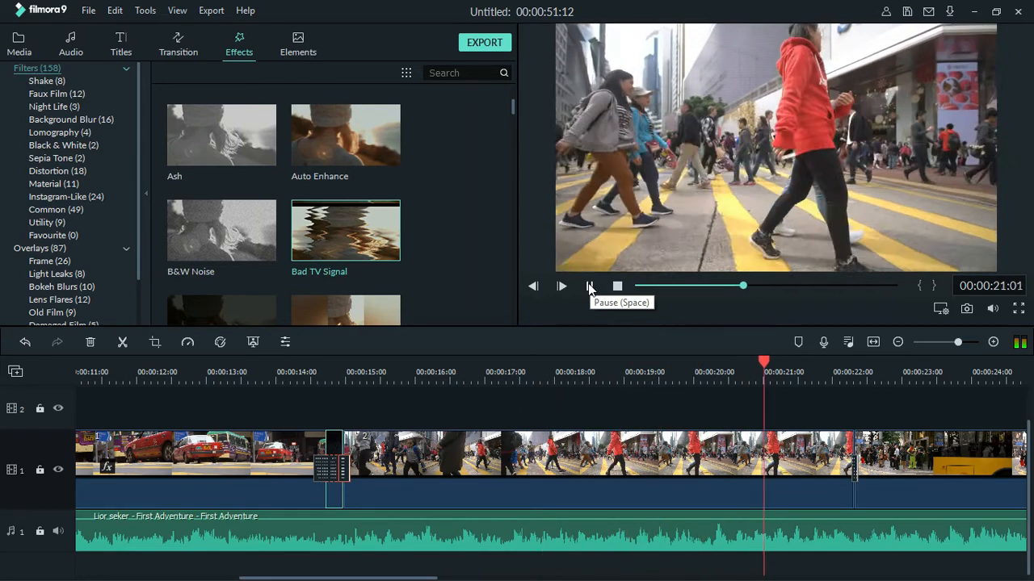
click(589, 287)
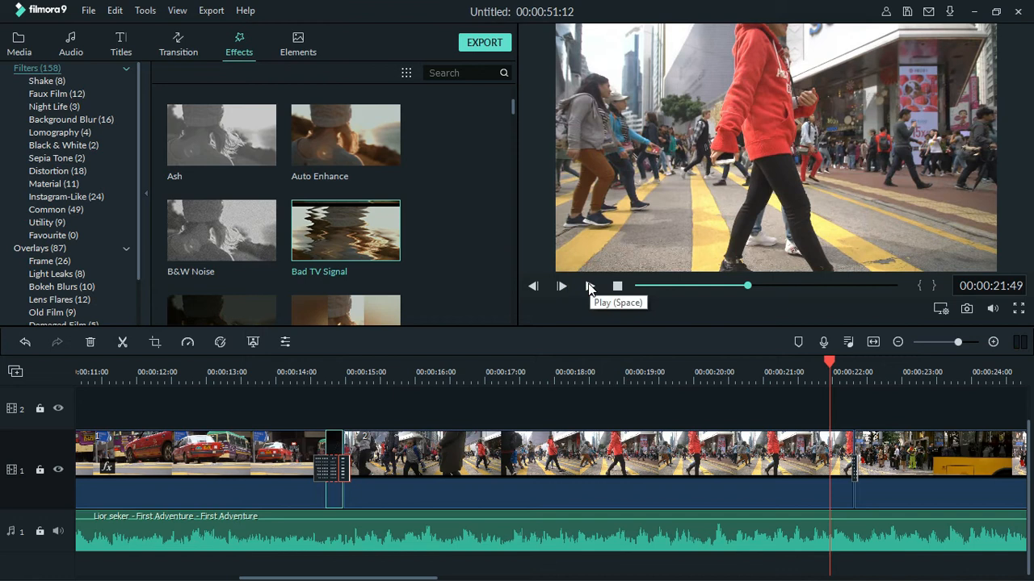
- Place the favourite Element Motion Shape 1 on video track 2 at the start of clip 3, play it, and try to lengthen it
key(shift+z)
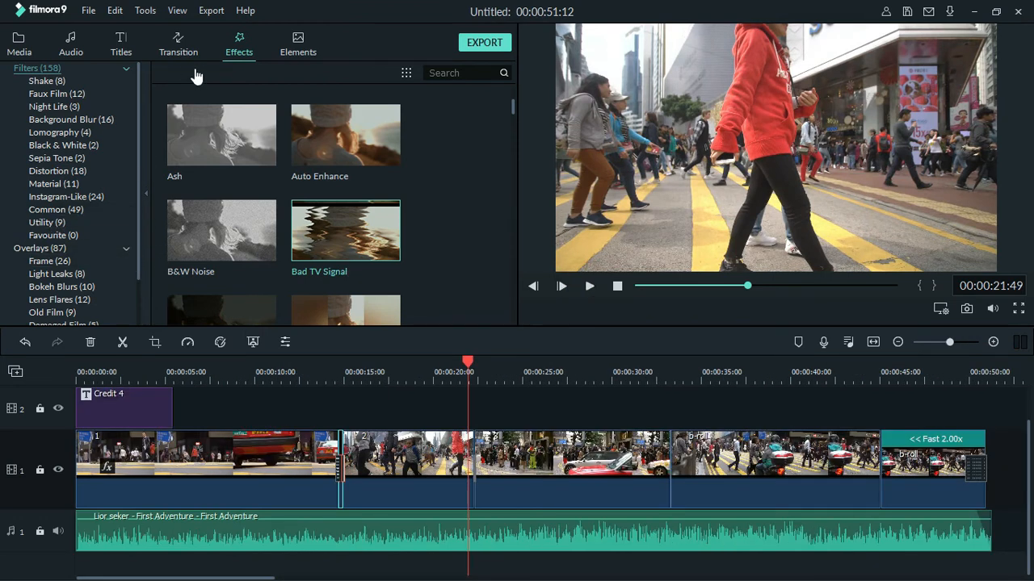
click(298, 42)
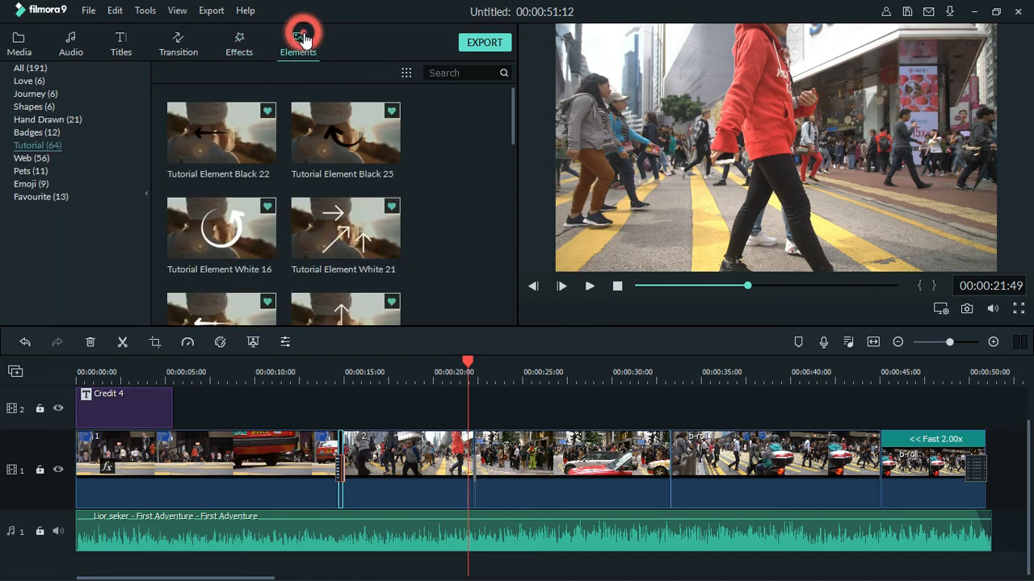
drag(514, 123, 515, 98)
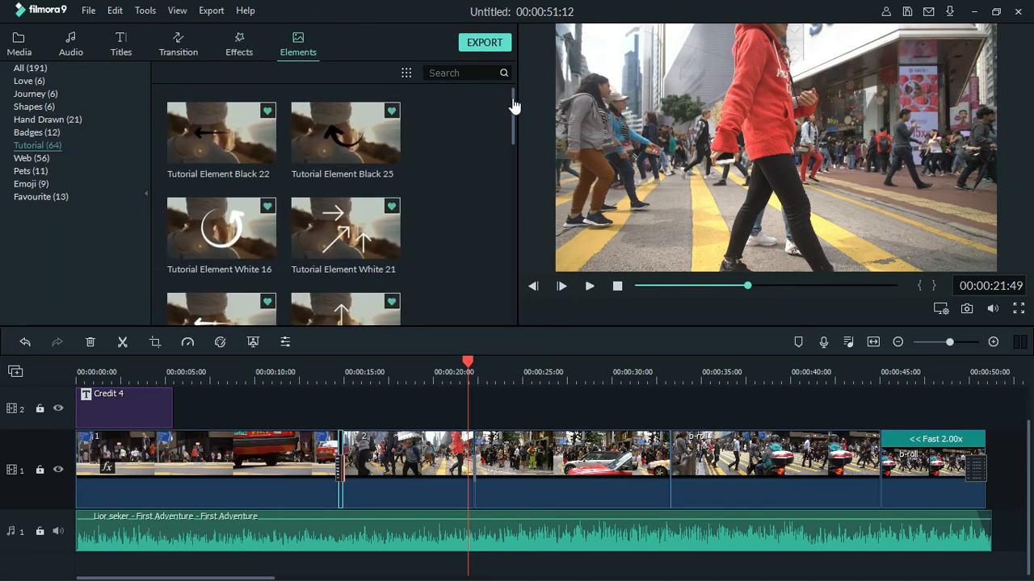
click(65, 201)
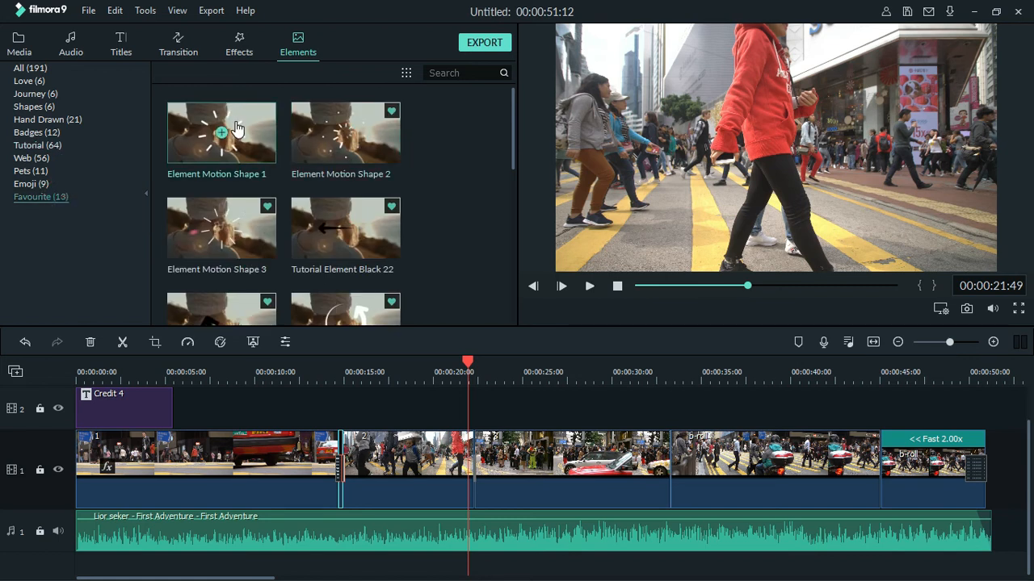
drag(236, 129, 371, 297)
drag(464, 407, 477, 415)
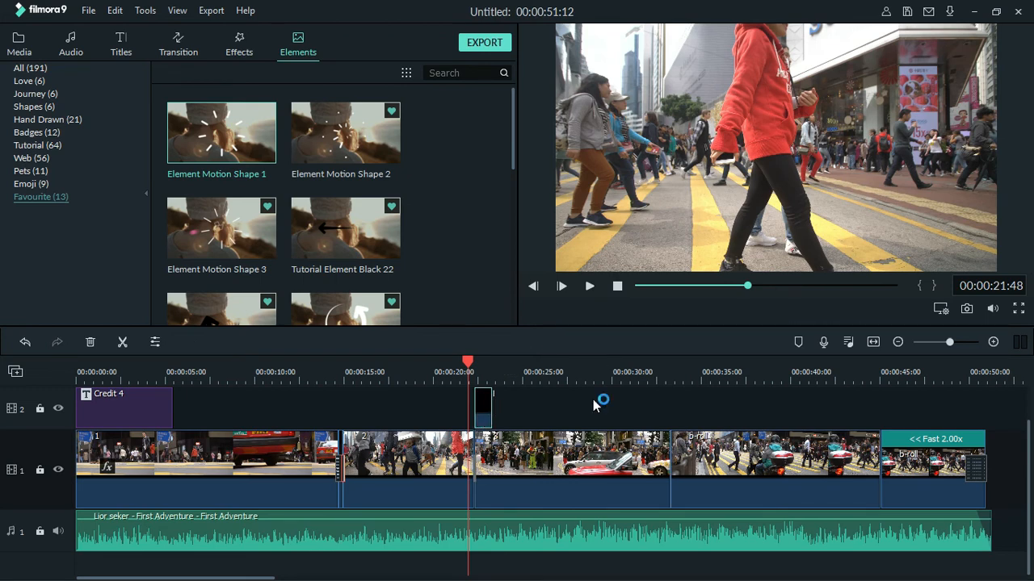
click(590, 287)
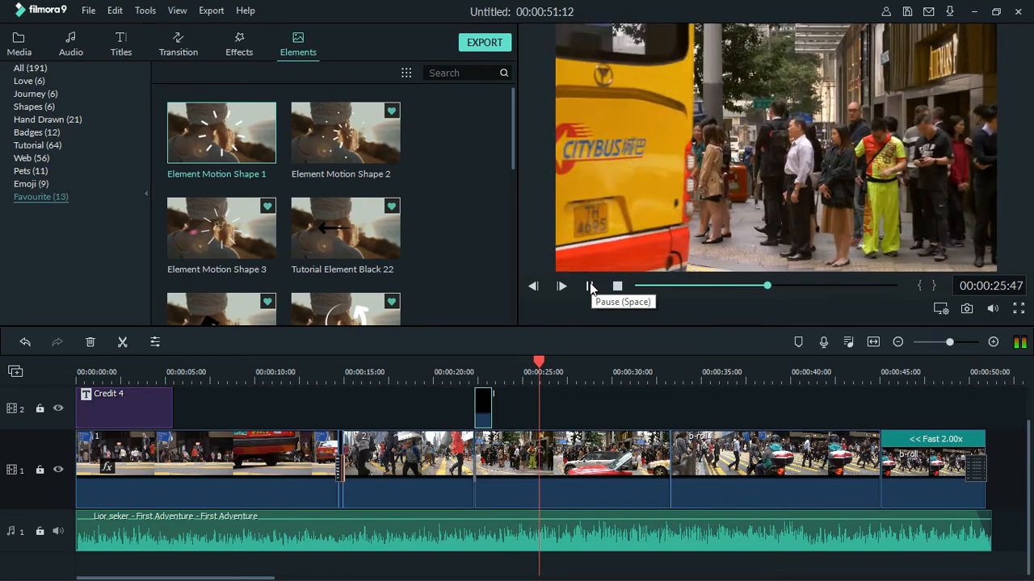
mouse_move(490, 403)
mouse_down()
mouse_move(536, 403)
mouse_move(503, 410)
mouse_move(507, 403)
mouse_up()
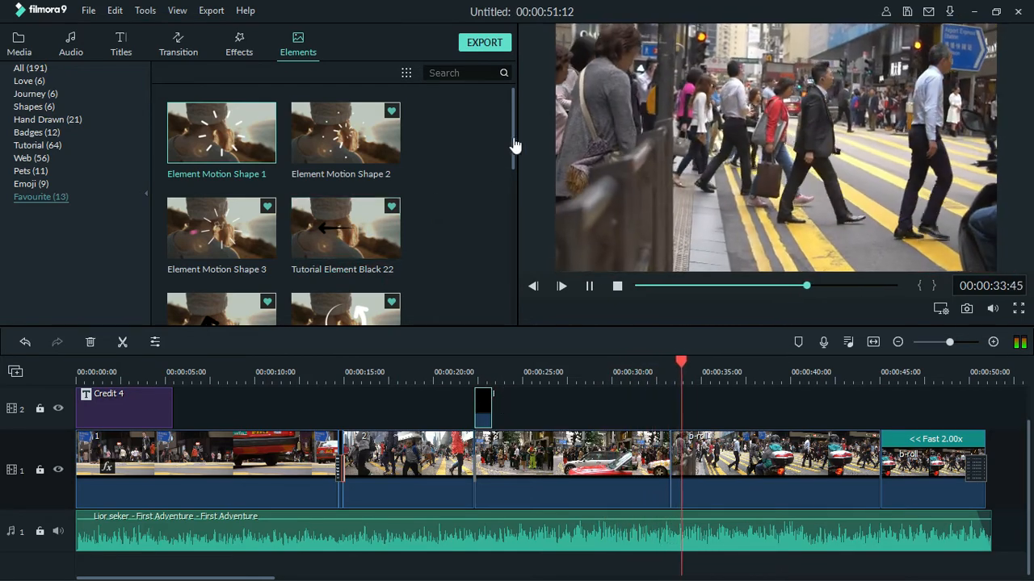
- Place Tutorial Element White 16 on video track 2 above clip 3 at about 26 seconds and play that section
drag(513, 149, 516, 184)
drag(343, 215, 560, 463)
click(523, 358)
click(591, 287)
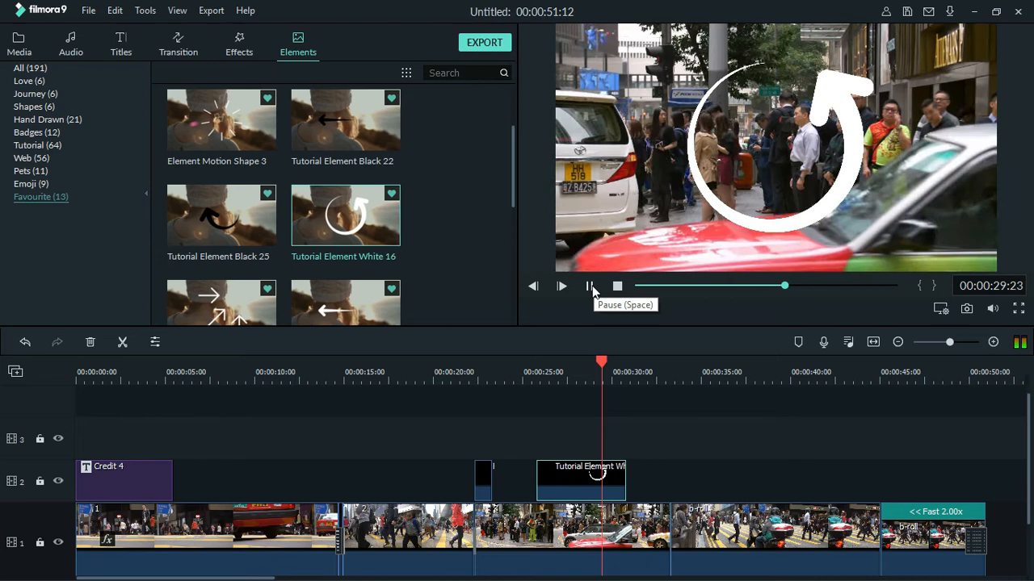
click(590, 286)
- Scale the Tutorial Element White 16 arrow to 32.39% and rotate it to 237.04, previewing at 00:00:28:16
click(581, 383)
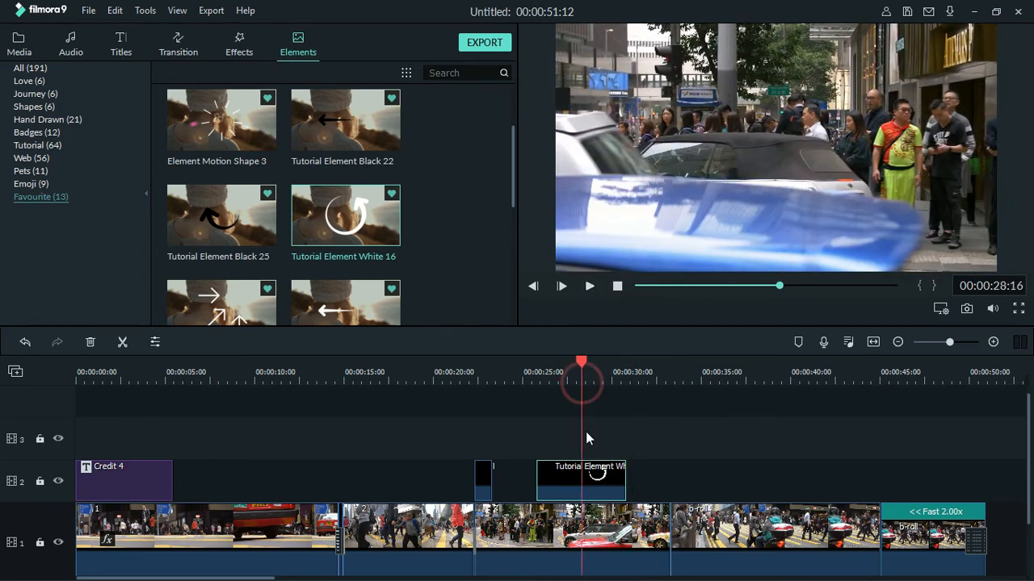
double_click(588, 483)
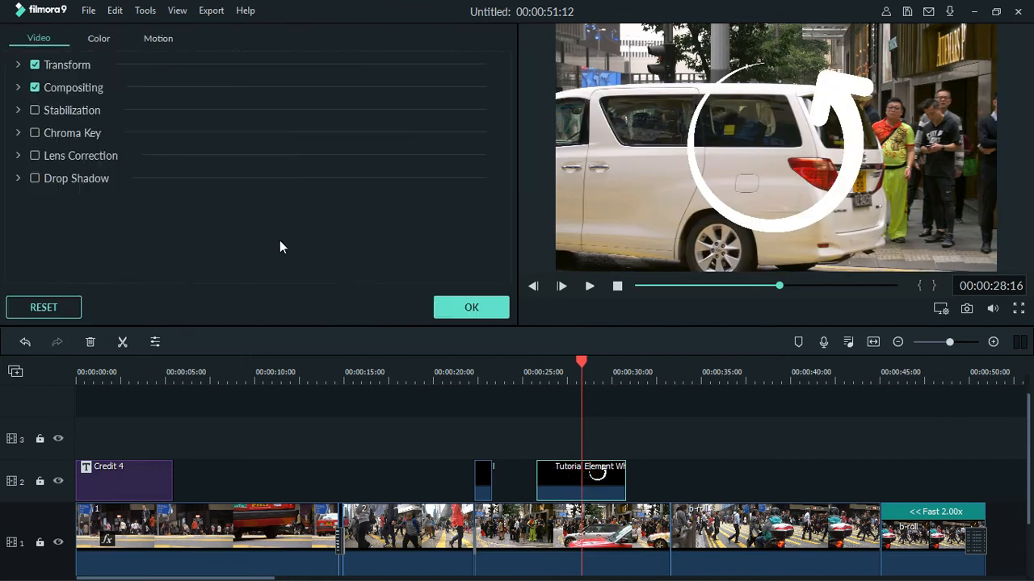
click(18, 66)
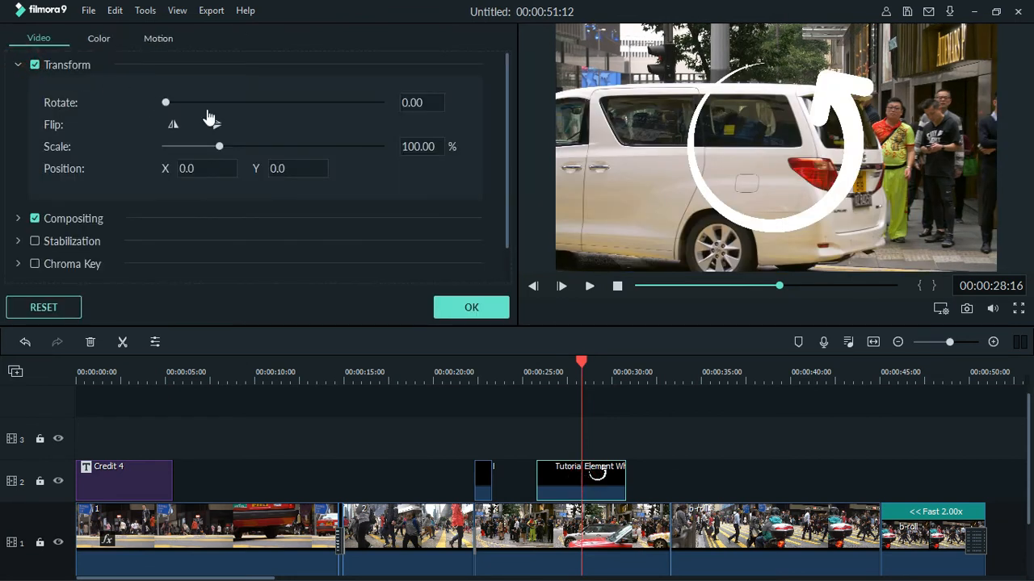
drag(219, 151, 184, 159)
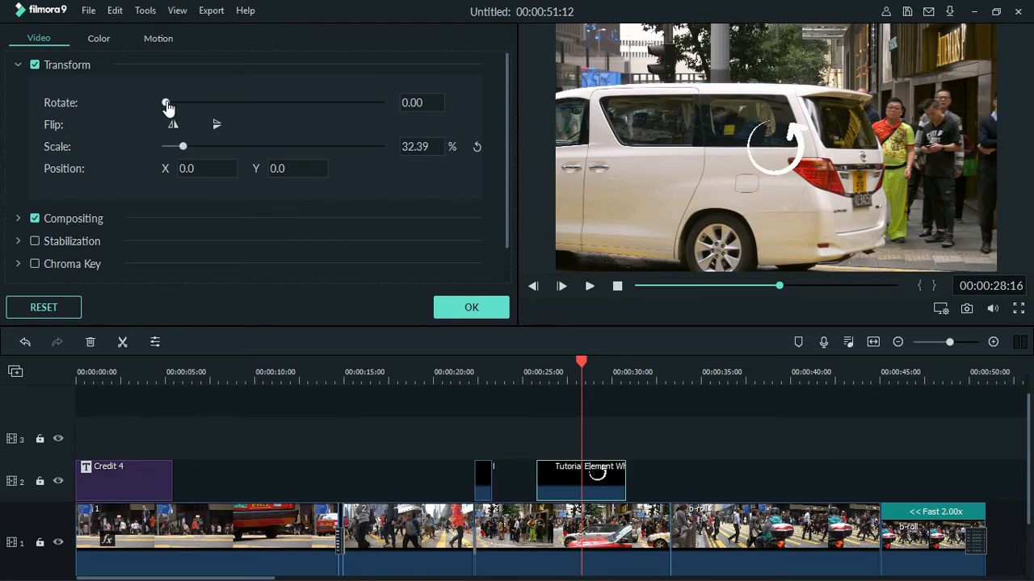
drag(175, 105, 309, 100)
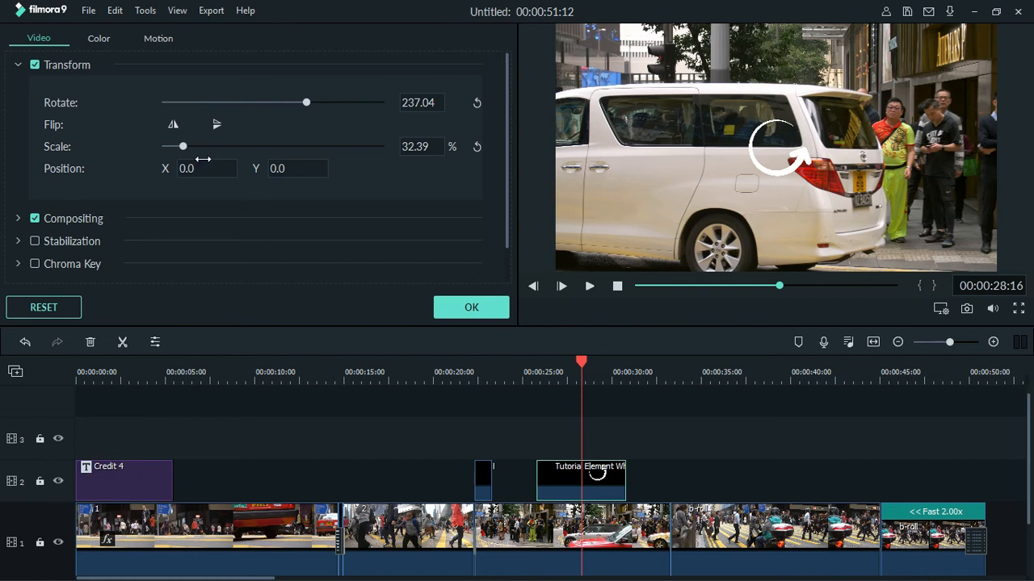
- Move the circular arrow element to X 24.0 and shift it slightly down in the frame
click(166, 172)
mouse_move(187, 168)
mouse_down()
mouse_move(113, 168)
mouse_move(189, 168)
mouse_up()
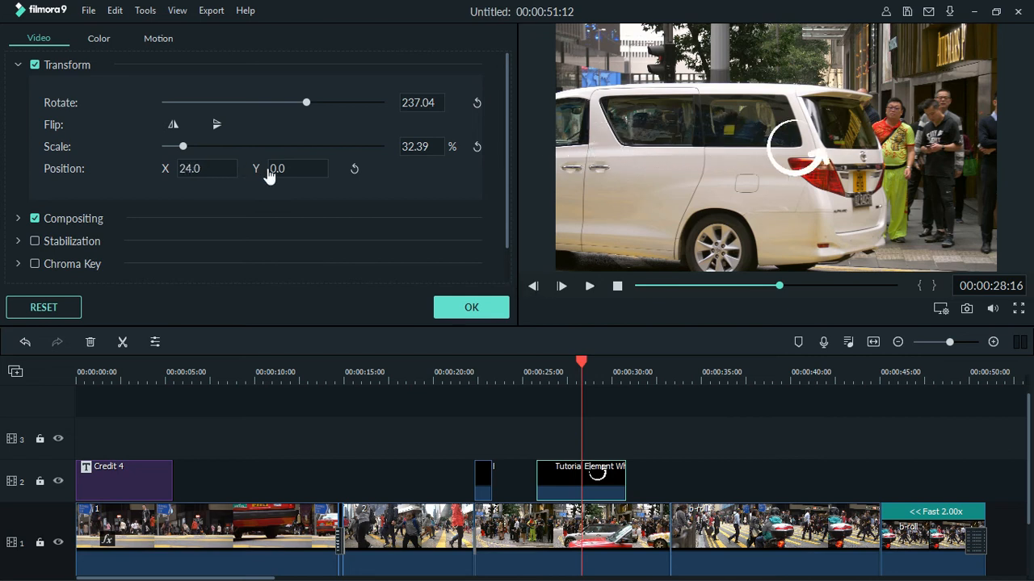
drag(277, 168, 280, 168)
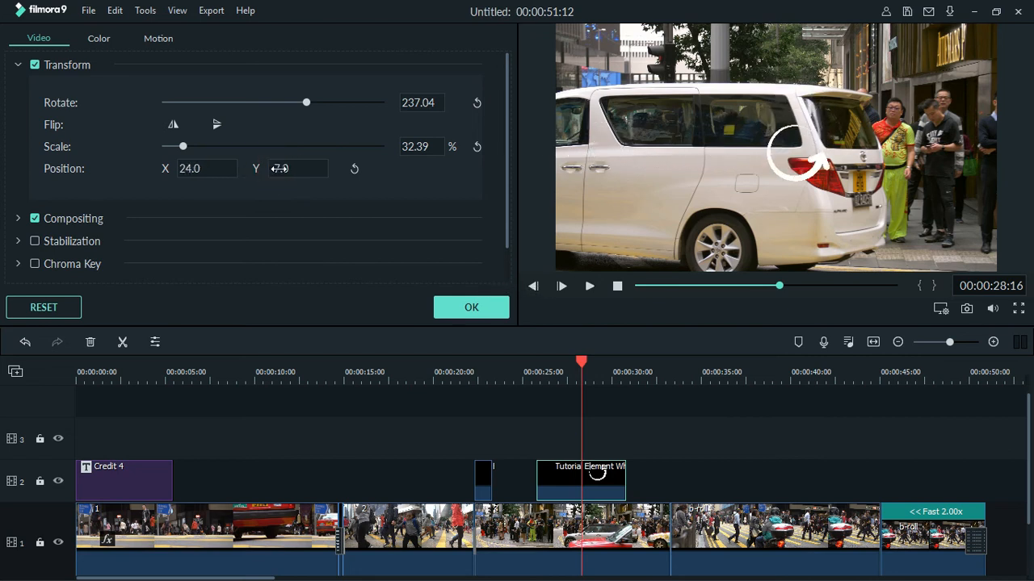
click(17, 66)
- Try the Darken blending mode on the arrow element, then set it to Multiply with 74.56% opacity and apply the changes
click(18, 87)
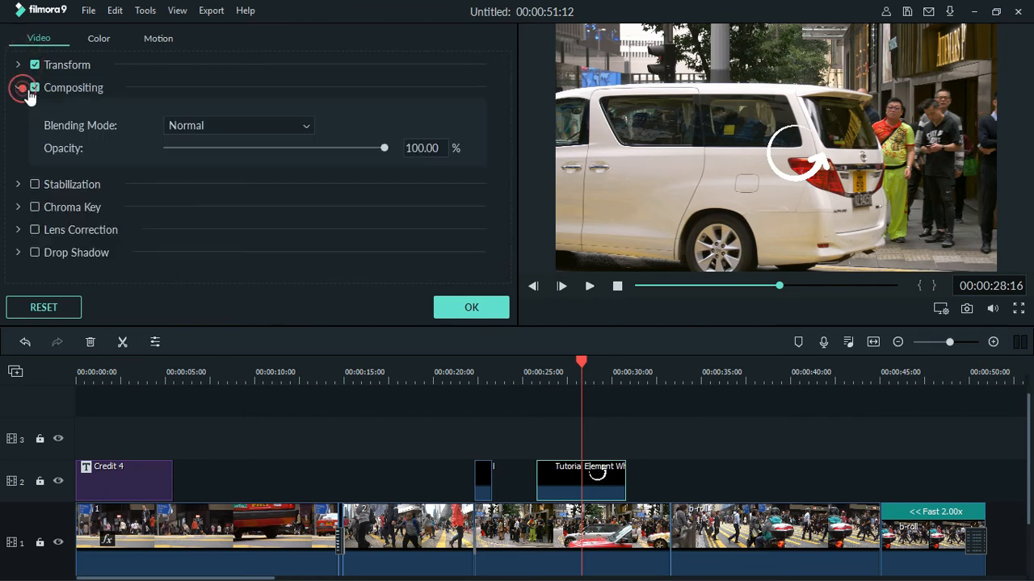
click(245, 131)
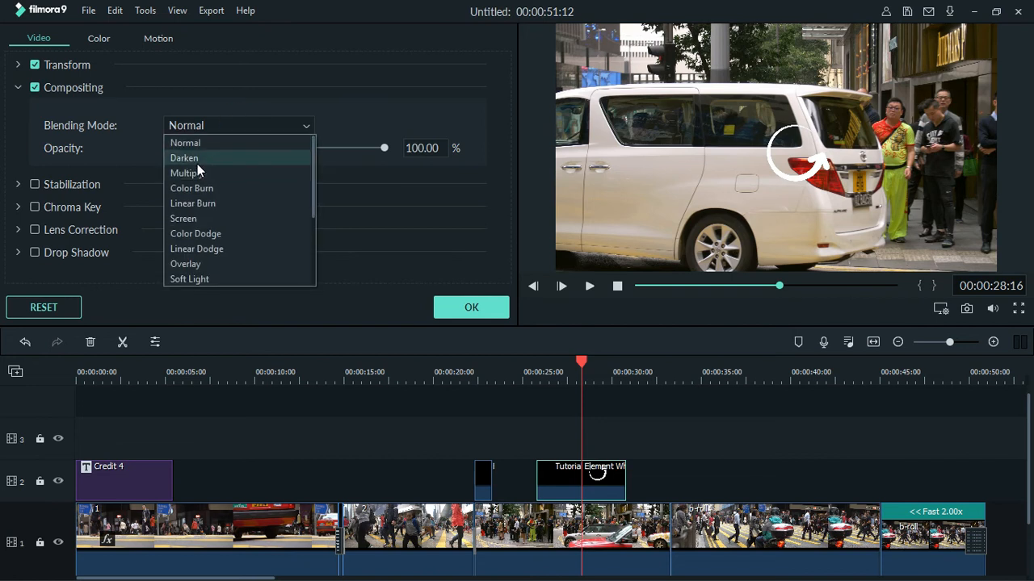
click(197, 159)
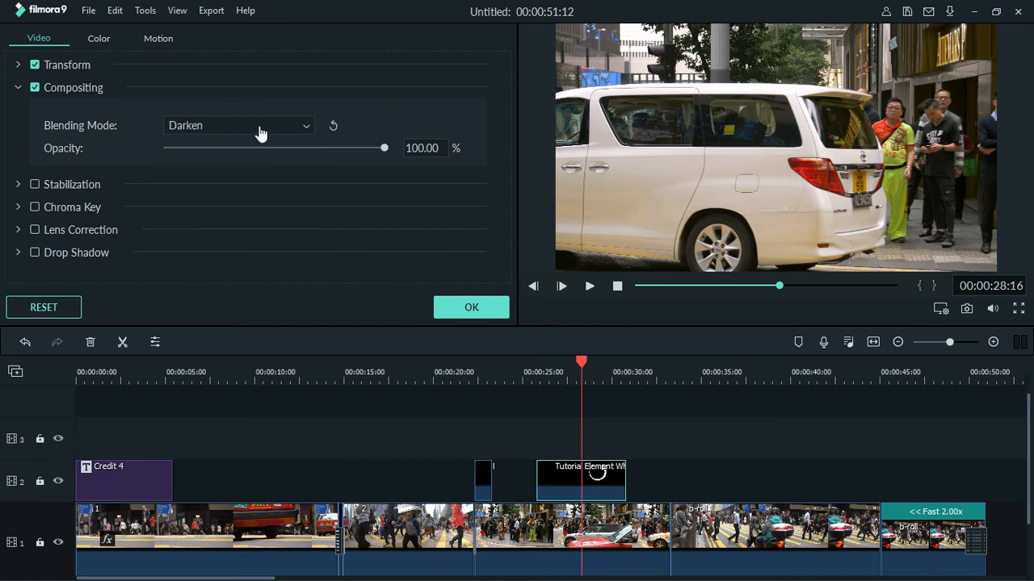
click(306, 127)
click(211, 175)
mouse_move(311, 149)
mouse_down()
mouse_move(247, 152)
mouse_move(329, 151)
mouse_up()
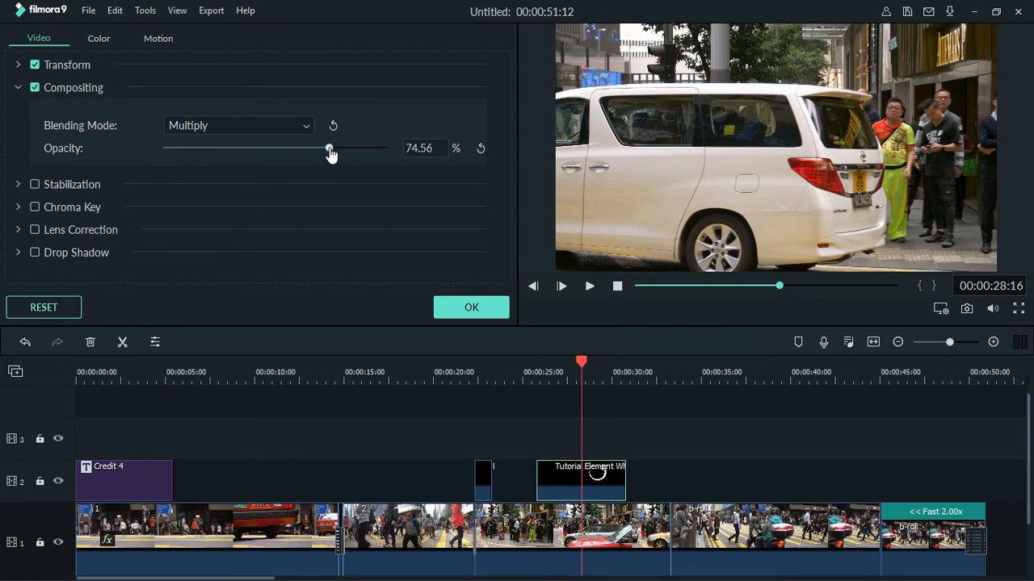
click(465, 318)
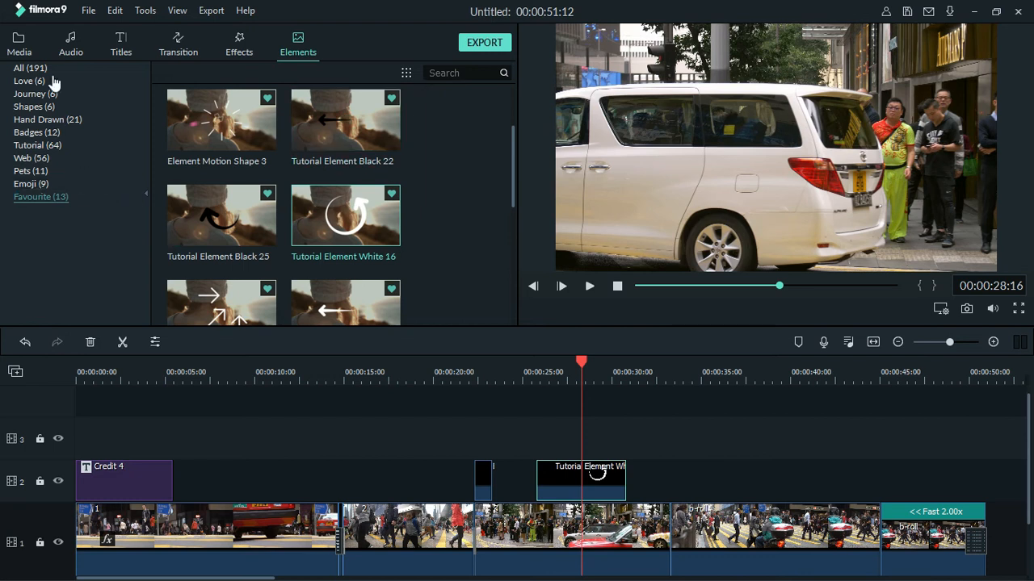
- Review the media, transition, effects and elements libraries along with the timeline tracks, shortening the transition search to "di"
click(22, 46)
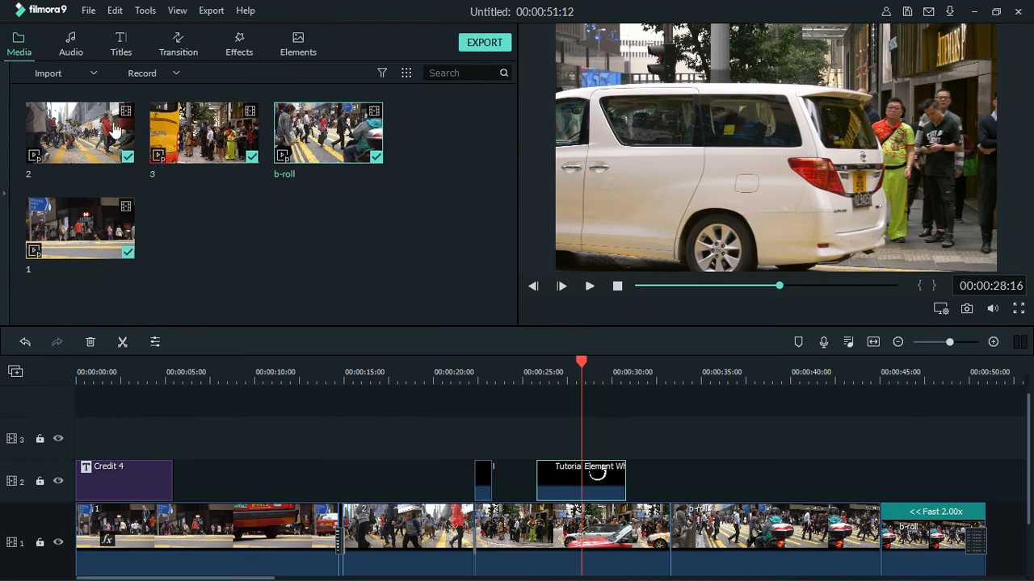
click(1027, 470)
drag(1028, 477, 1028, 525)
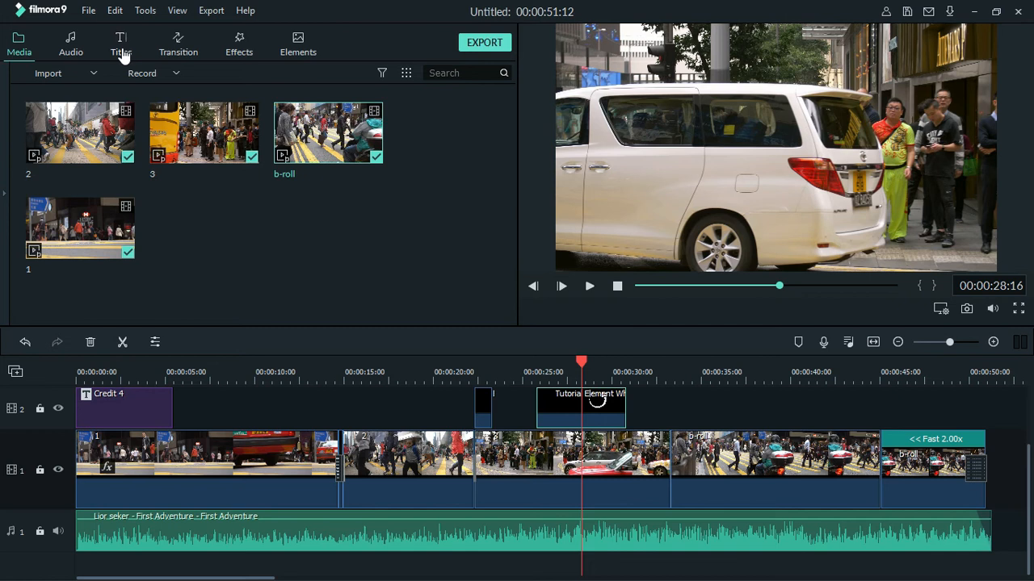
click(183, 45)
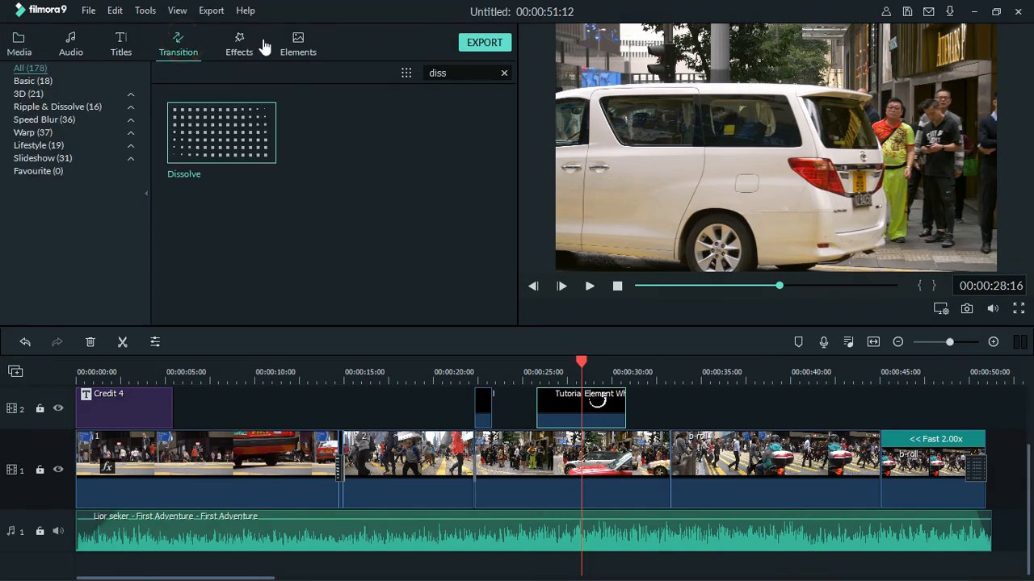
click(452, 78)
key(BackSpace)
key(BackSpace)
key(BackSpace)
key(BackSpace)
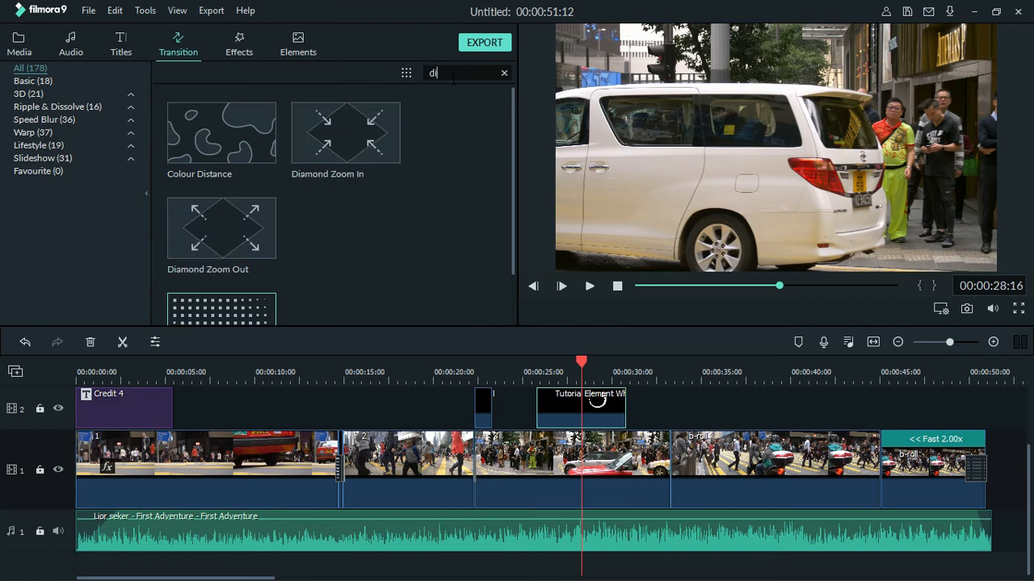
click(246, 52)
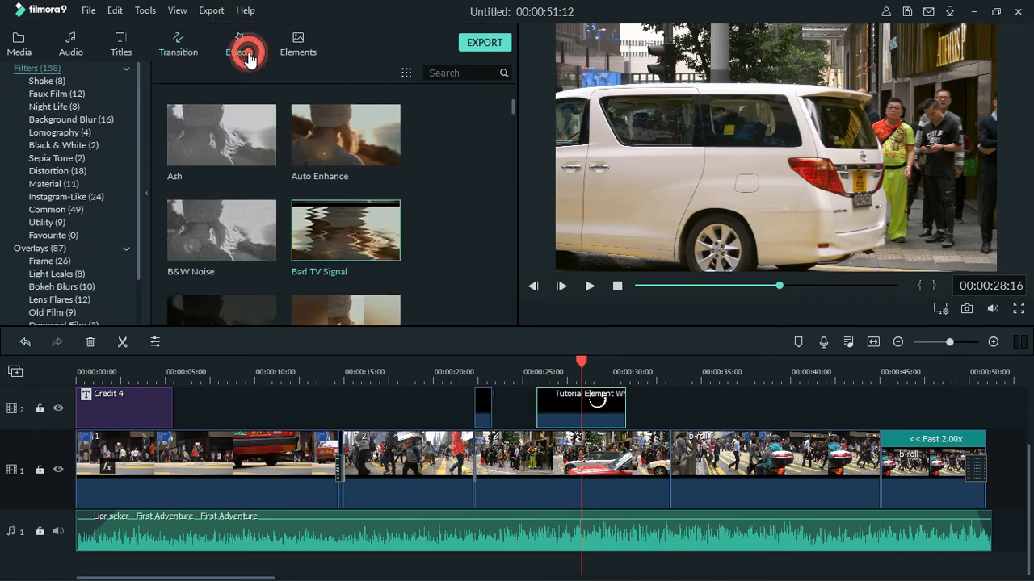
click(301, 46)
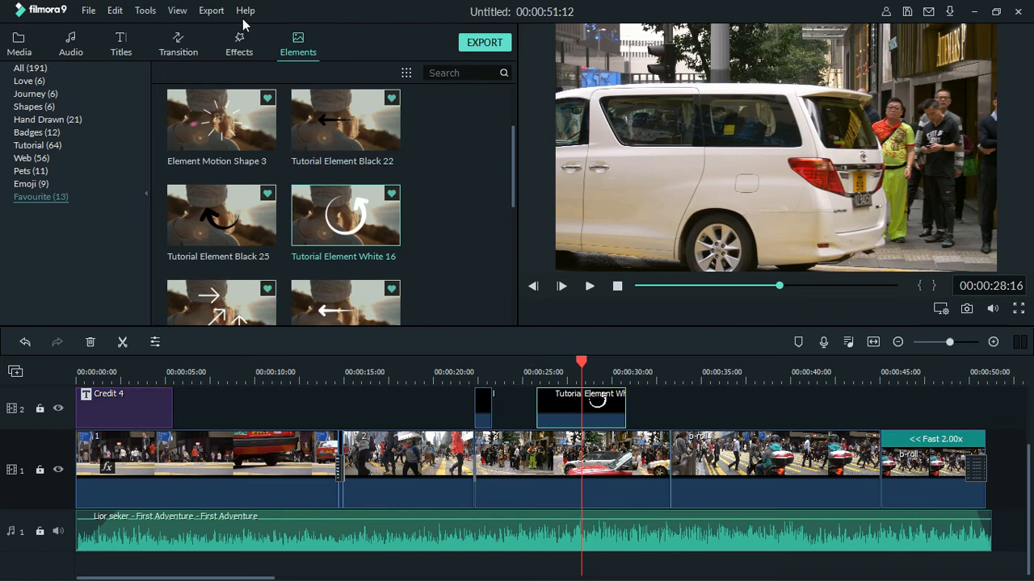
- Open the local MP4 video export settings and set the save location to the Desktop folder
click(218, 11)
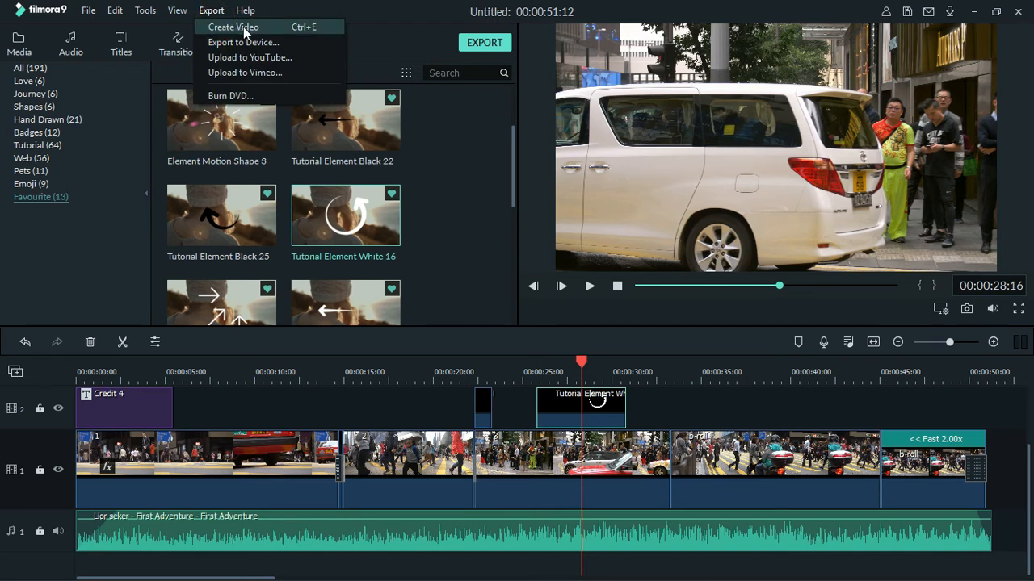
click(243, 31)
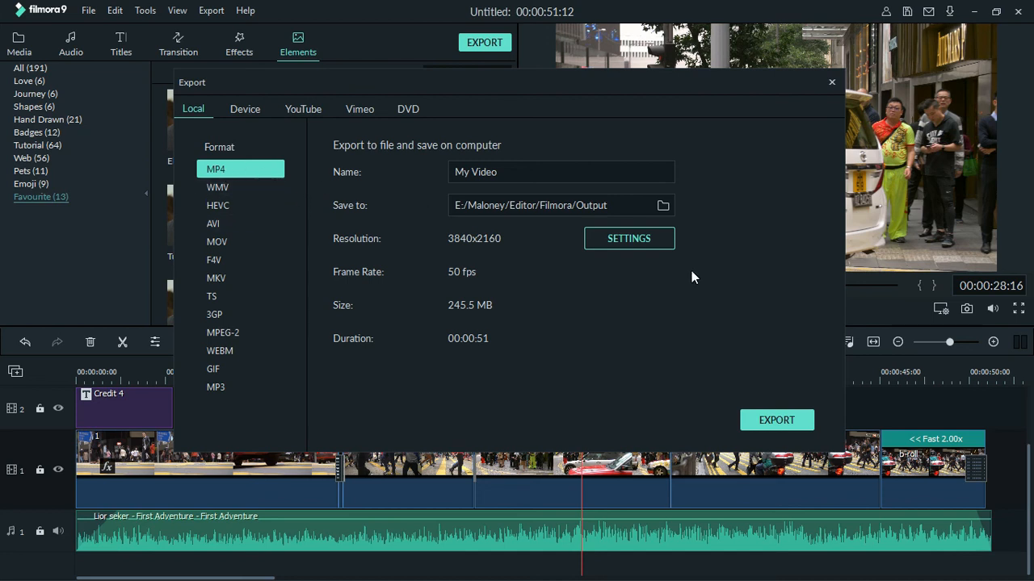
click(662, 208)
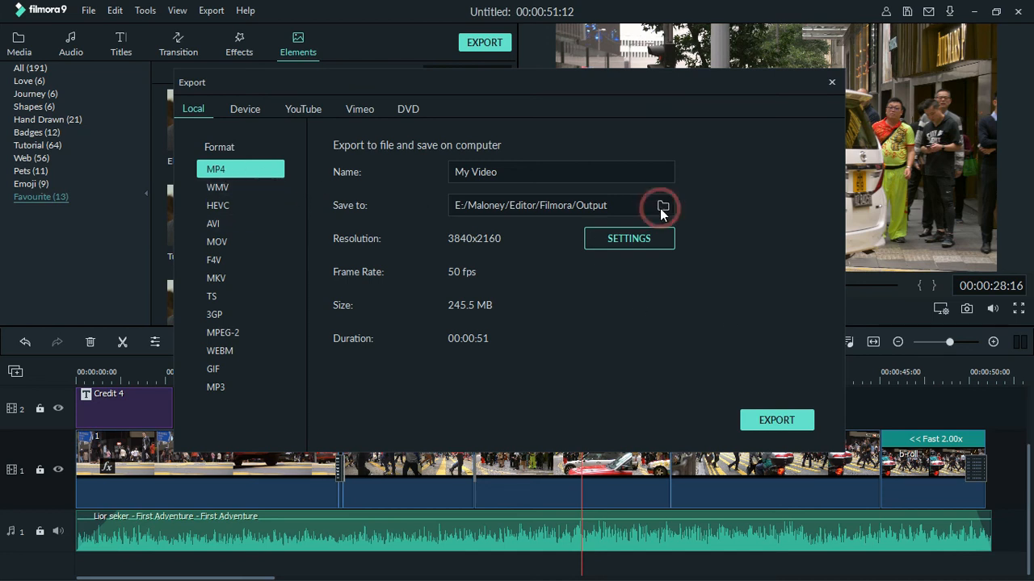
click(250, 226)
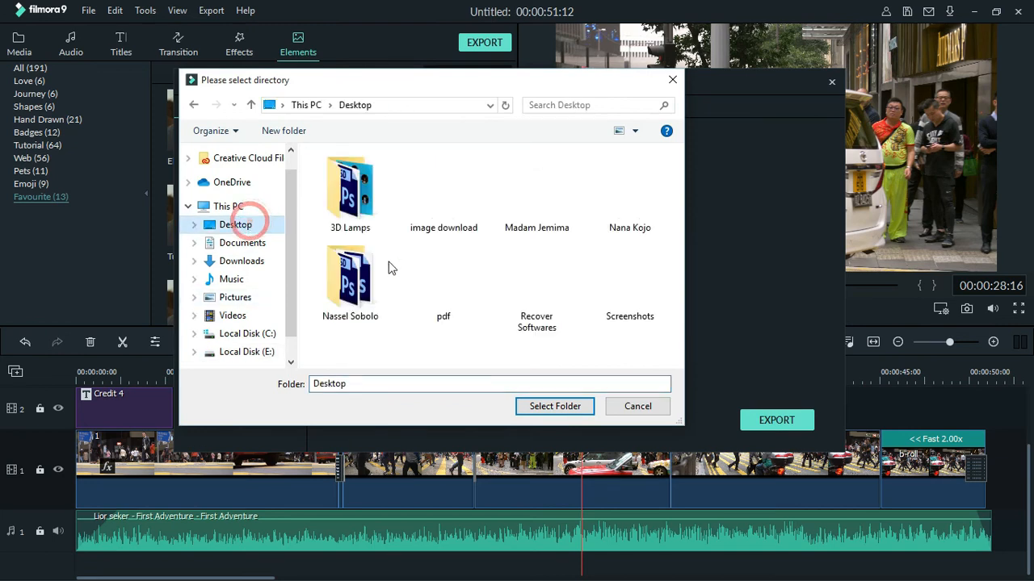
click(552, 407)
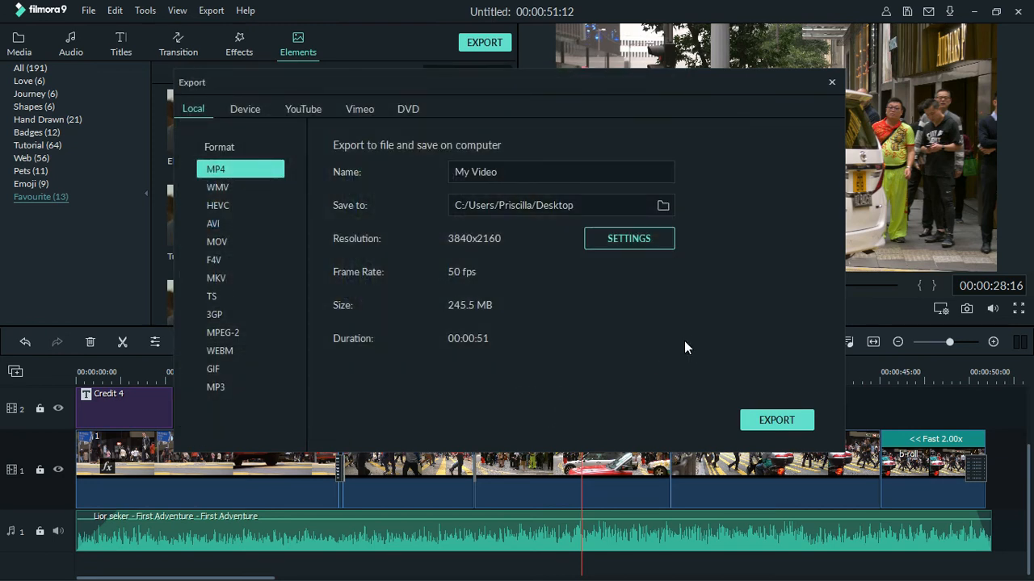
- Export the project as the MP4 file My Video, with Sound reminder as the action when done
click(774, 425)
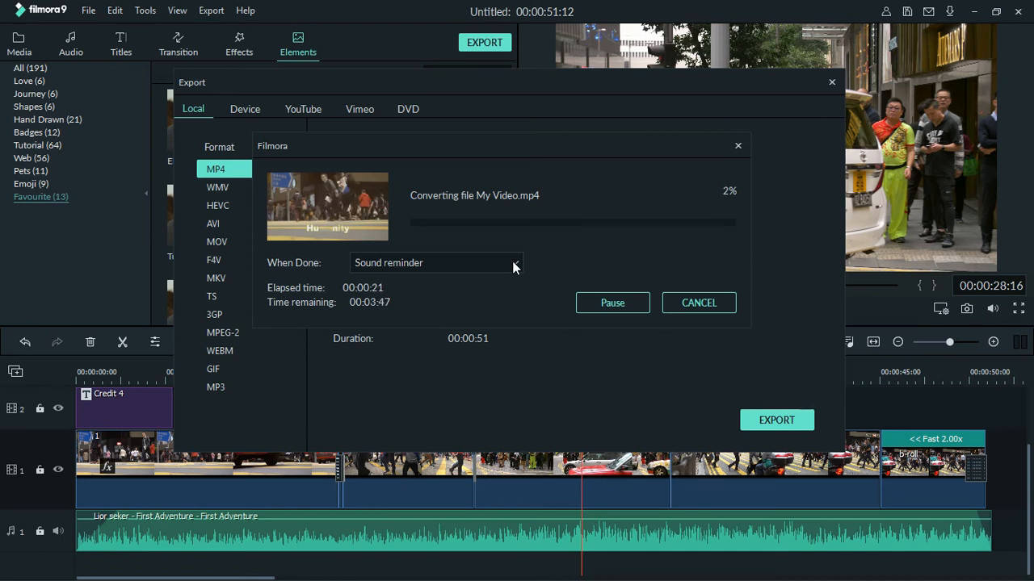
click(514, 265)
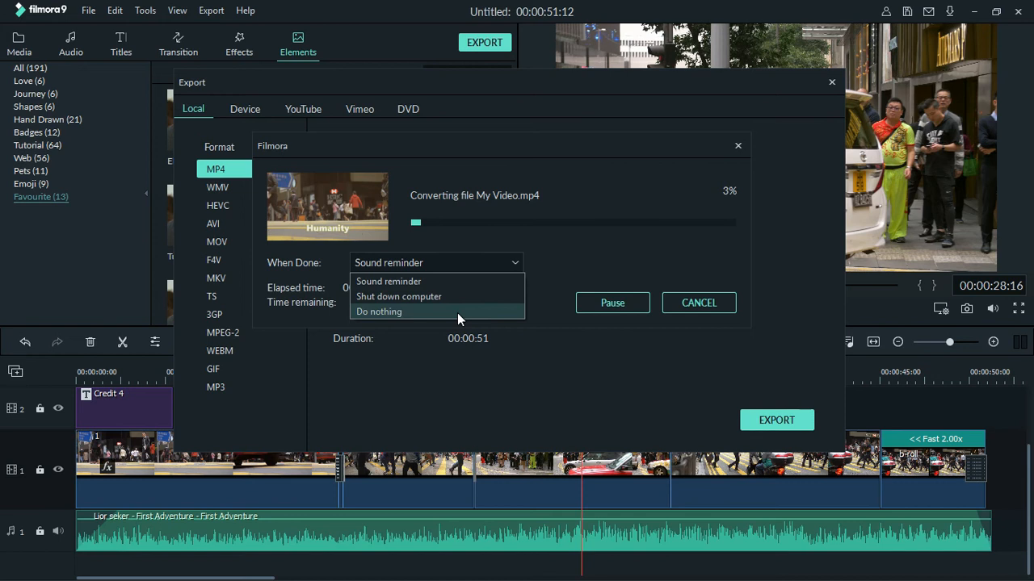
click(502, 274)
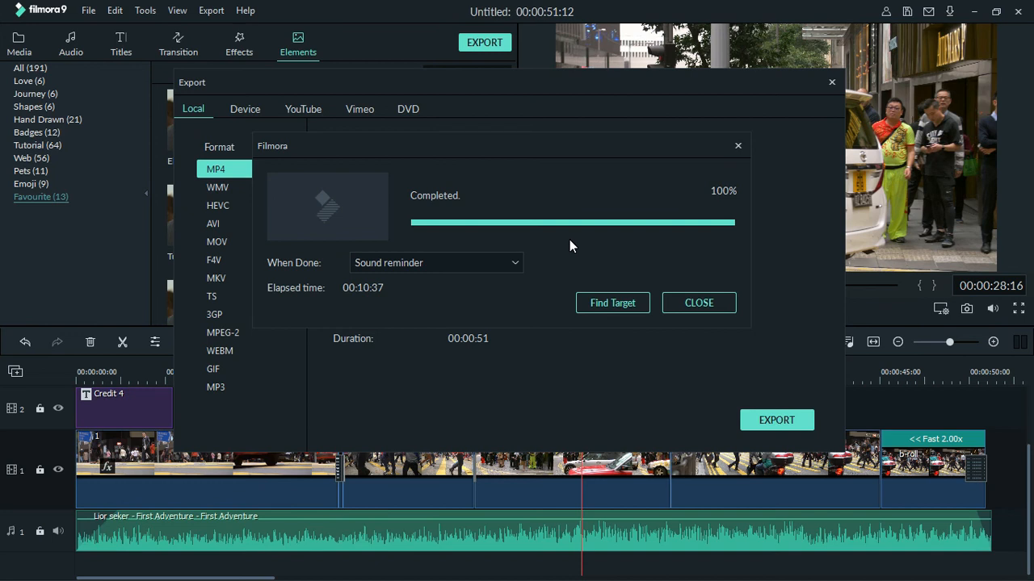
- Locate the exported My Video file and play it in VLC media player from near the beginning in full screen
click(612, 305)
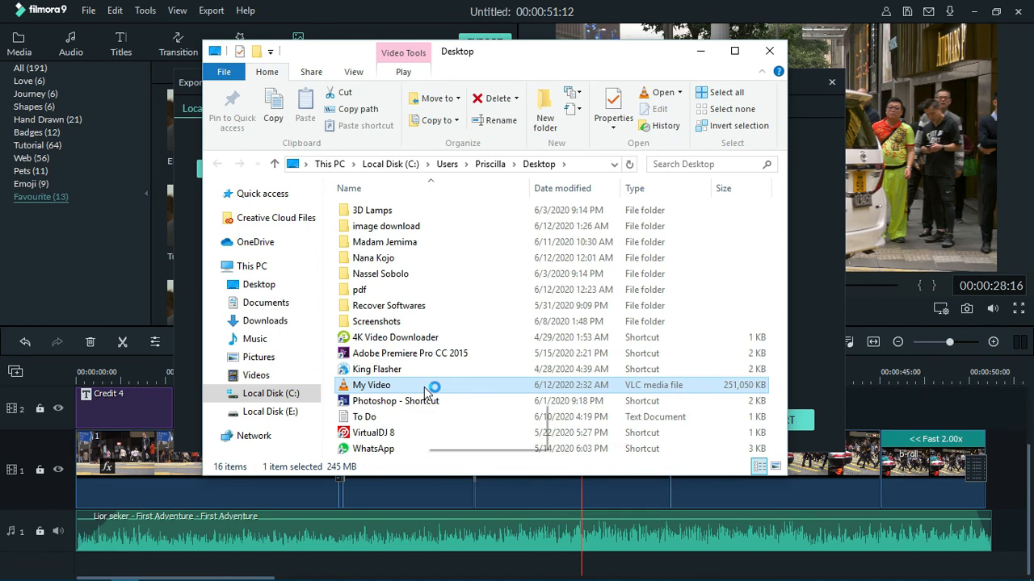
right_click(497, 385)
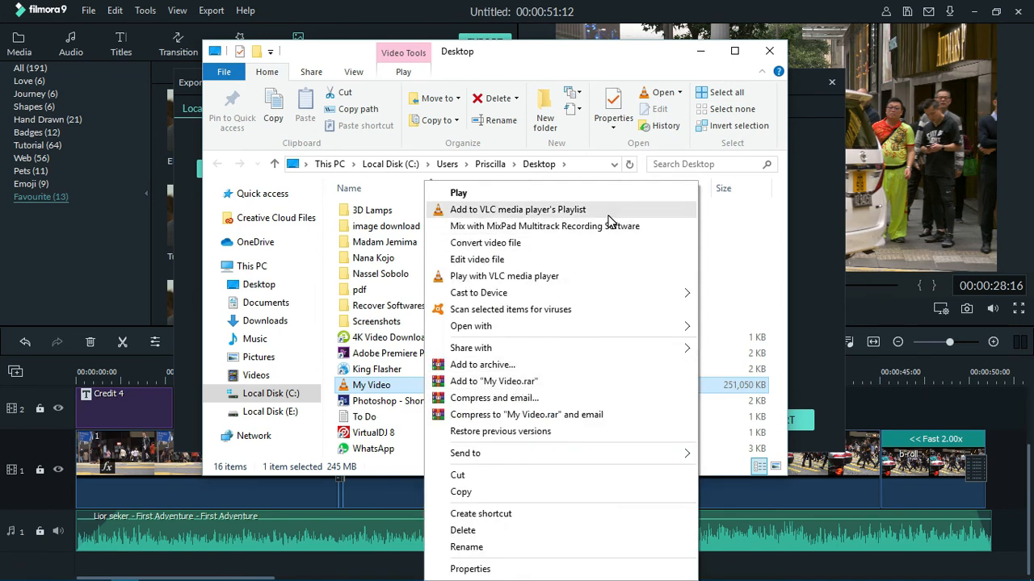
click(549, 276)
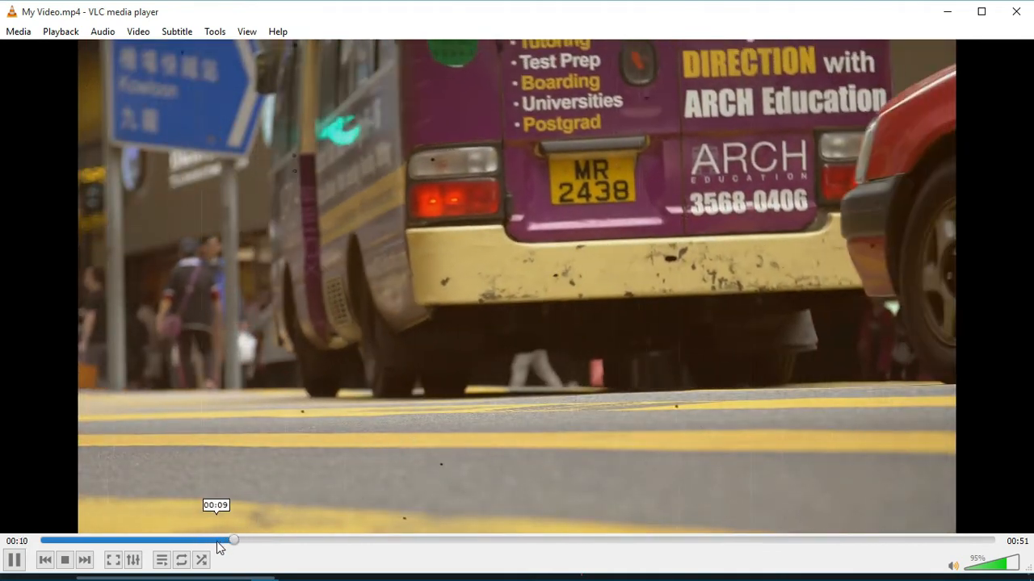
drag(218, 540, 47, 539)
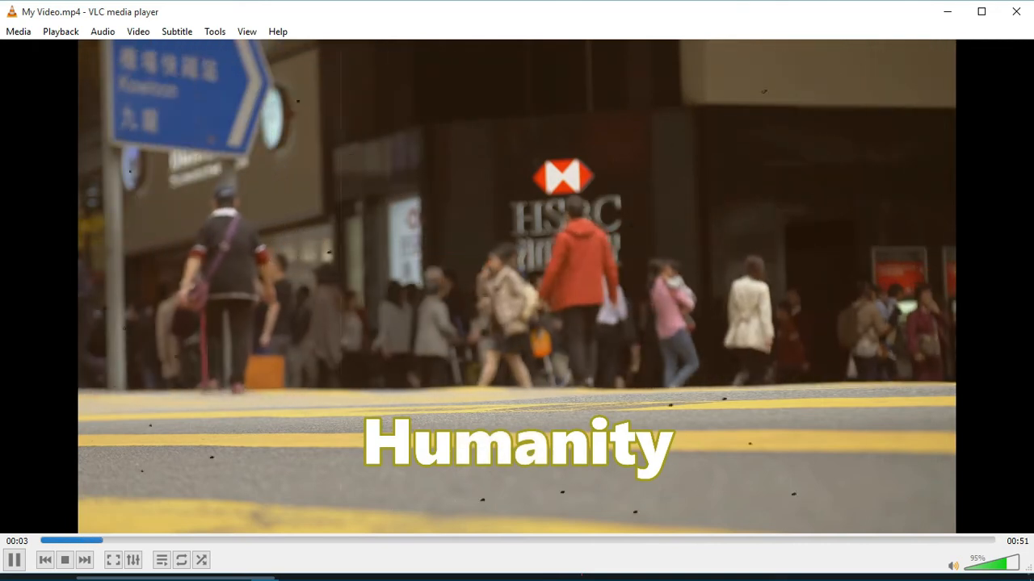
double_click(632, 318)
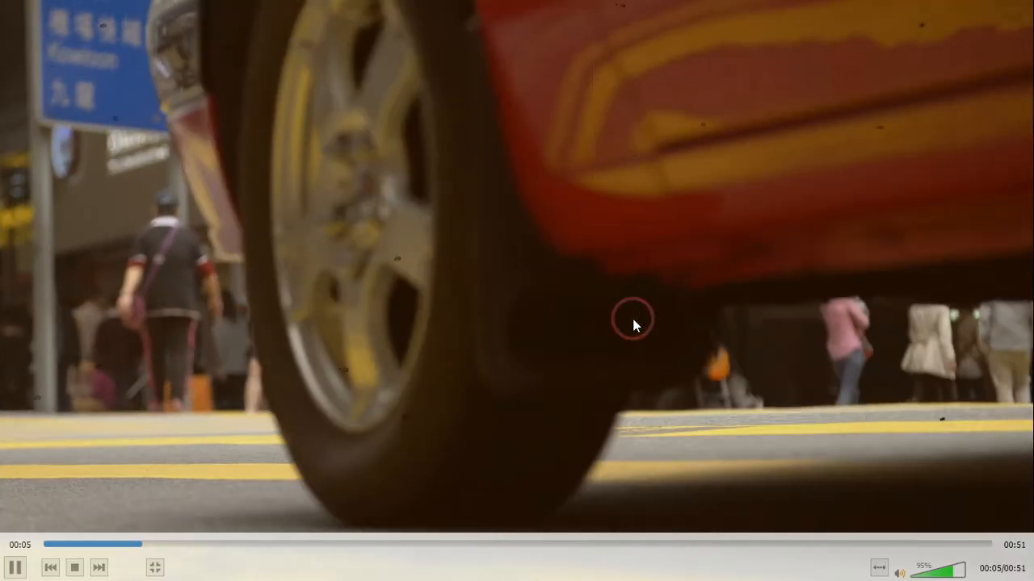